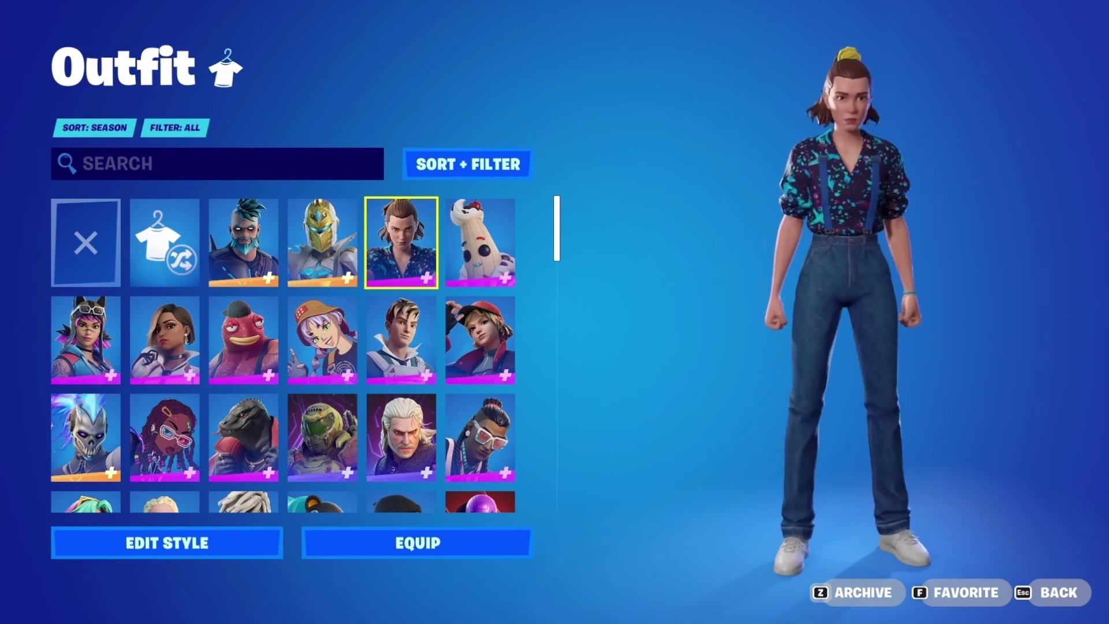
pyautogui.scroll(5, 838, 100)
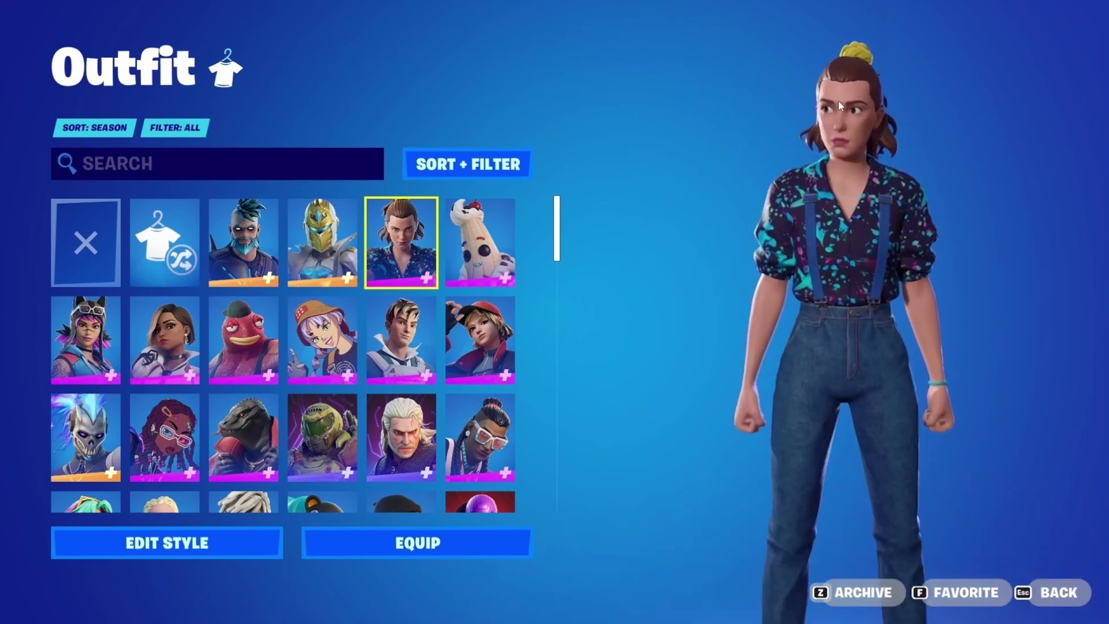
pyautogui.scroll(-5, 807, 219)
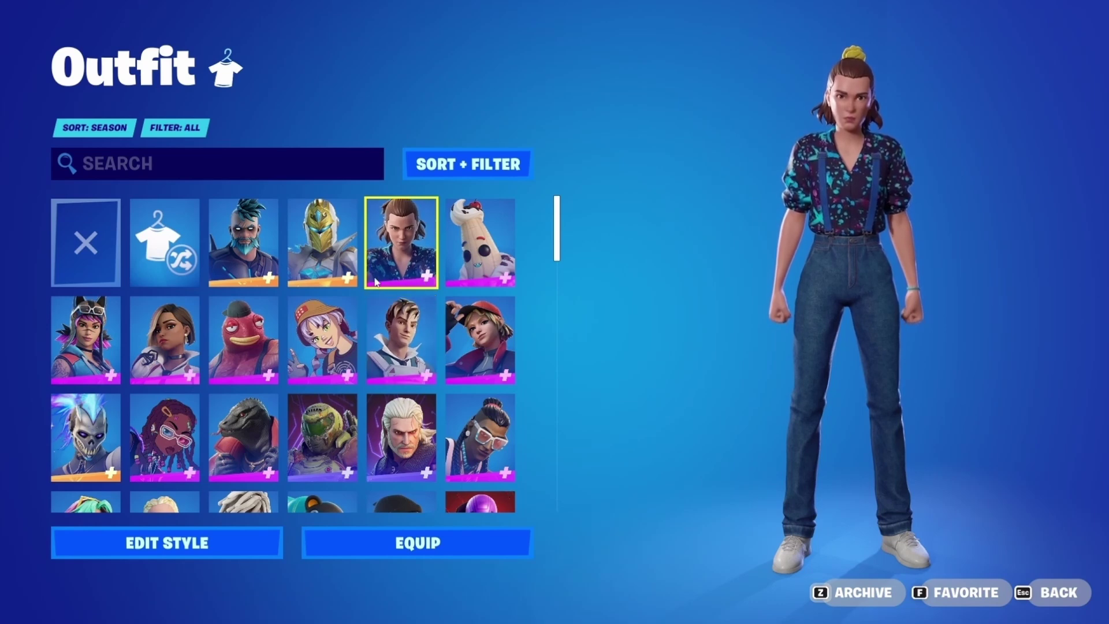
pyautogui.scroll(-3, 420, 314)
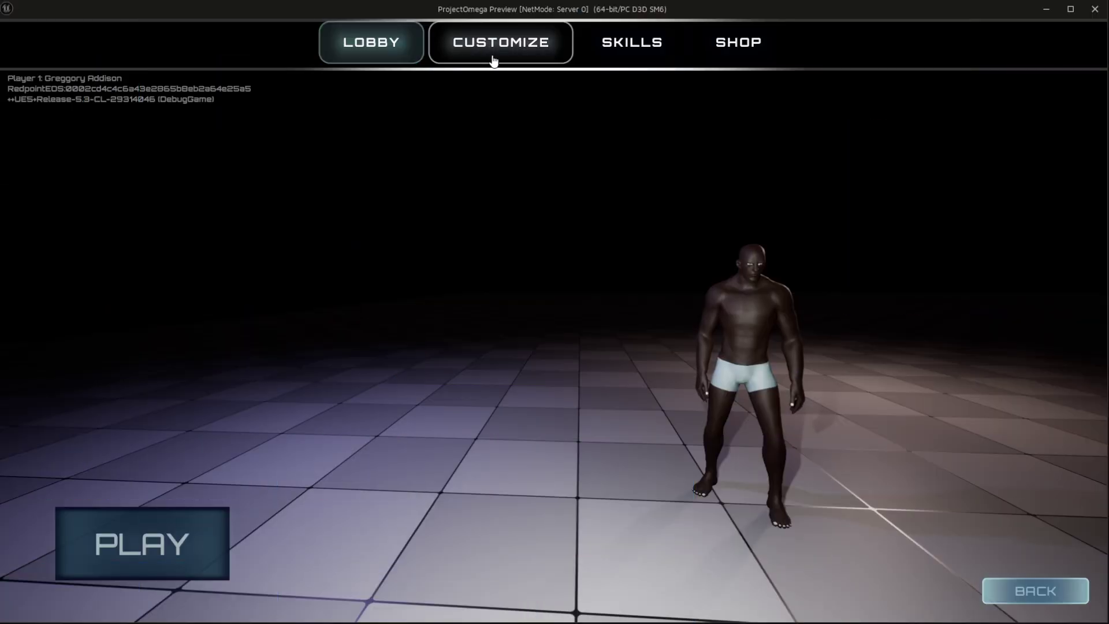
# Open the character customization screen and look through the Chest, Hands, Legs and Feet sections, returning to Head.
pyautogui.click(493, 58)
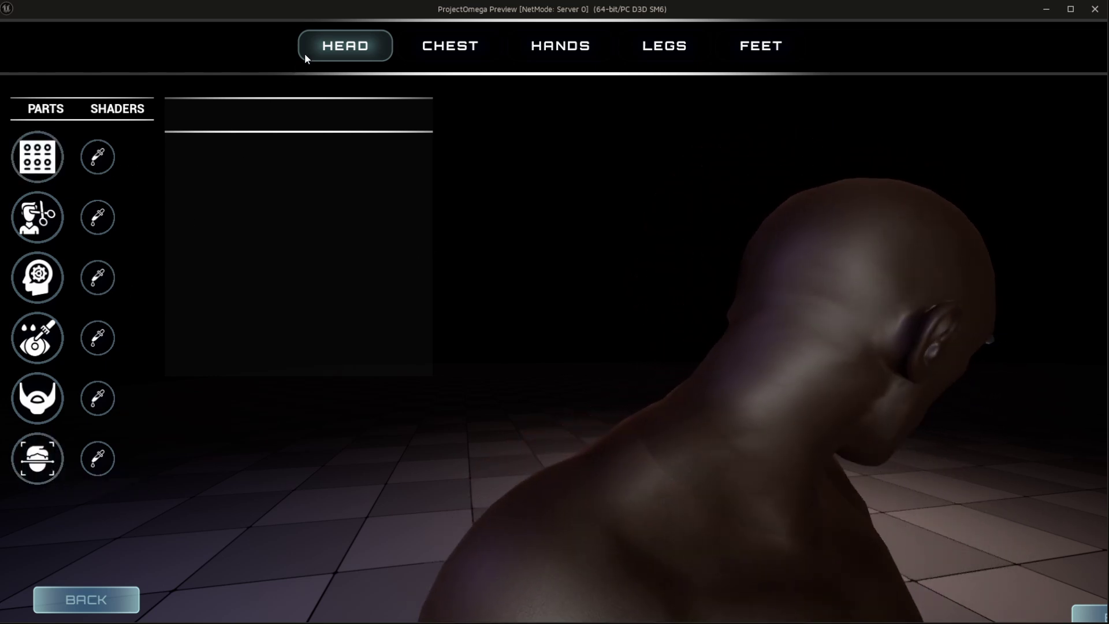
pyautogui.click(431, 50)
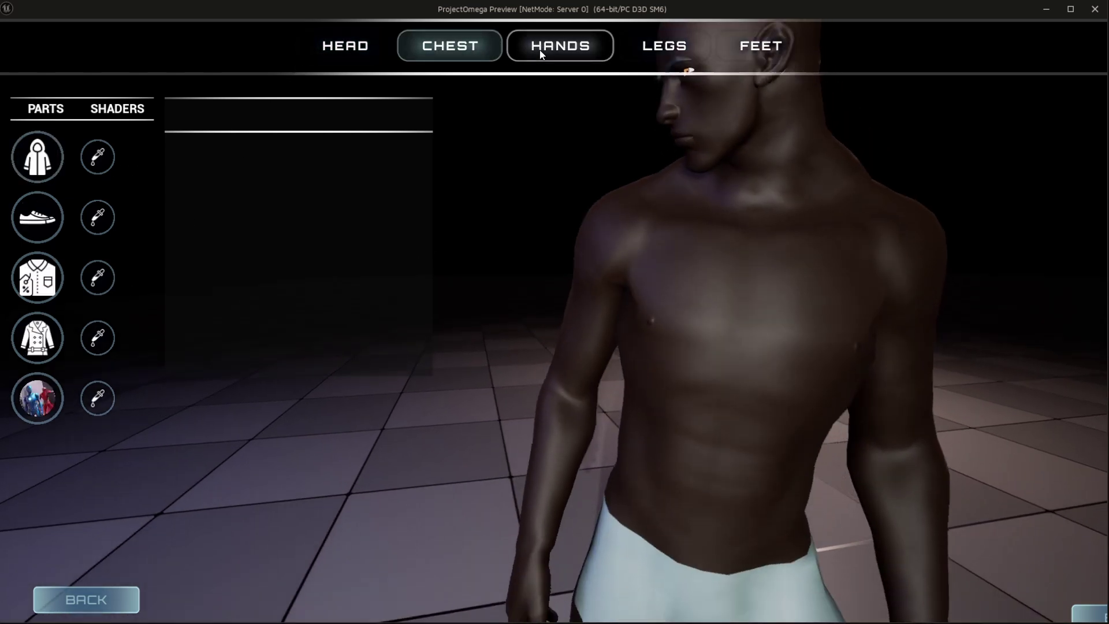
pyautogui.click(540, 50)
pyautogui.click(667, 53)
pyautogui.click(779, 51)
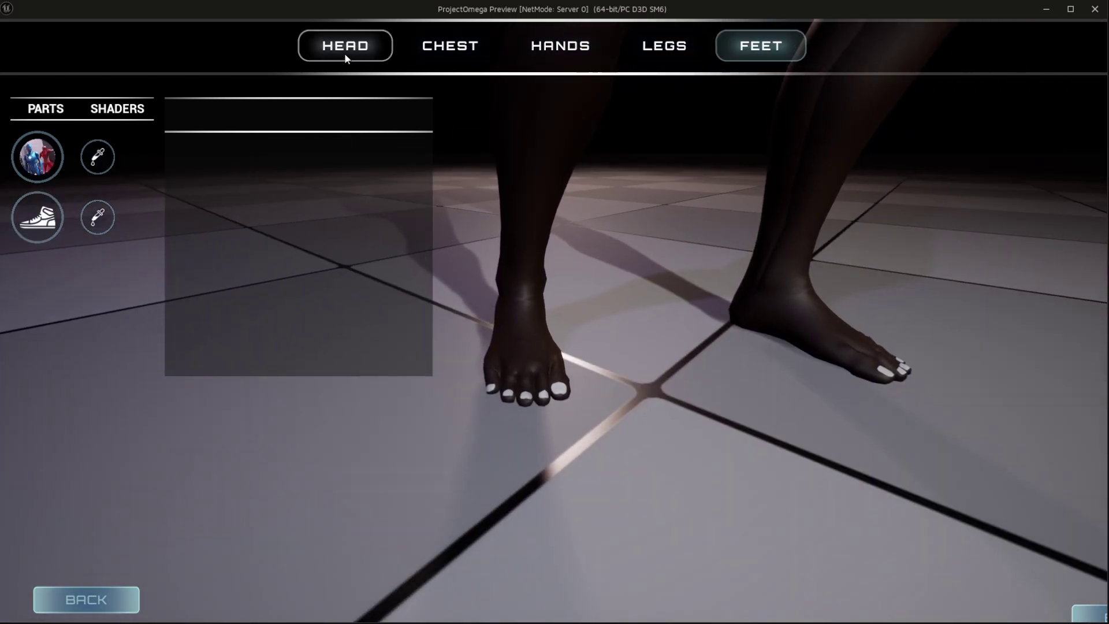
pyautogui.click(345, 58)
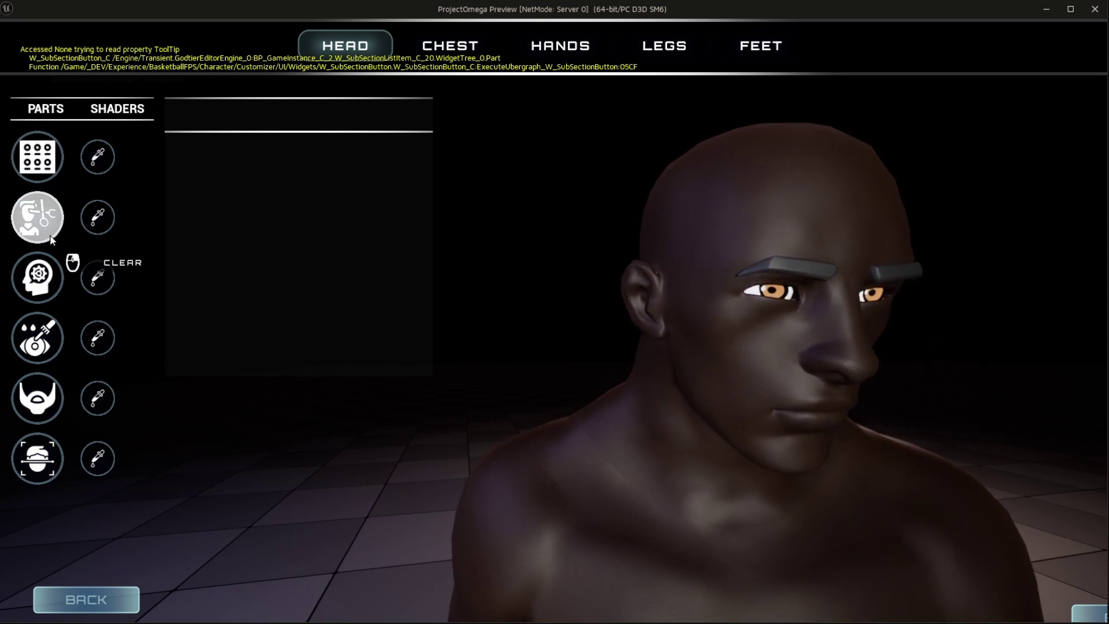
# Try several skin colors on the character and finish with light cyan.
pyautogui.click(37, 156)
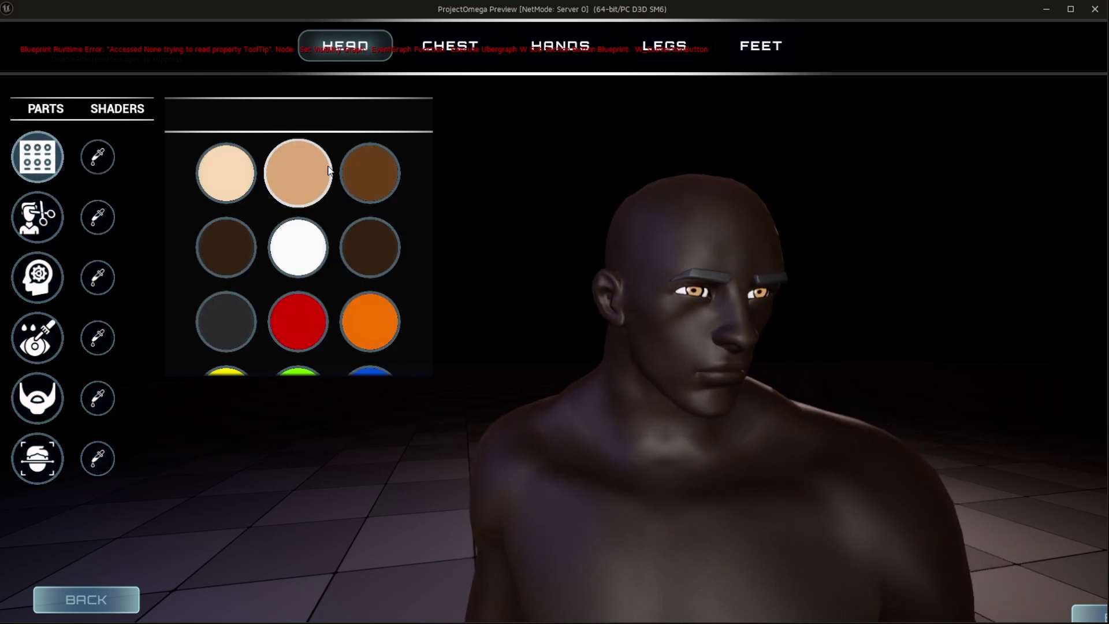
pyautogui.click(363, 171)
pyautogui.click(354, 254)
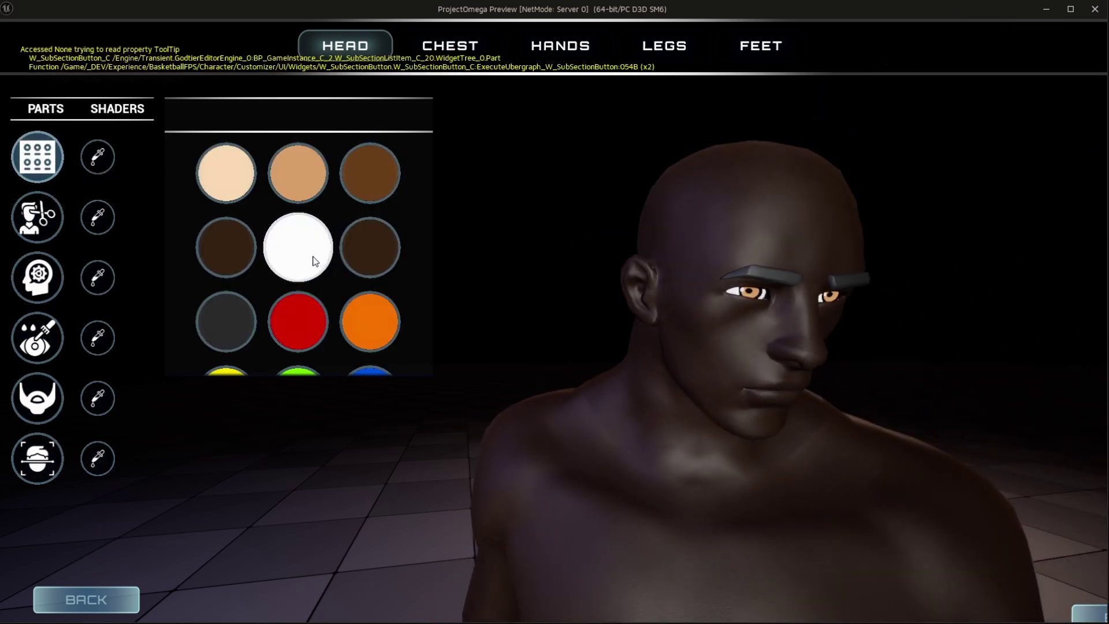
pyautogui.click(312, 257)
pyautogui.click(299, 303)
pyautogui.scroll(-3, 299, 294)
pyautogui.click(298, 272)
pyautogui.click(289, 346)
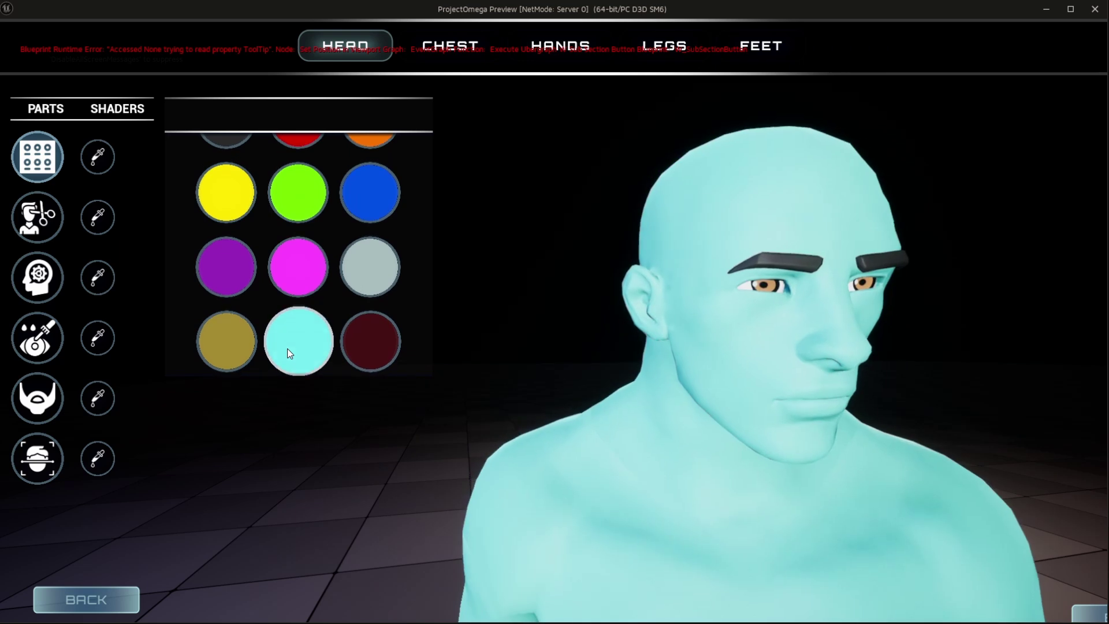
# Try several shader colors for the hair part, including dark brown, and finish with bright green eyebrows.
pyautogui.click(43, 229)
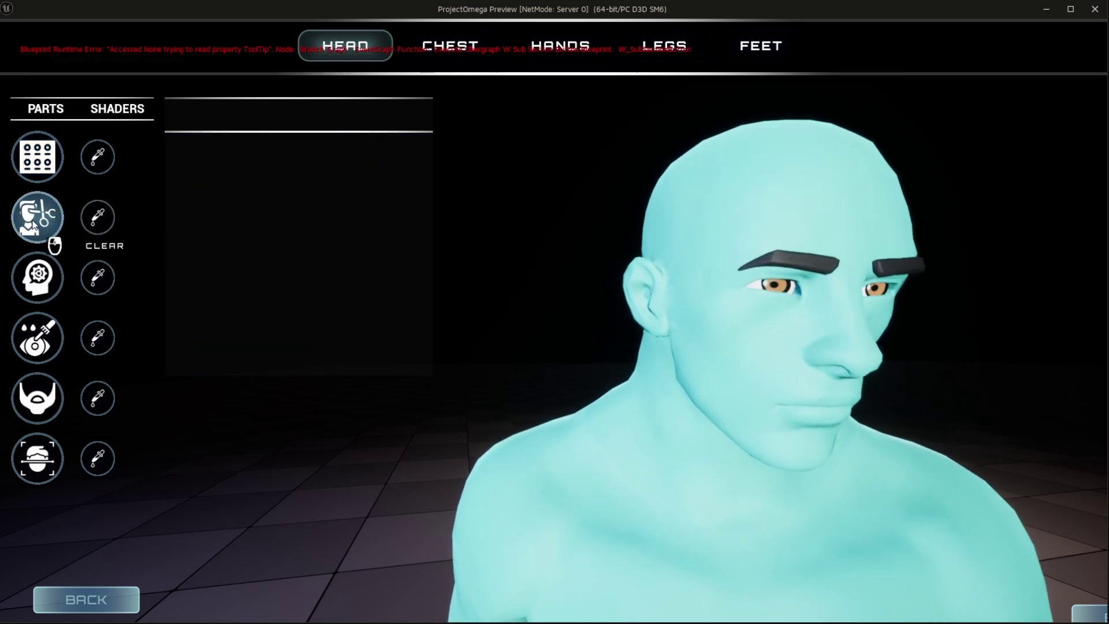
pyautogui.click(99, 223)
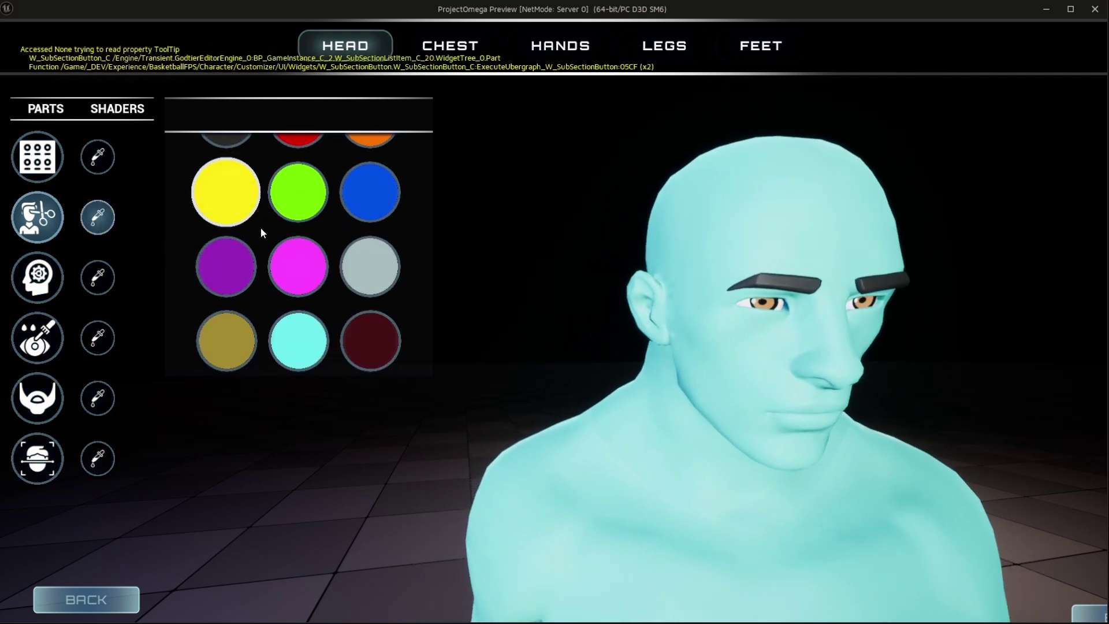
pyautogui.scroll(2, 262, 228)
pyautogui.scroll(1, 324, 242)
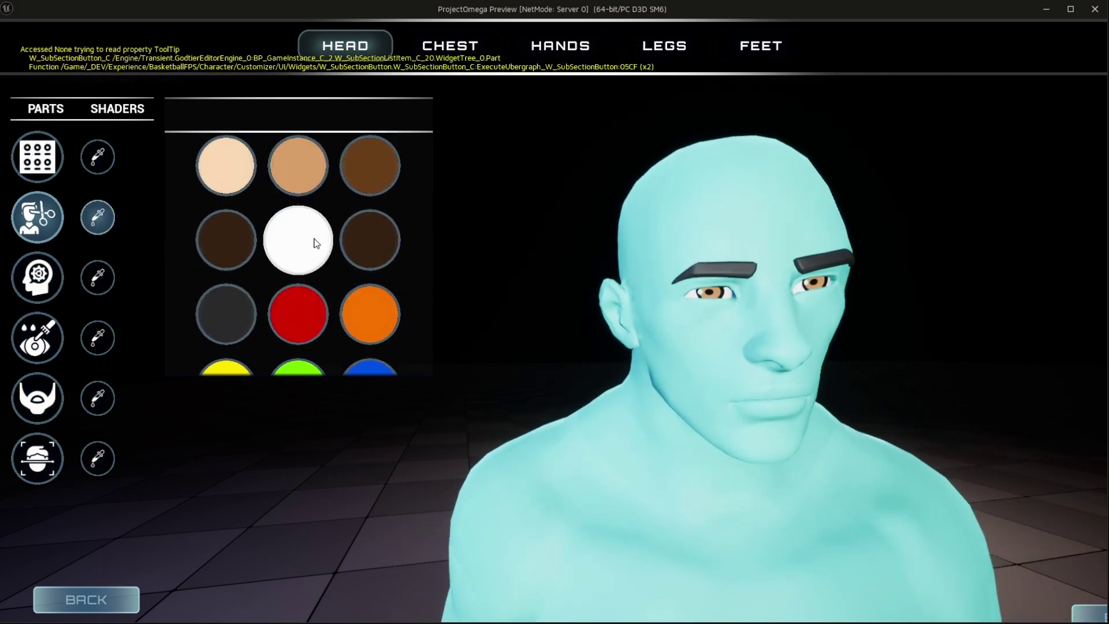
pyautogui.click(297, 191)
pyautogui.click(229, 254)
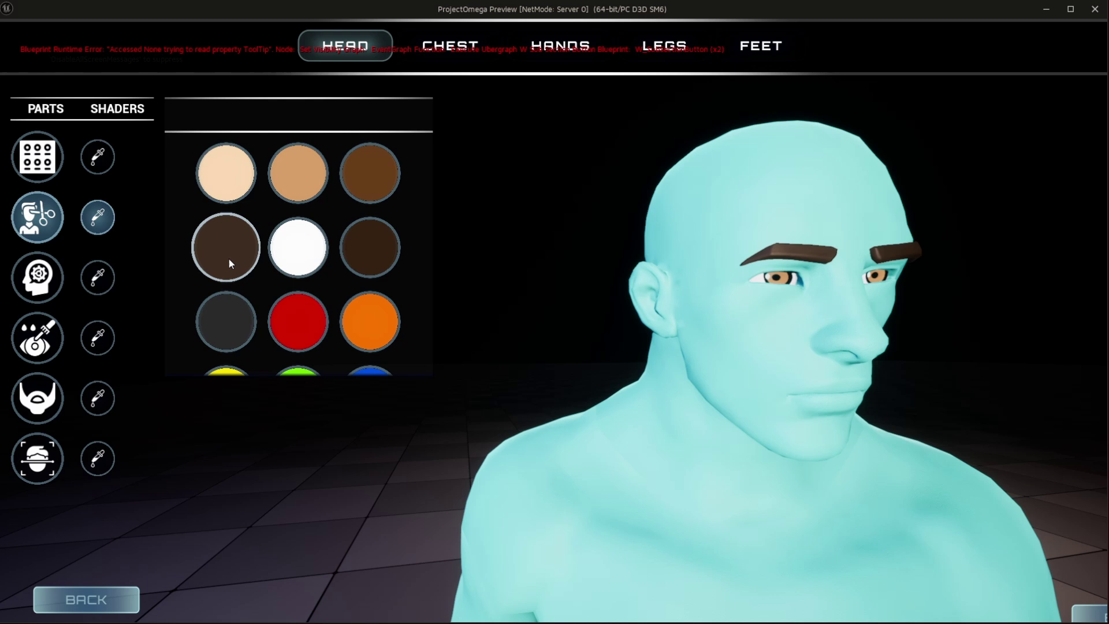
pyautogui.click(296, 325)
pyautogui.scroll(-1, 296, 328)
pyautogui.click(297, 330)
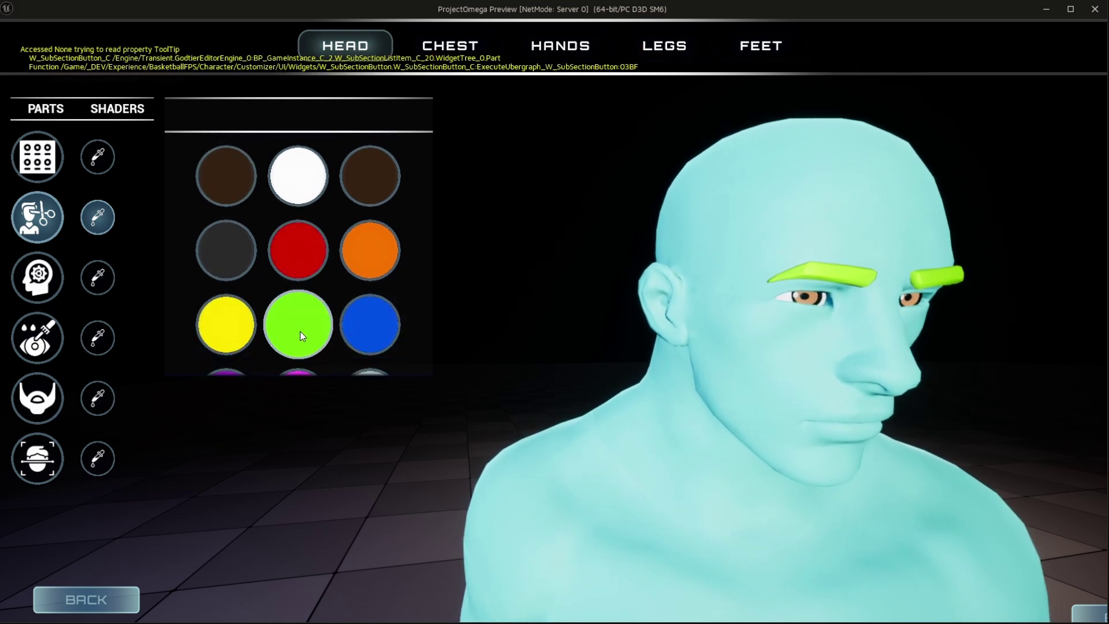
pyautogui.scroll(-1, 300, 330)
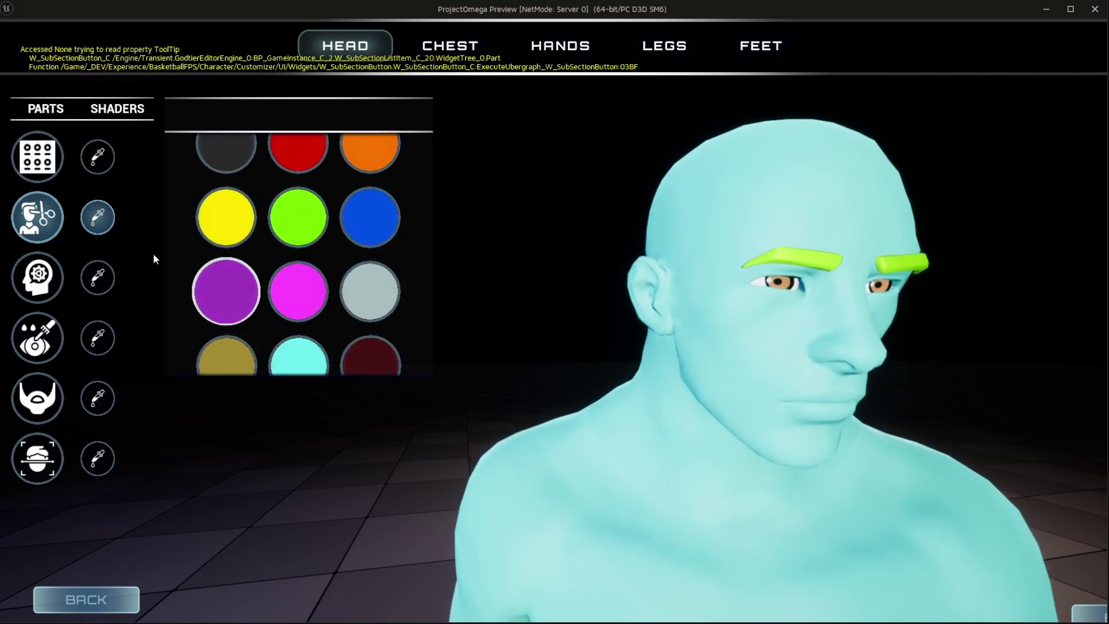
# Clear the eyebrow color and the skin color.
pyautogui.rightClick(38, 224)
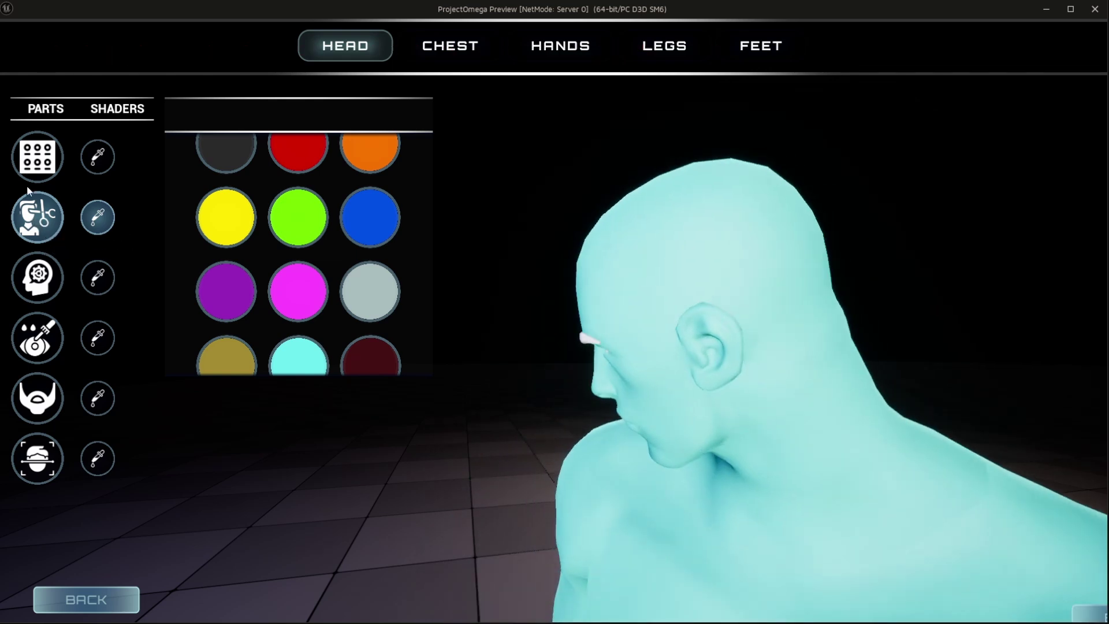
pyautogui.rightClick(37, 168)
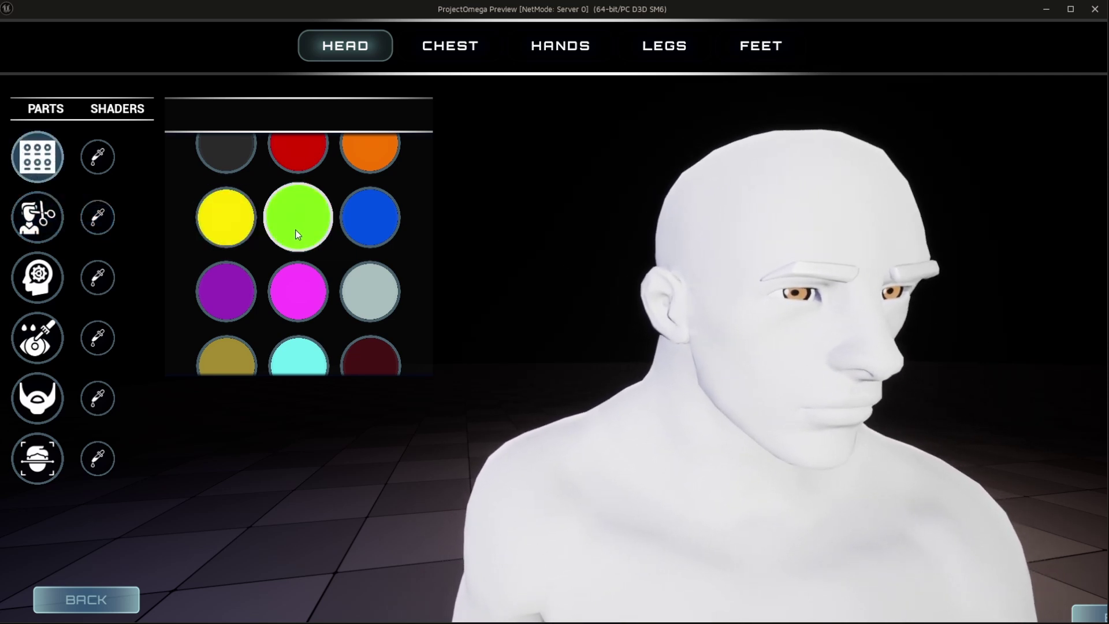
# Reapply light cyan to the skin and the bright green shader to the eyebrows.
pyautogui.scroll(-1, 298, 289)
pyautogui.click(301, 360)
pyautogui.click(97, 217)
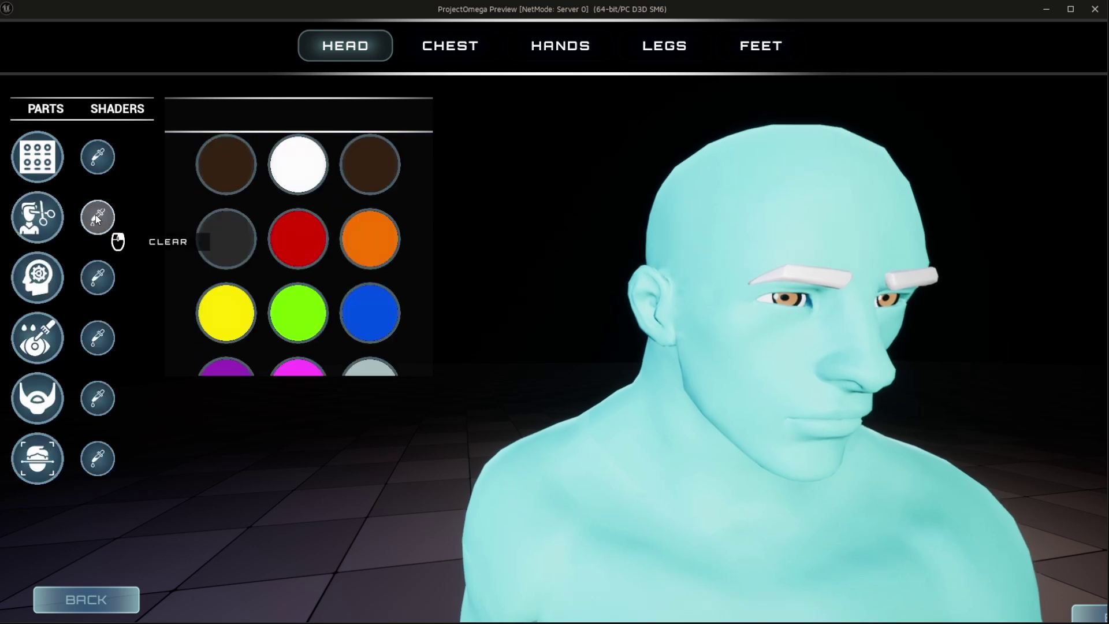
pyautogui.scroll(-2, 316, 212)
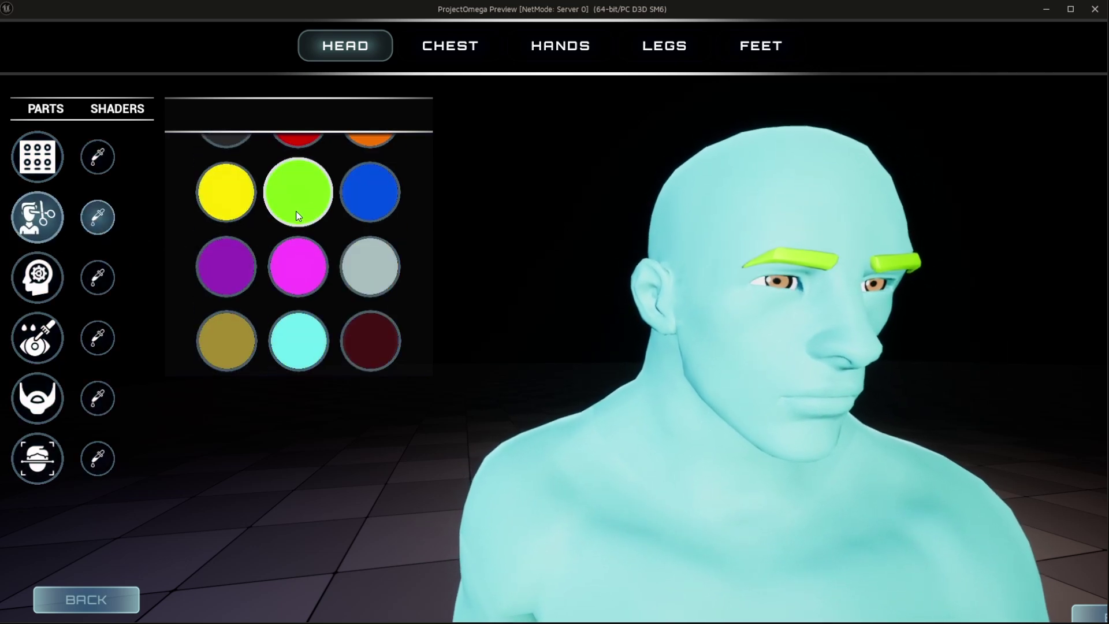
# Try an alternative head on the character and switch back to the original head.
pyautogui.click(38, 279)
pyautogui.moveTo(270, 184)
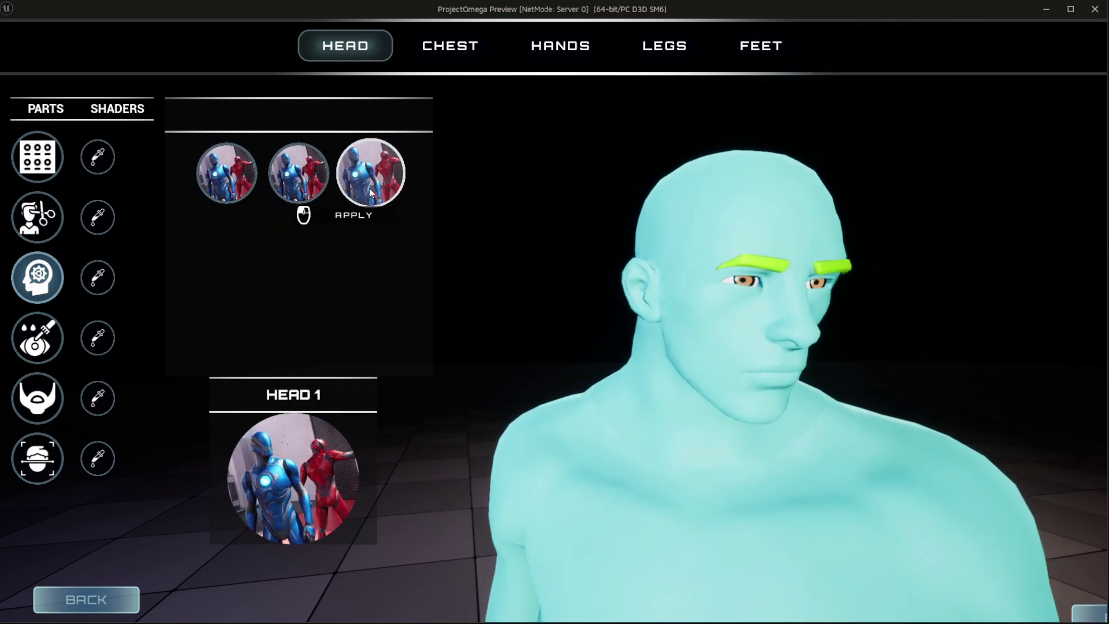
pyautogui.click(312, 189)
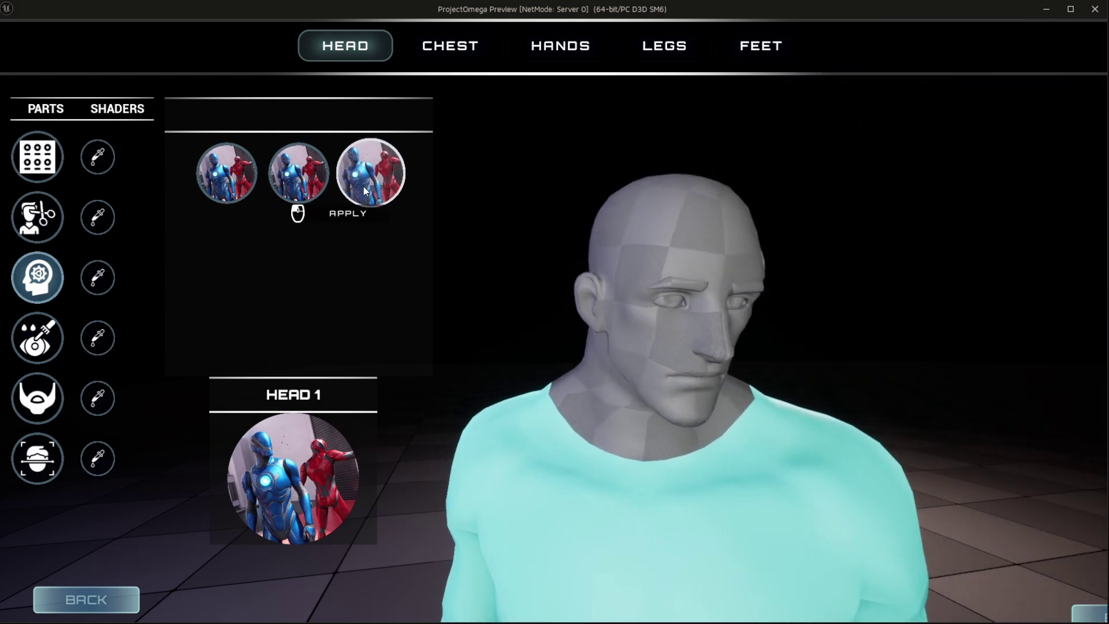
pyautogui.click(302, 185)
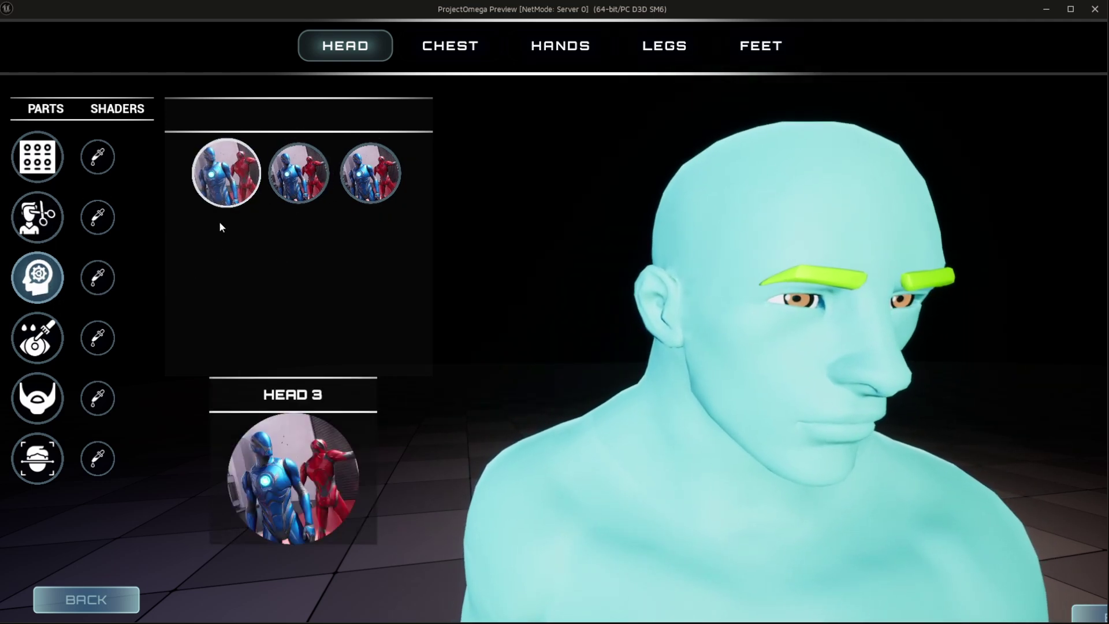
# Try dark red as the eye color and change the eyes to yellow.
pyautogui.click(40, 346)
pyautogui.scroll(-1, 331, 289)
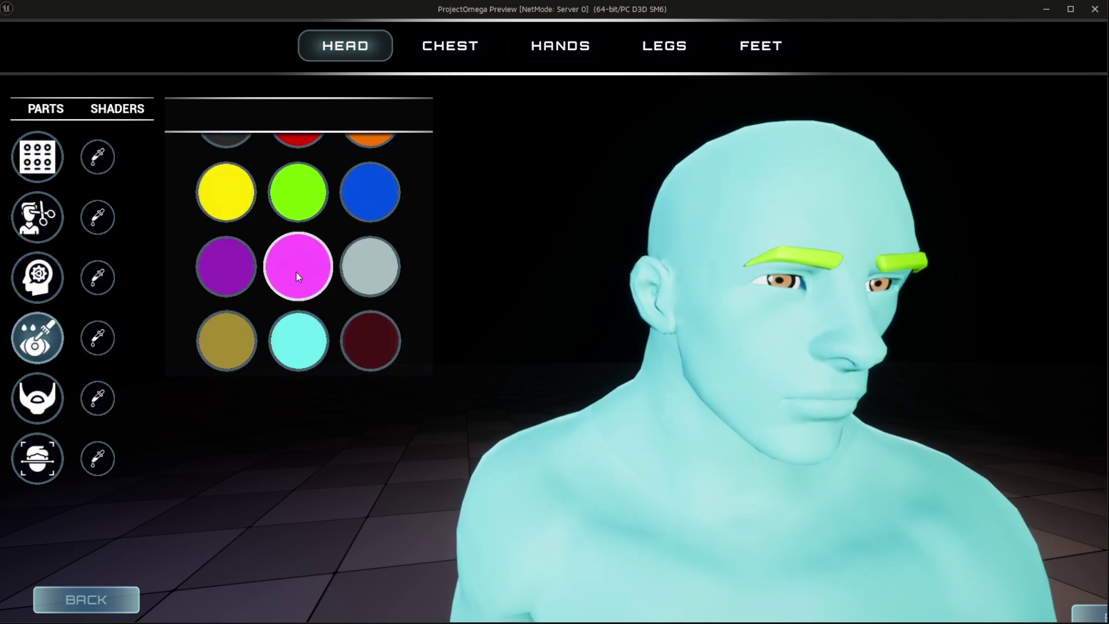
pyautogui.click(366, 332)
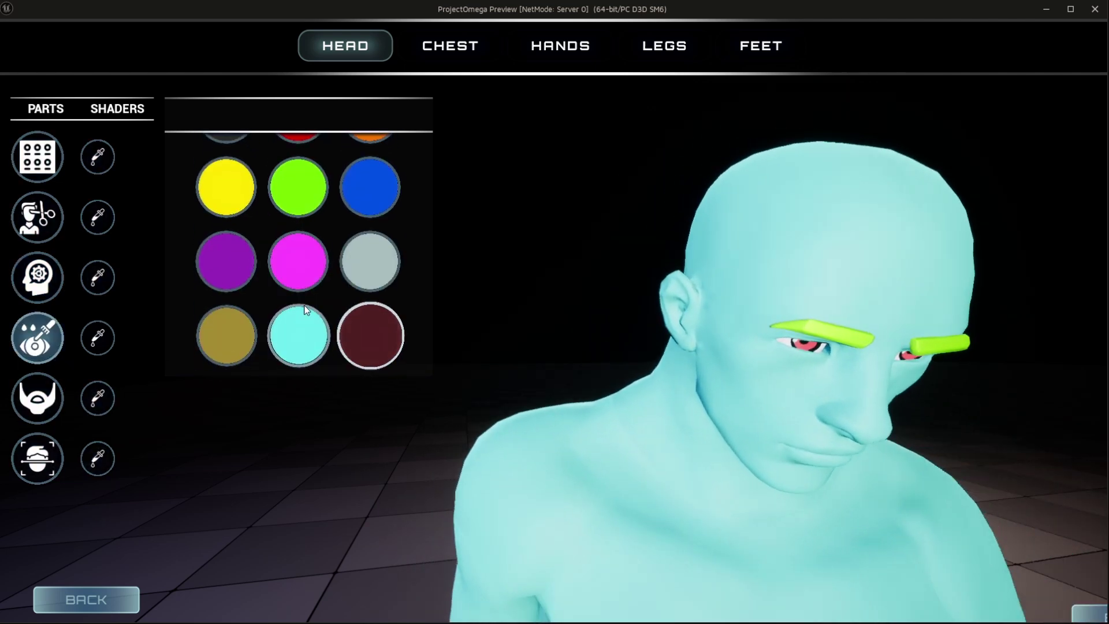
pyautogui.scroll(1, 237, 287)
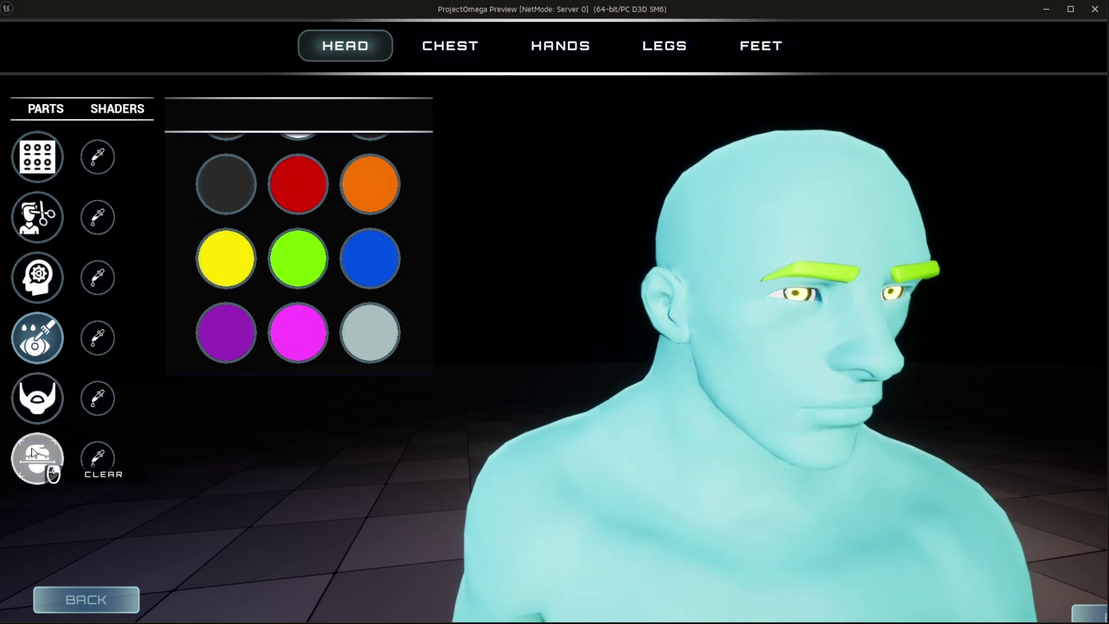
# Try the Longsleeve, Turtleneck and Shirtless chest parts on the character and finish with Turtleneck.
pyautogui.click(445, 53)
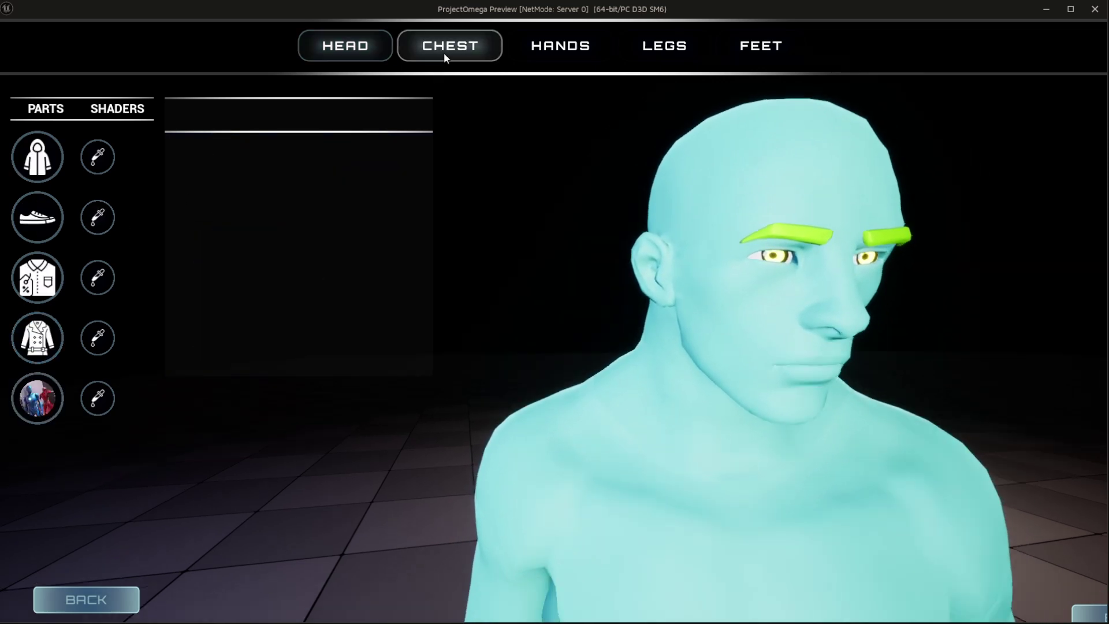
pyautogui.click(52, 166)
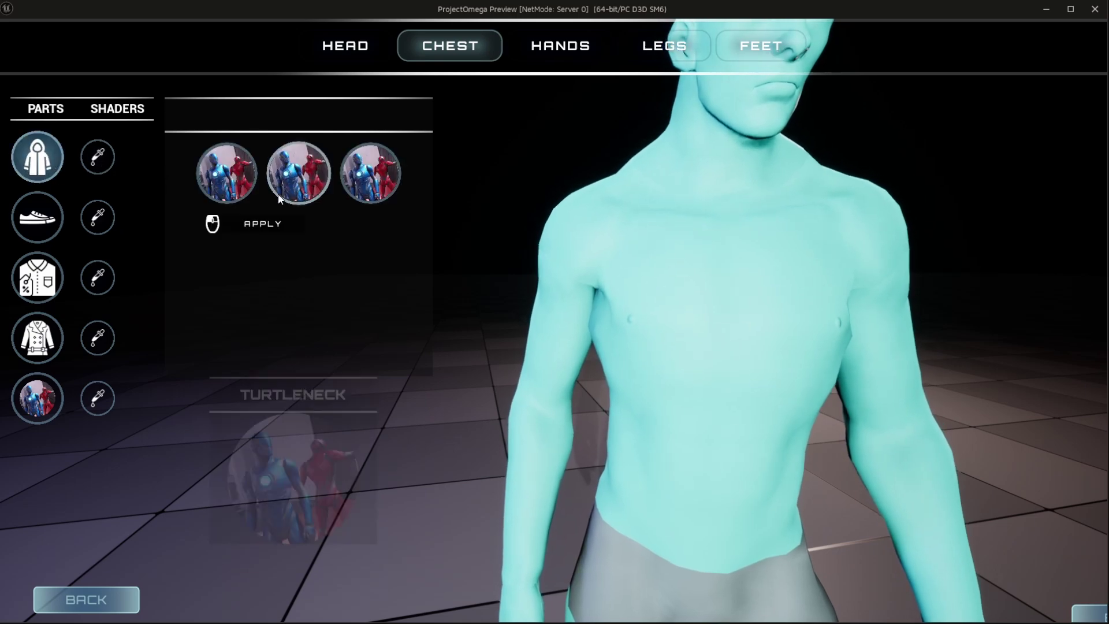
pyautogui.click(379, 186)
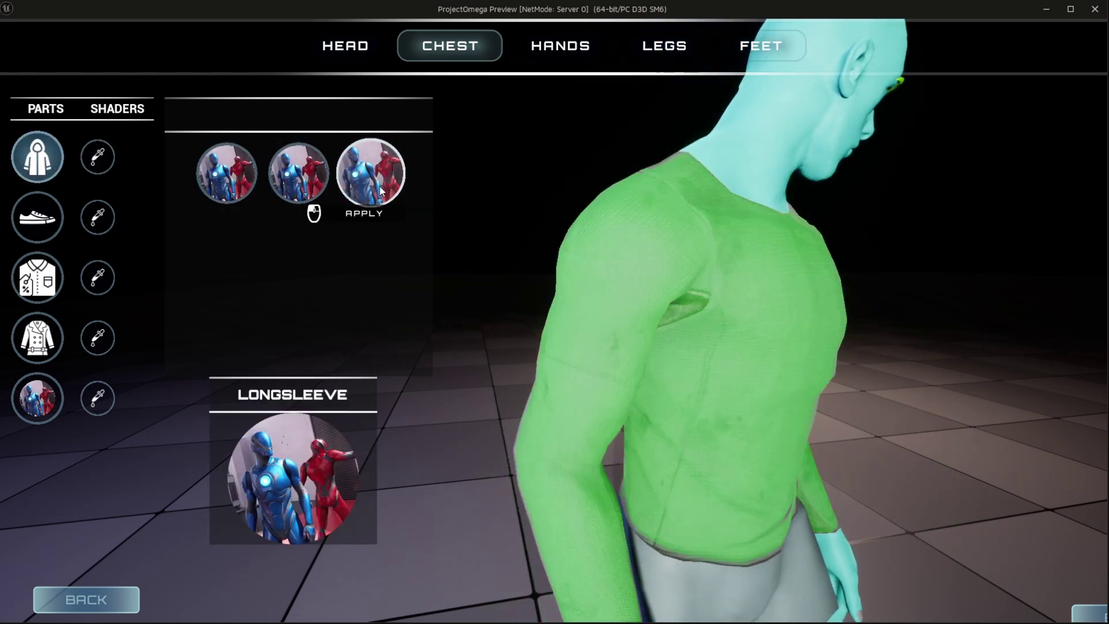
pyautogui.click(287, 190)
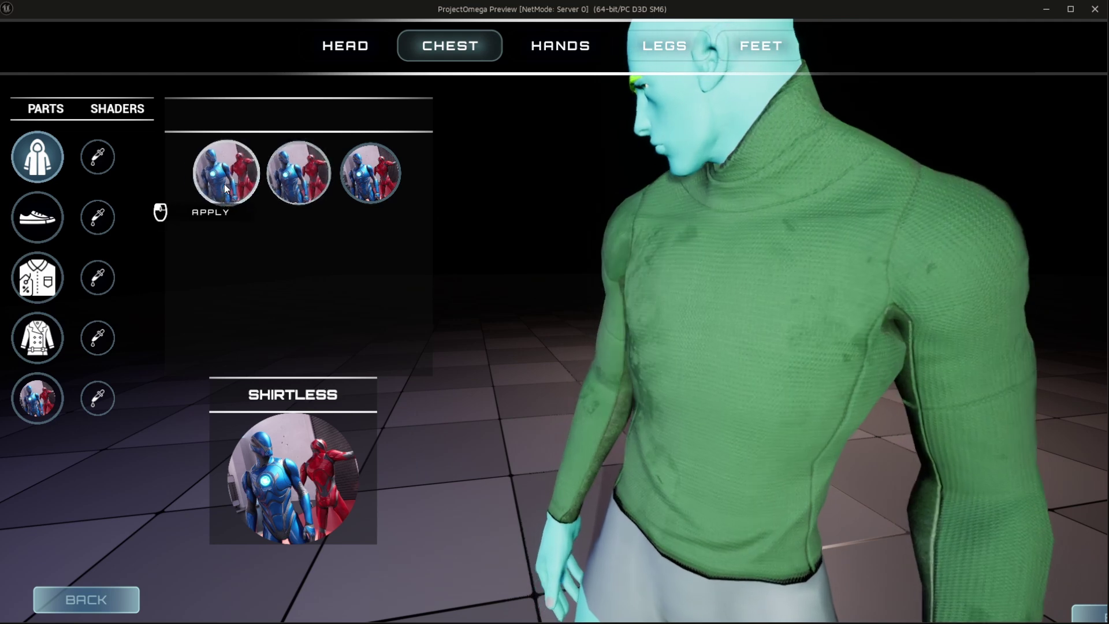
pyautogui.click(231, 181)
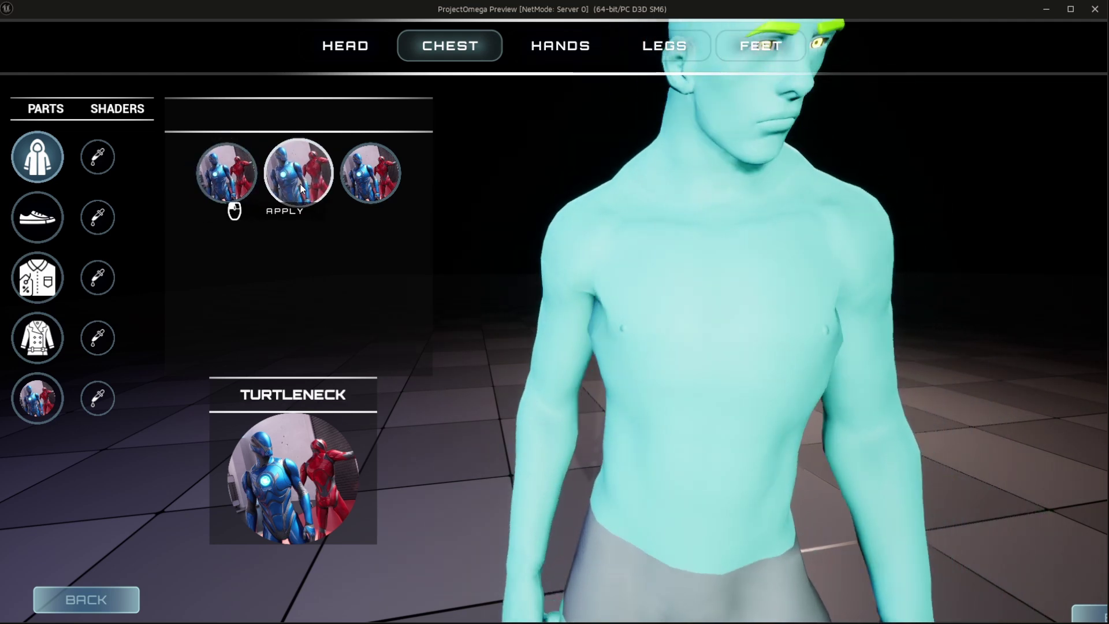
pyautogui.click(300, 187)
# Try the Cool Blue shader on the turtleneck and replace it with Red October.
pyautogui.click(100, 152)
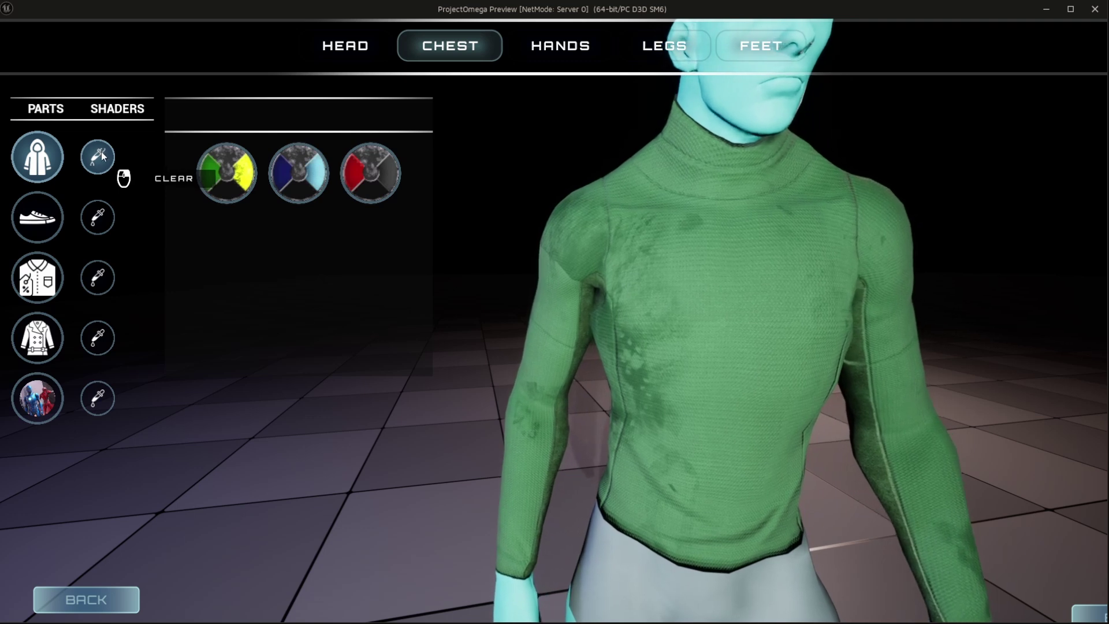
pyautogui.moveTo(226, 170)
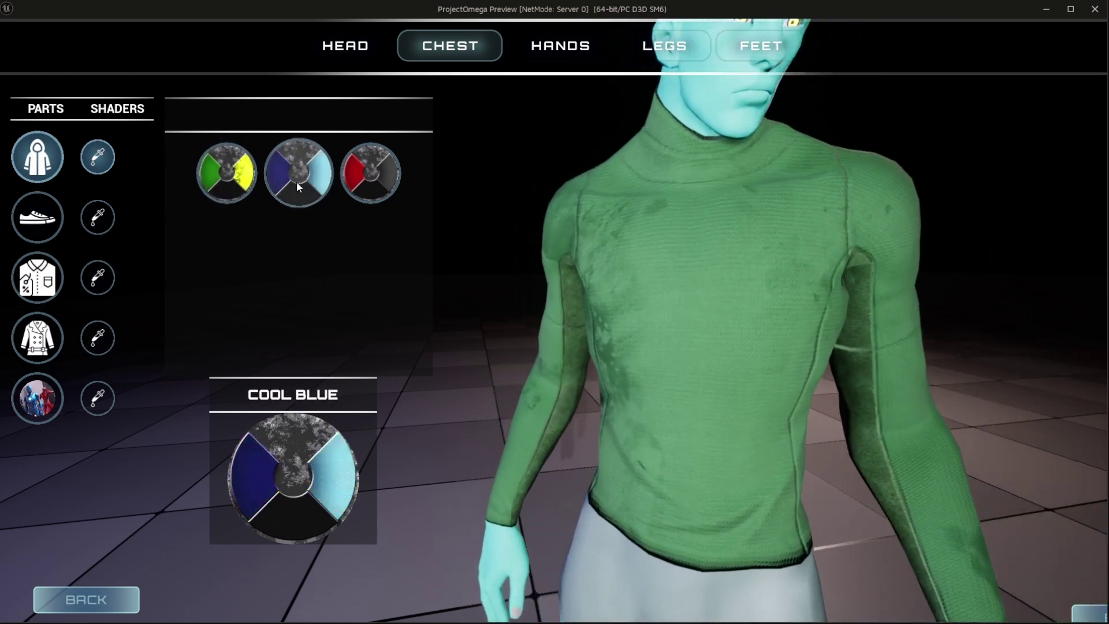
pyautogui.click(298, 184)
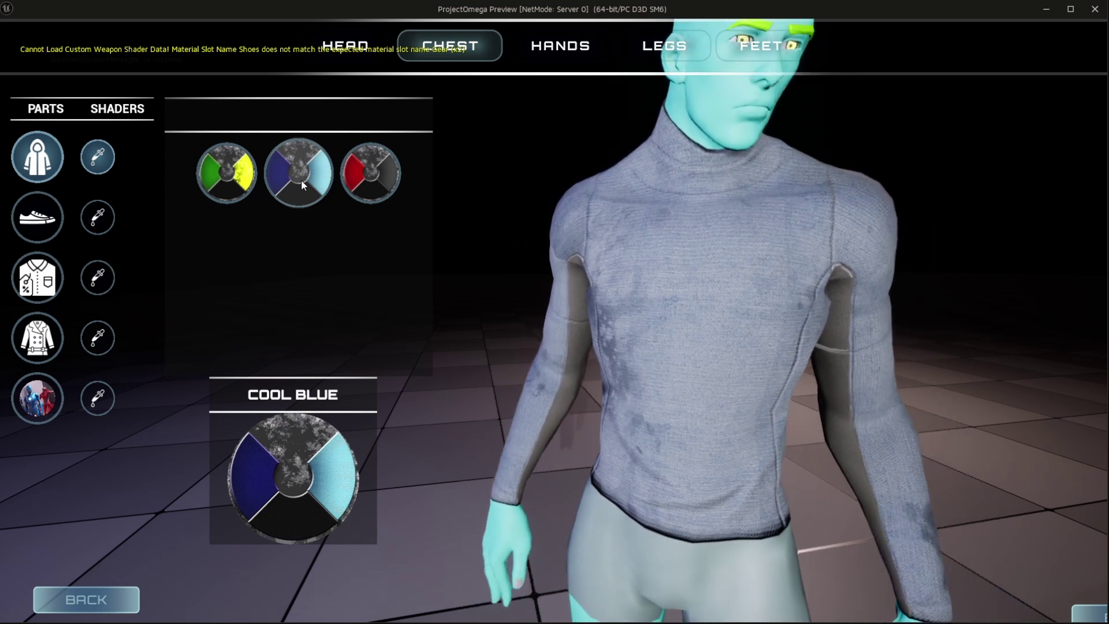
pyautogui.click(375, 184)
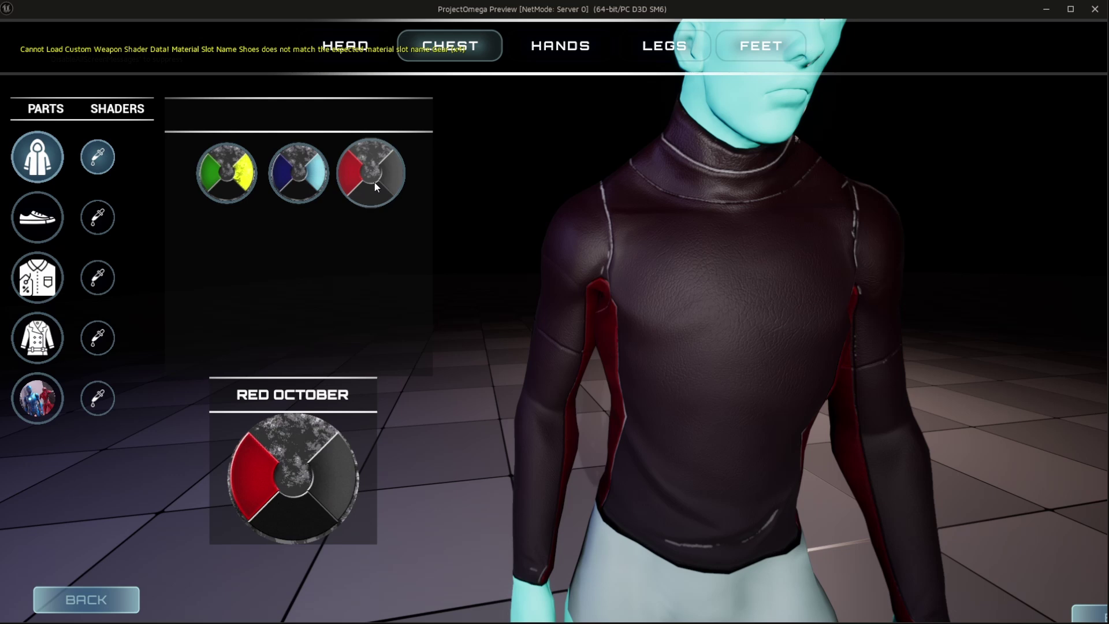
# Apply the Cool Blue shader to the turtleneck and swap the turtleneck for the Longsleeve part.
pyautogui.click(317, 186)
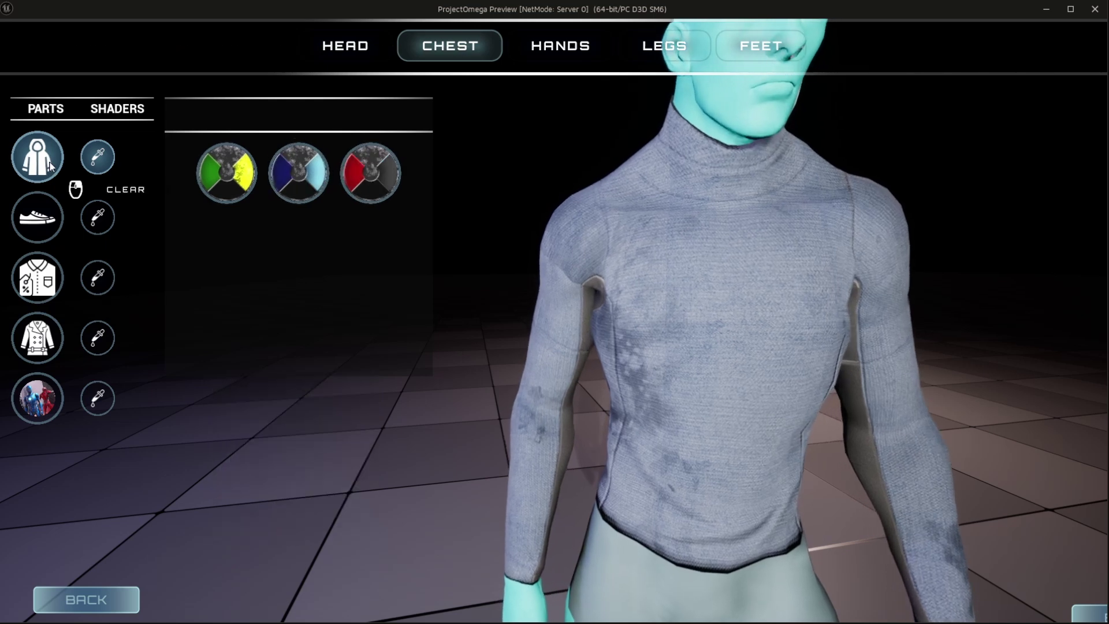
pyautogui.click(51, 169)
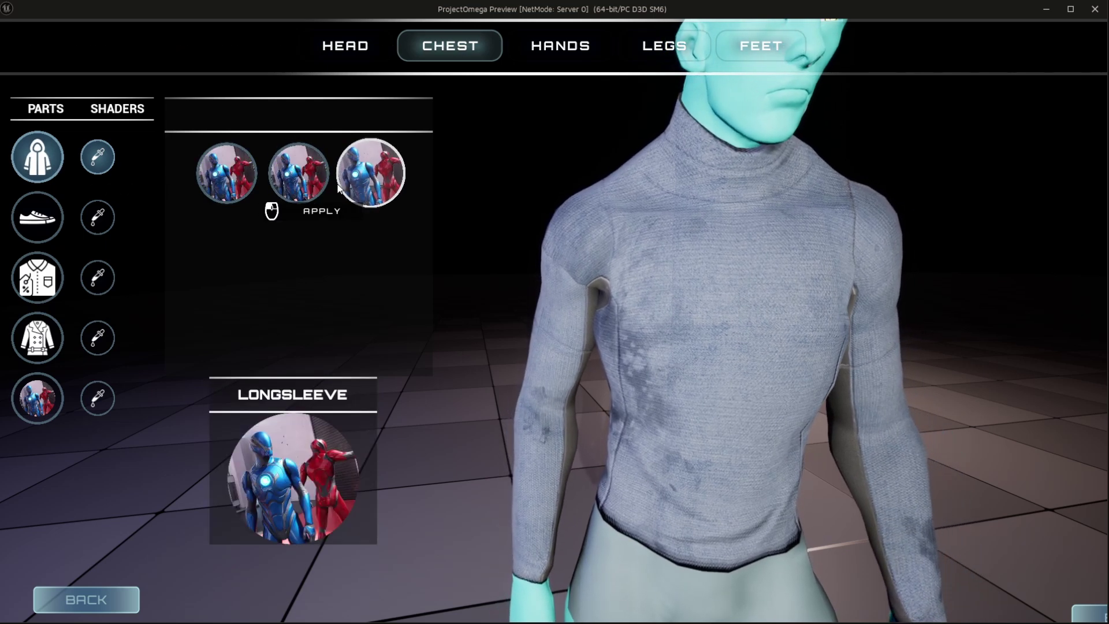
pyautogui.click(365, 183)
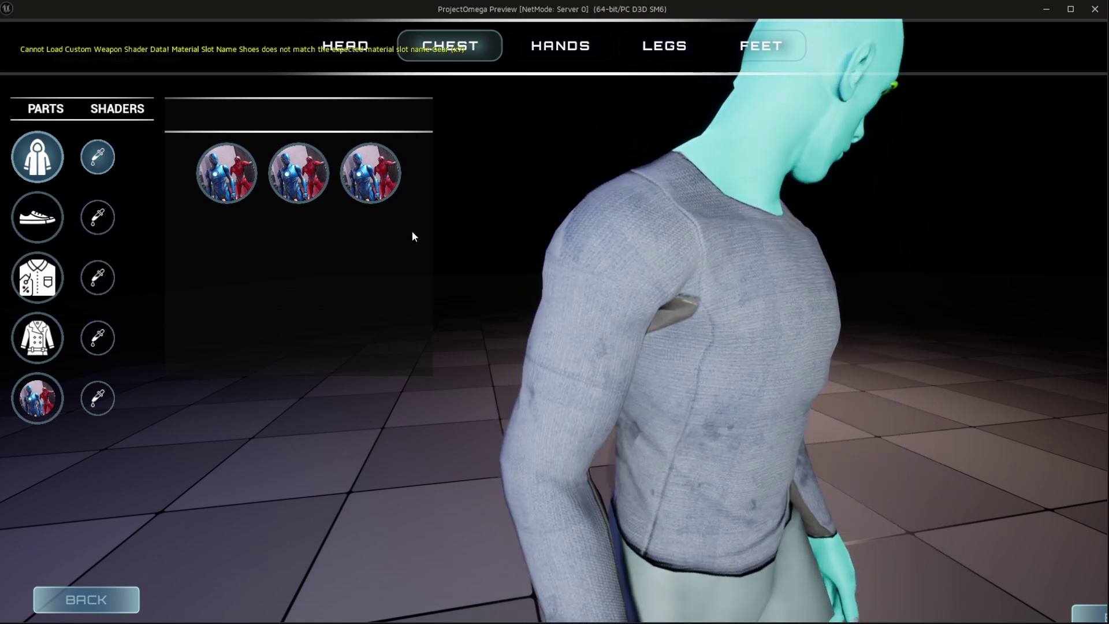
# Add the TShirt part over the long sleeve and apply the Red October shader to it.
pyautogui.click(38, 278)
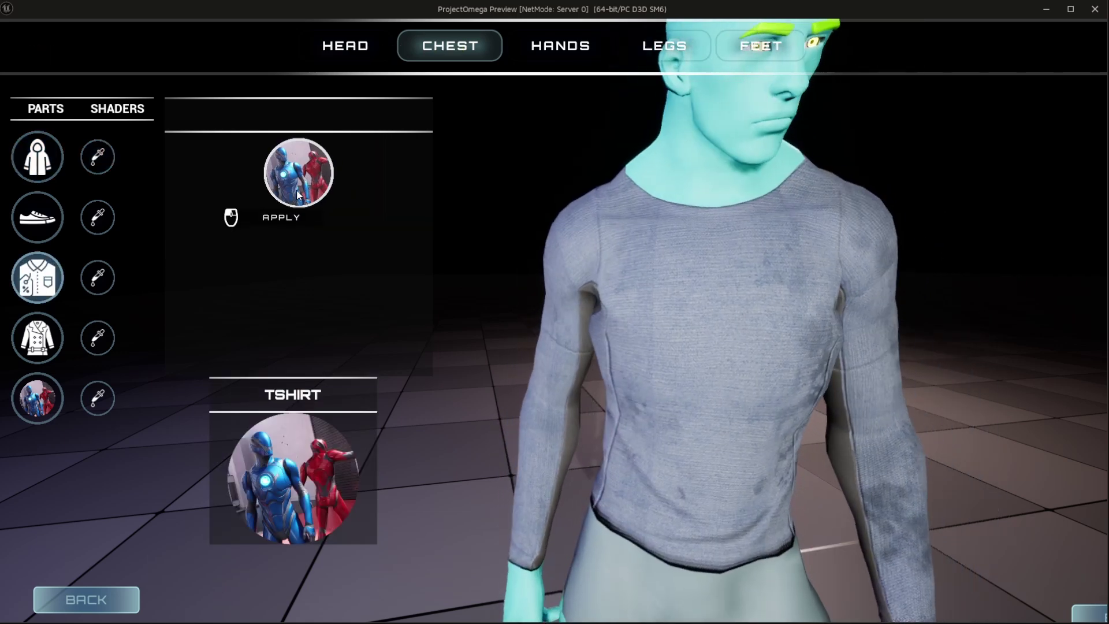
pyautogui.click(297, 190)
pyautogui.click(297, 194)
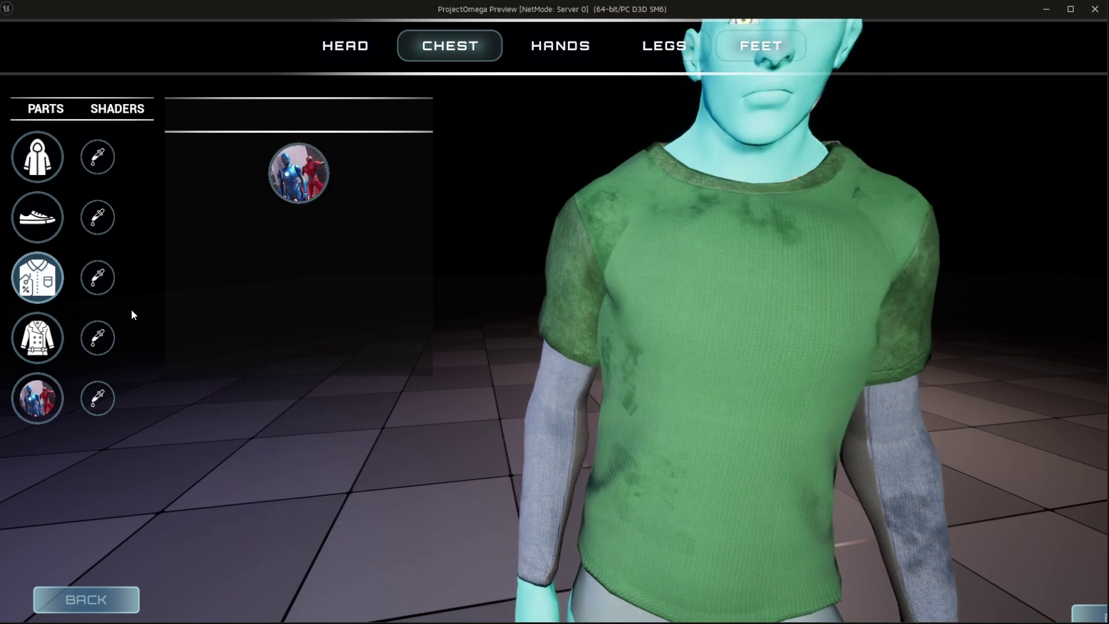
pyautogui.click(98, 278)
pyautogui.click(371, 186)
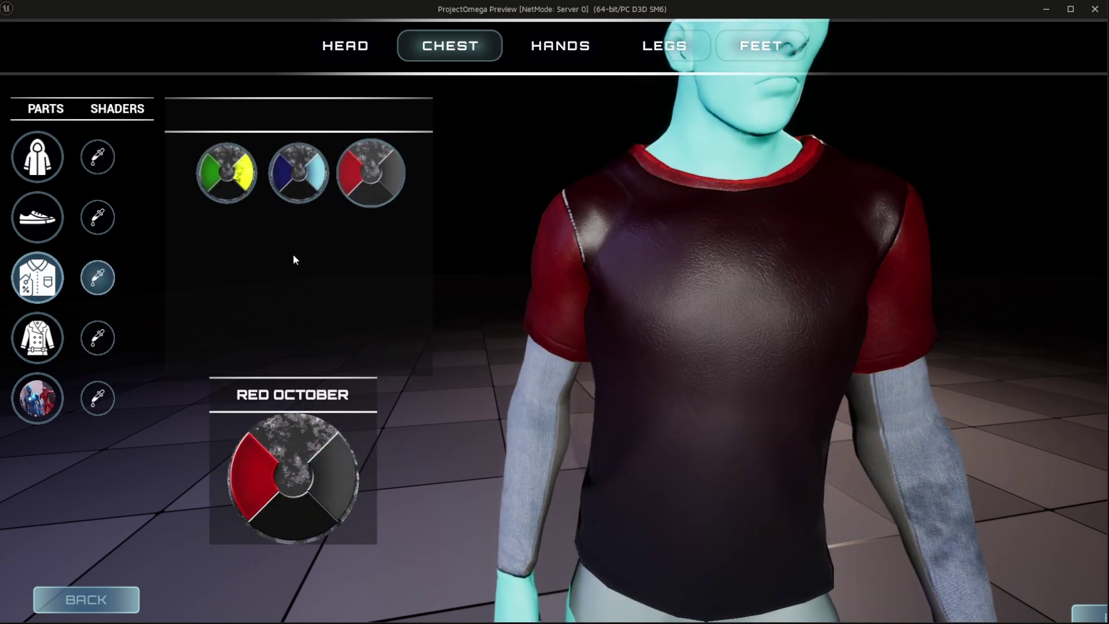
# Add the sleeveless crop jacket over the T-shirt and apply the Cool Blue shader to both the jacket and the T-shirt.
pyautogui.click(38, 338)
pyautogui.moveTo(268, 174)
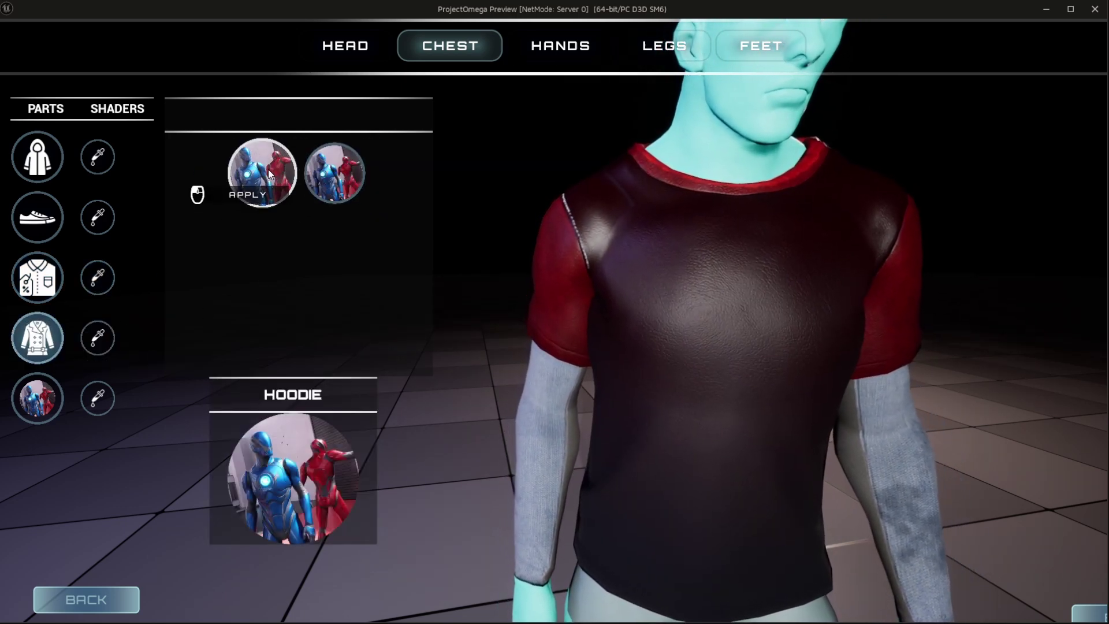
pyautogui.click(342, 178)
pyautogui.click(97, 337)
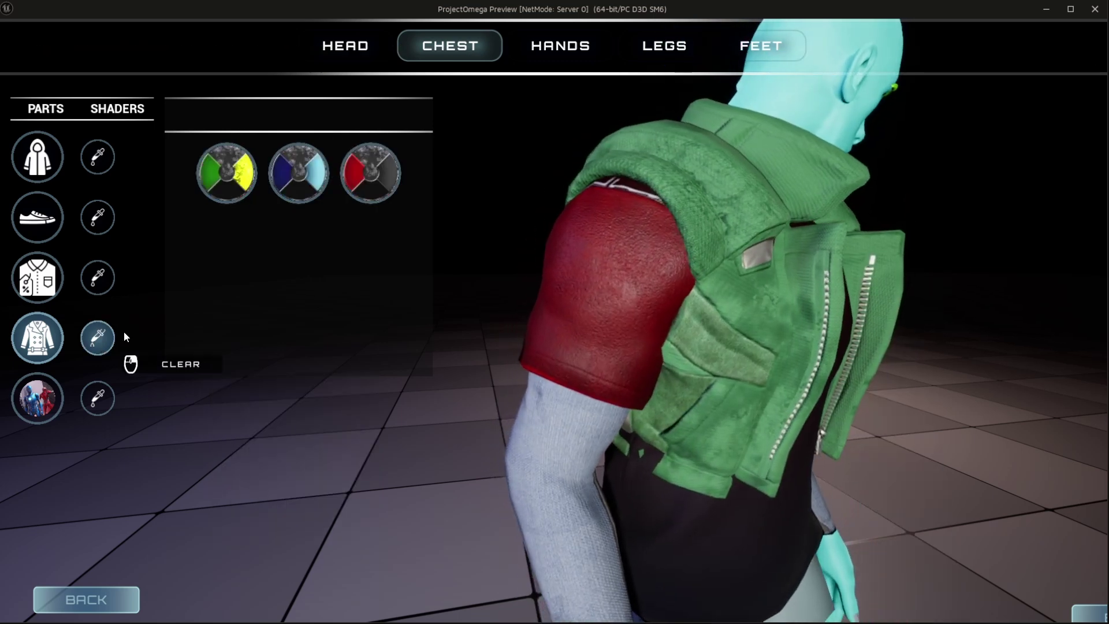
pyautogui.click(296, 196)
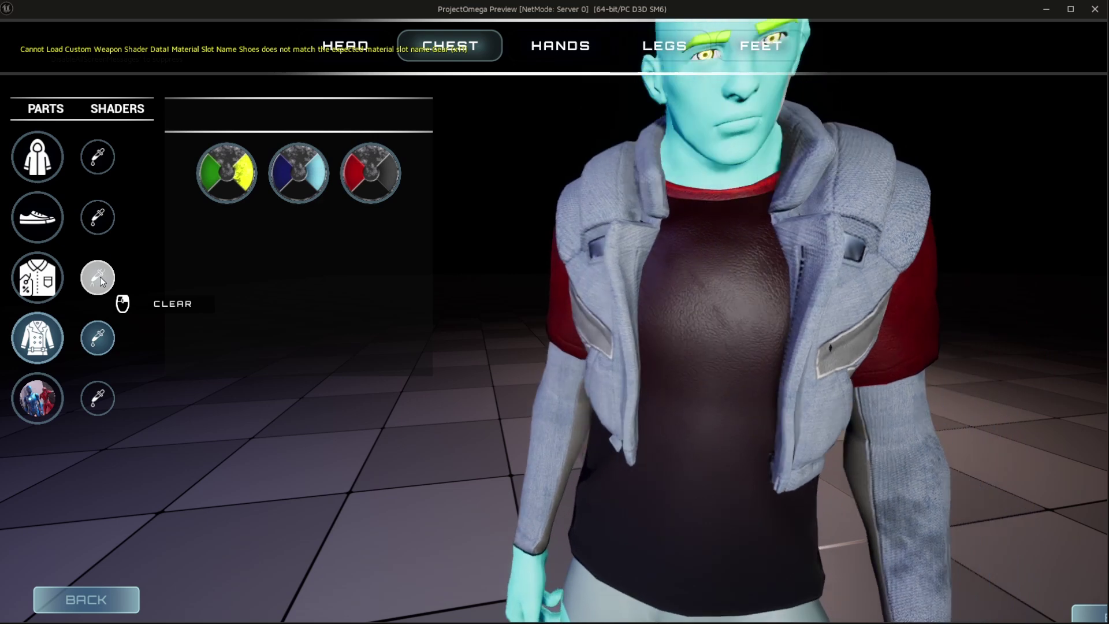
pyautogui.click(98, 278)
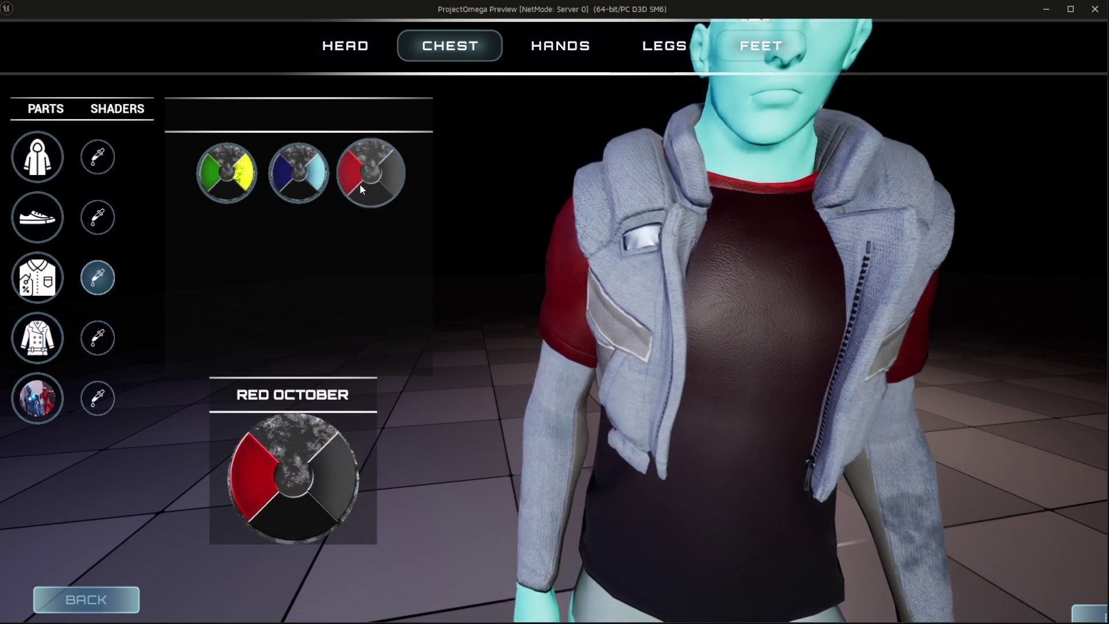
pyautogui.click(307, 184)
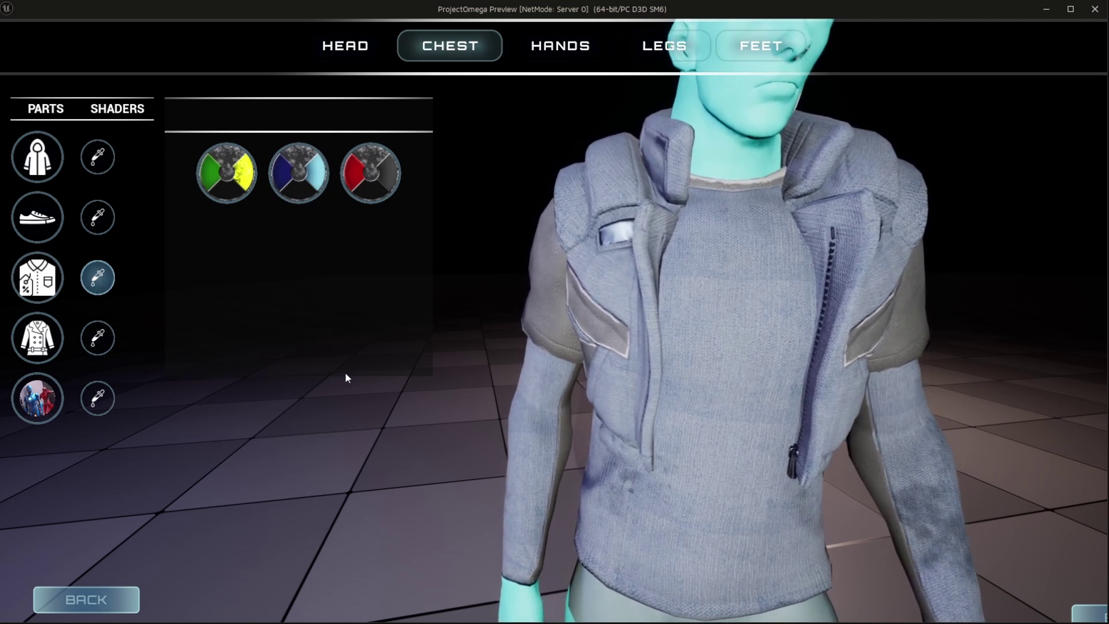
# Equip the Tight Gloves on the character's hands and apply the Cool Blue shader to them.
pyautogui.click(573, 51)
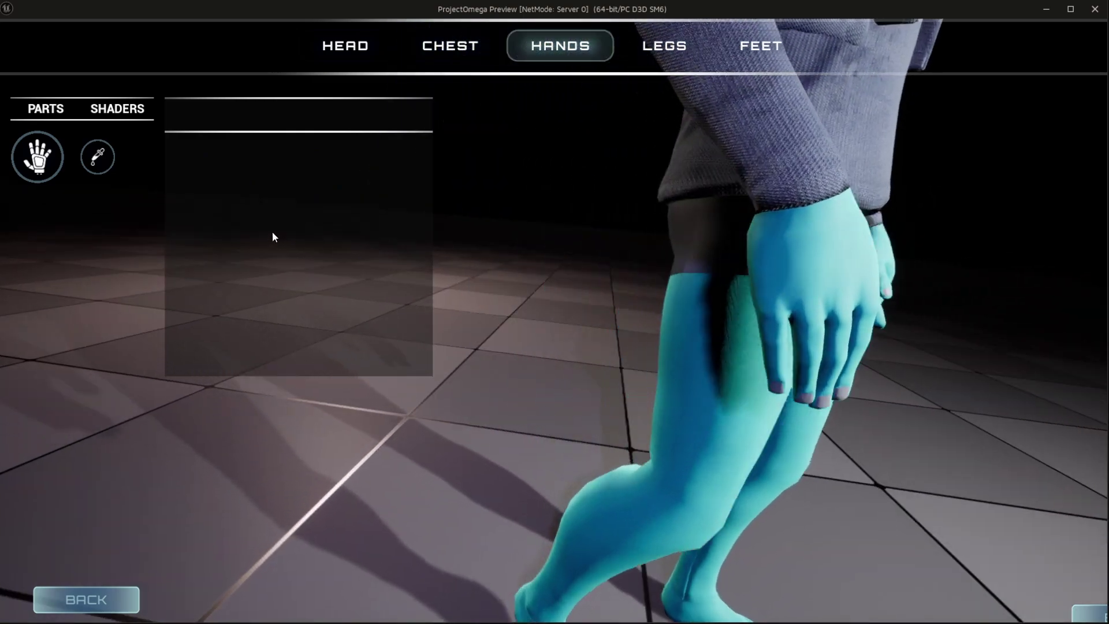
pyautogui.click(37, 156)
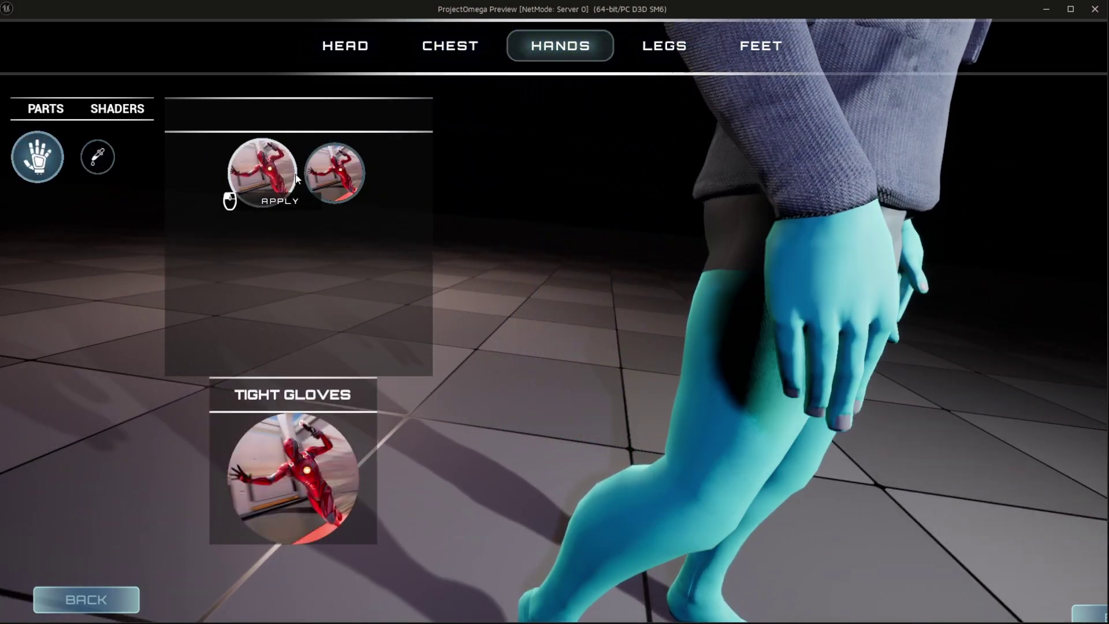
pyautogui.click(287, 175)
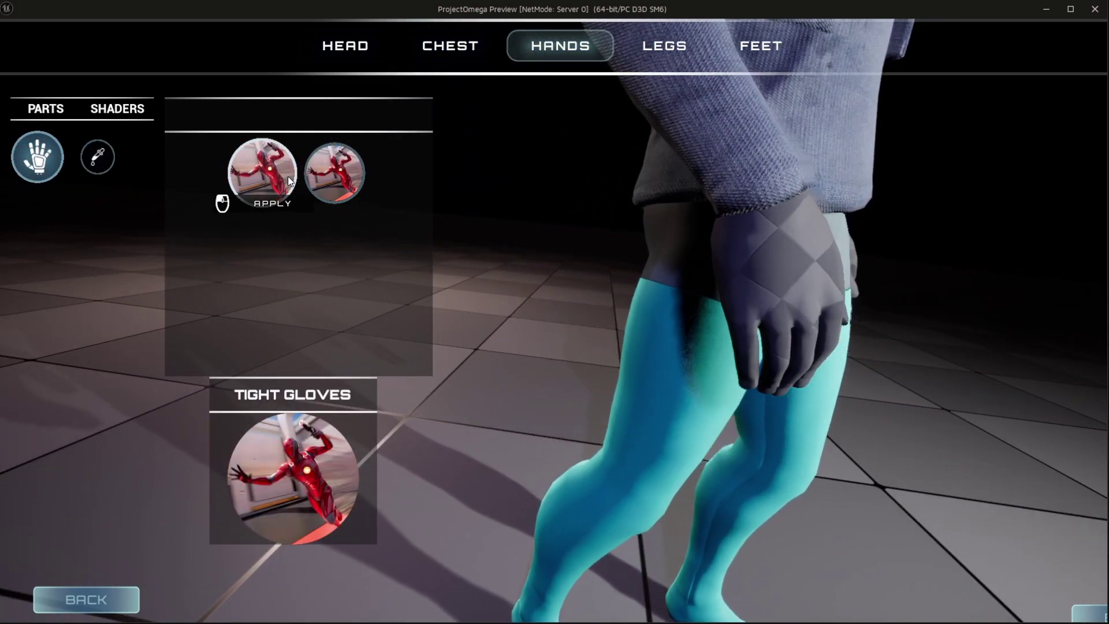
pyautogui.click(106, 169)
pyautogui.click(289, 183)
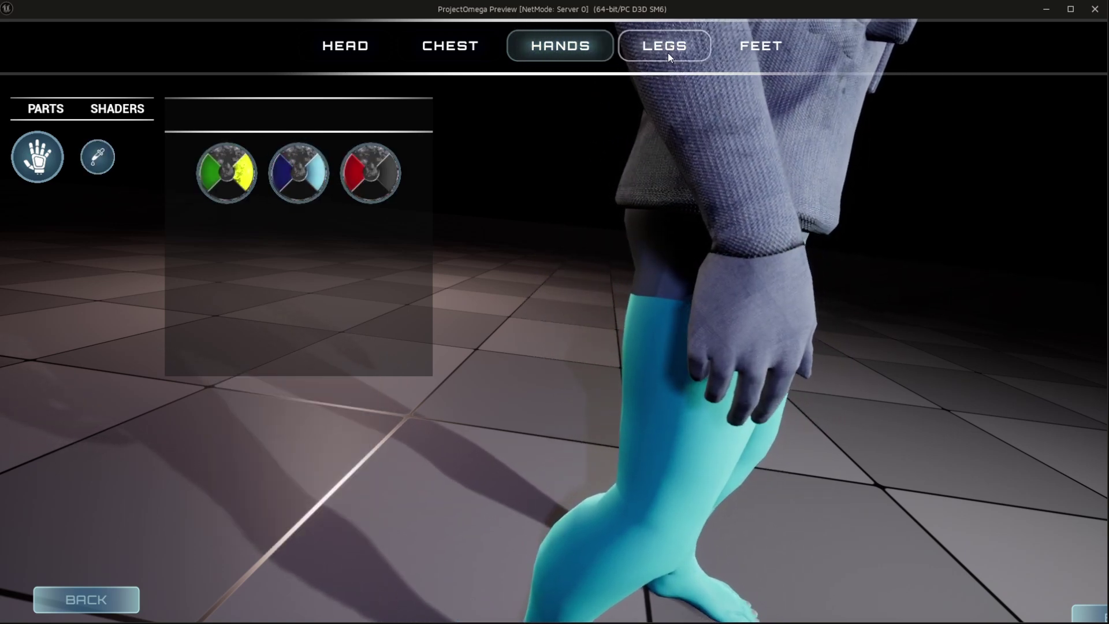
# Equip the Yoga Pants on the character's legs and apply the Cool Blue shader to them.
pyautogui.click(665, 51)
pyautogui.click(51, 172)
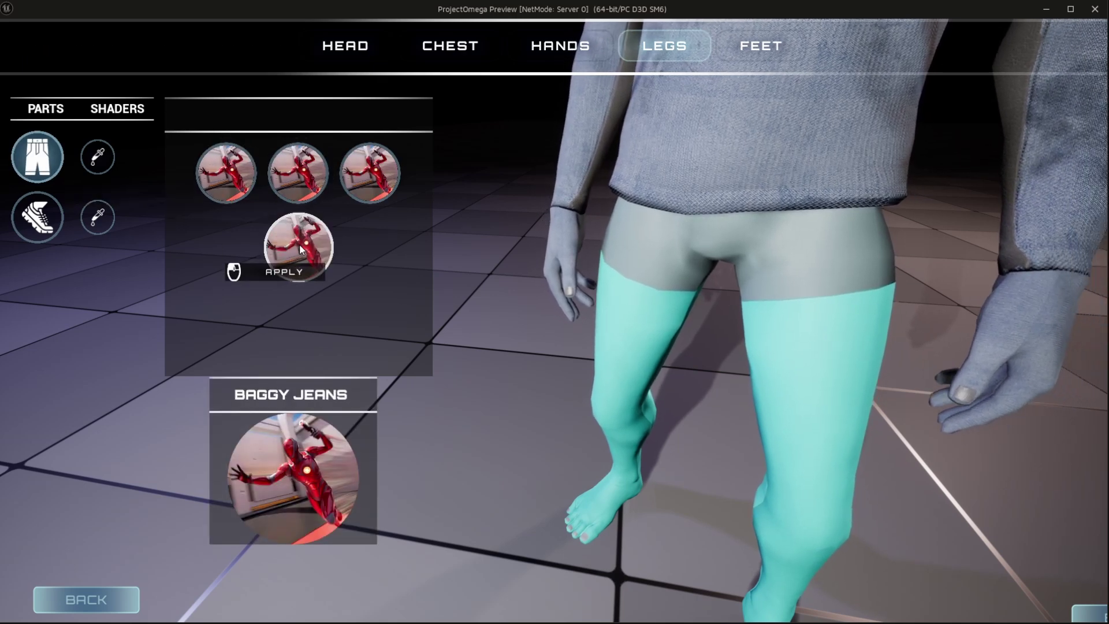
pyautogui.click(238, 192)
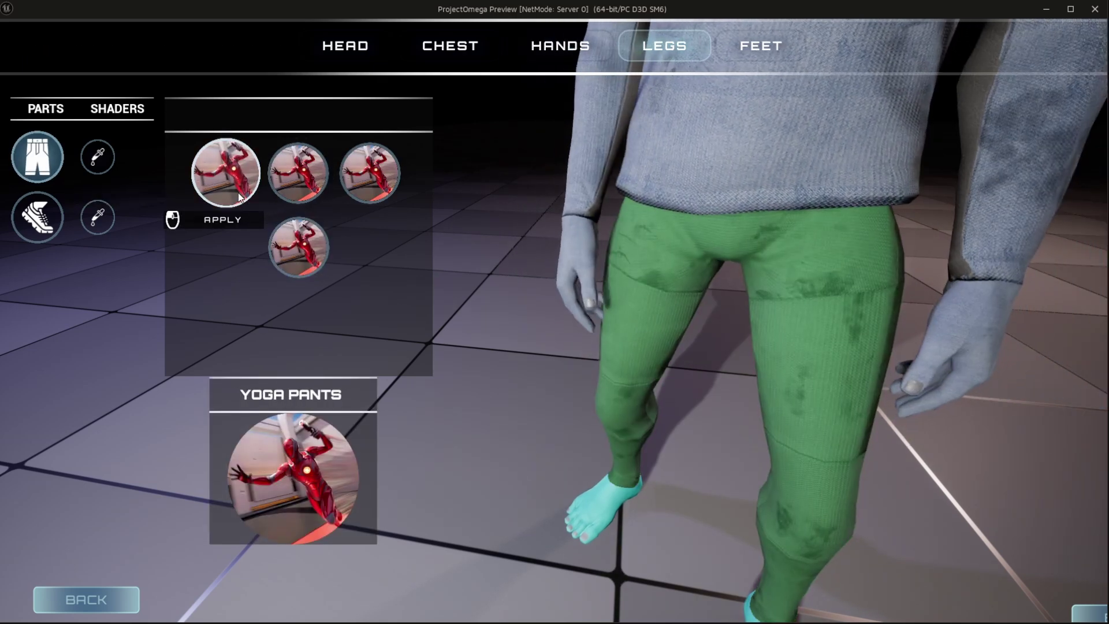
pyautogui.click(97, 157)
pyautogui.click(295, 182)
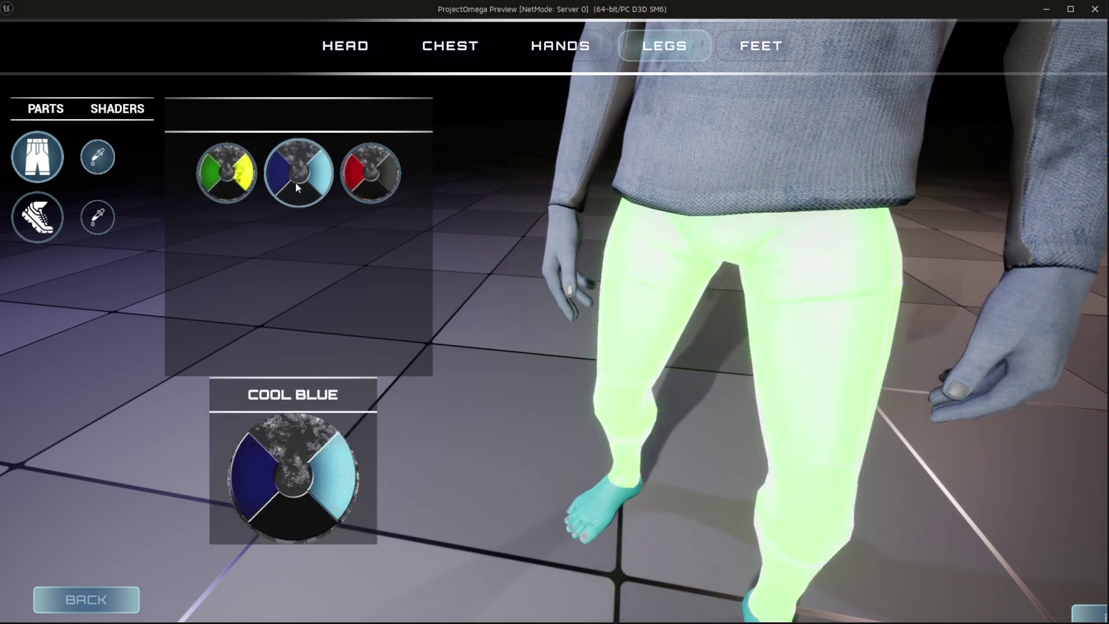
pyautogui.click(377, 187)
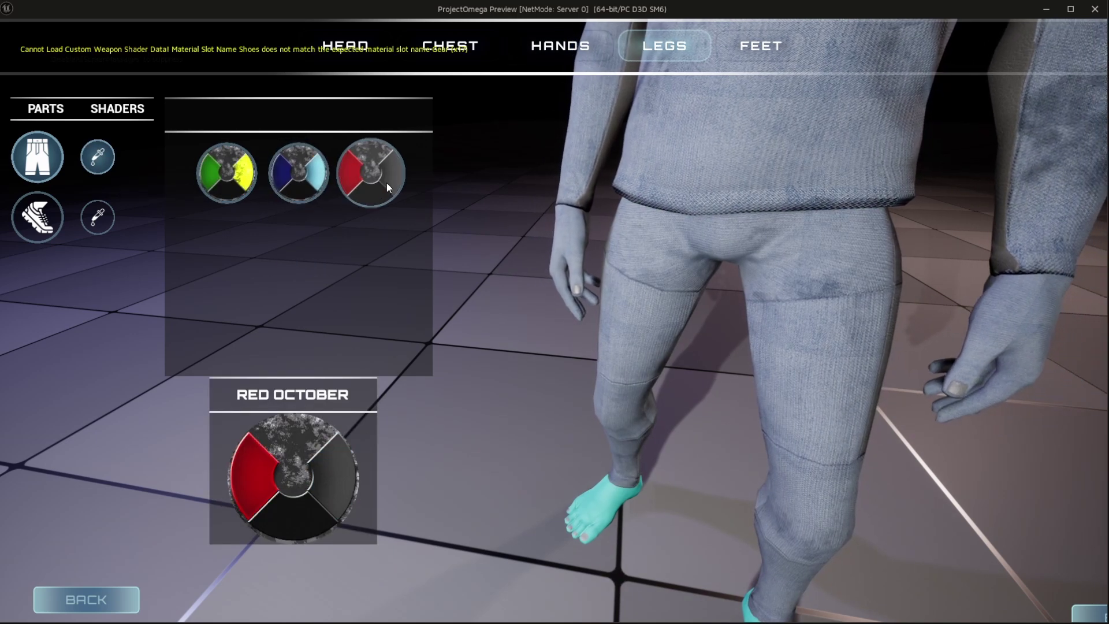
# Equip the Low Top Shoes on the character's feet and apply the Cool Blue shader to them.
pyautogui.click(754, 47)
pyautogui.click(39, 225)
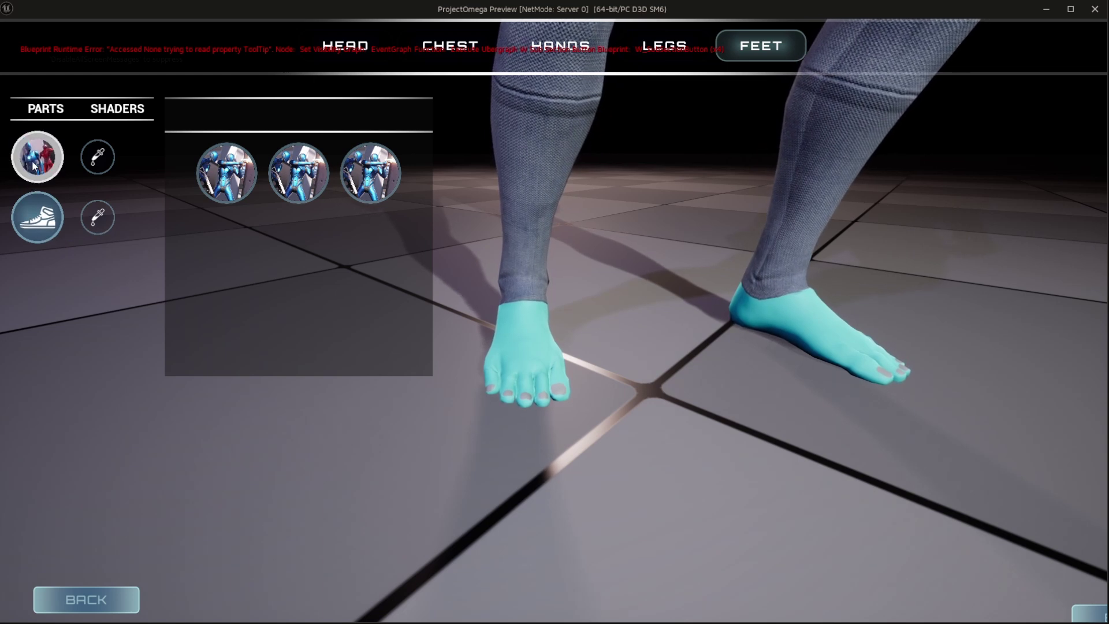
pyautogui.moveTo(167, 209)
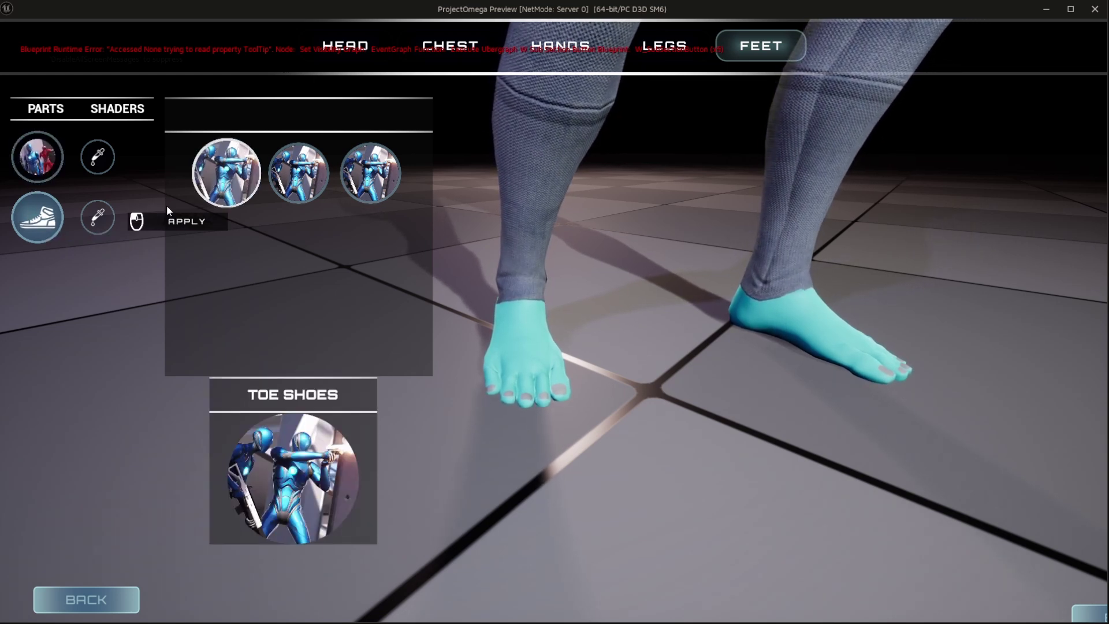
pyautogui.moveTo(379, 181)
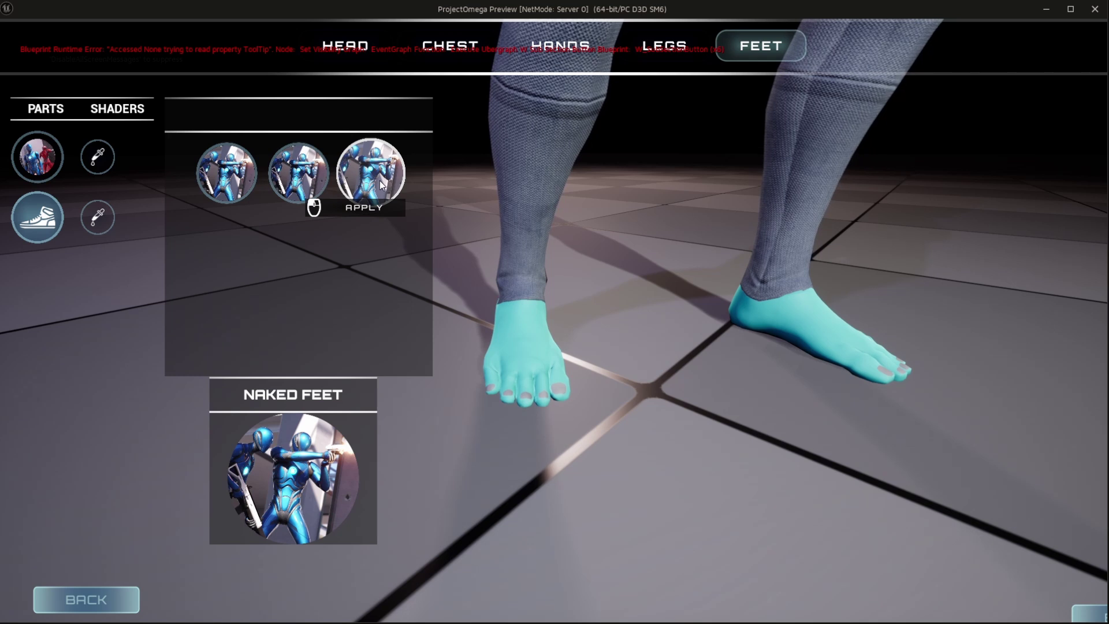
pyautogui.click(315, 183)
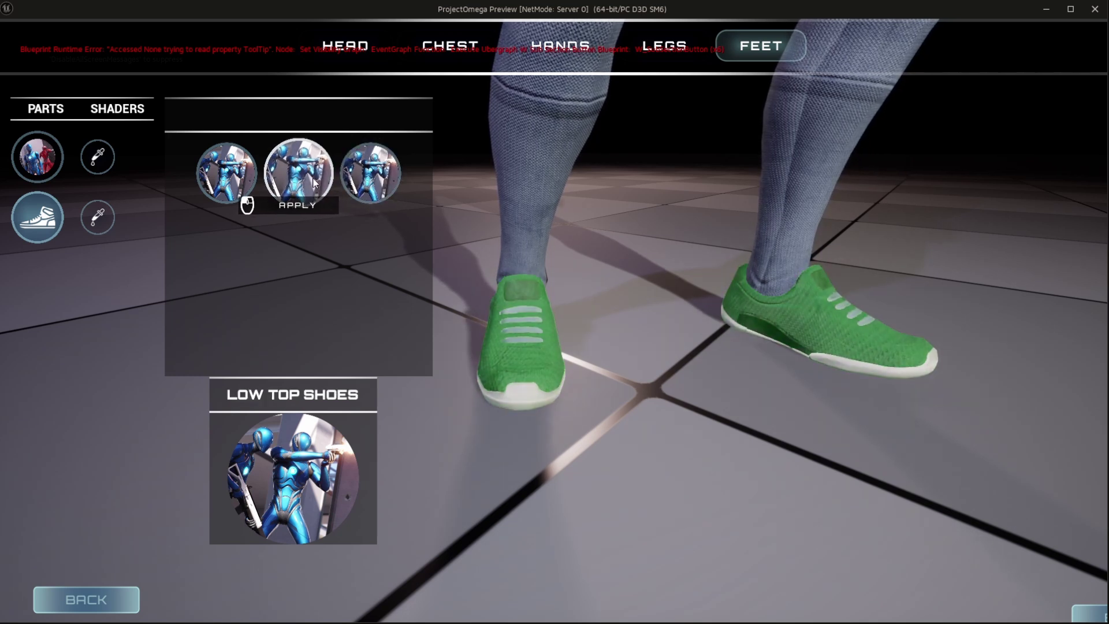
pyautogui.click(93, 219)
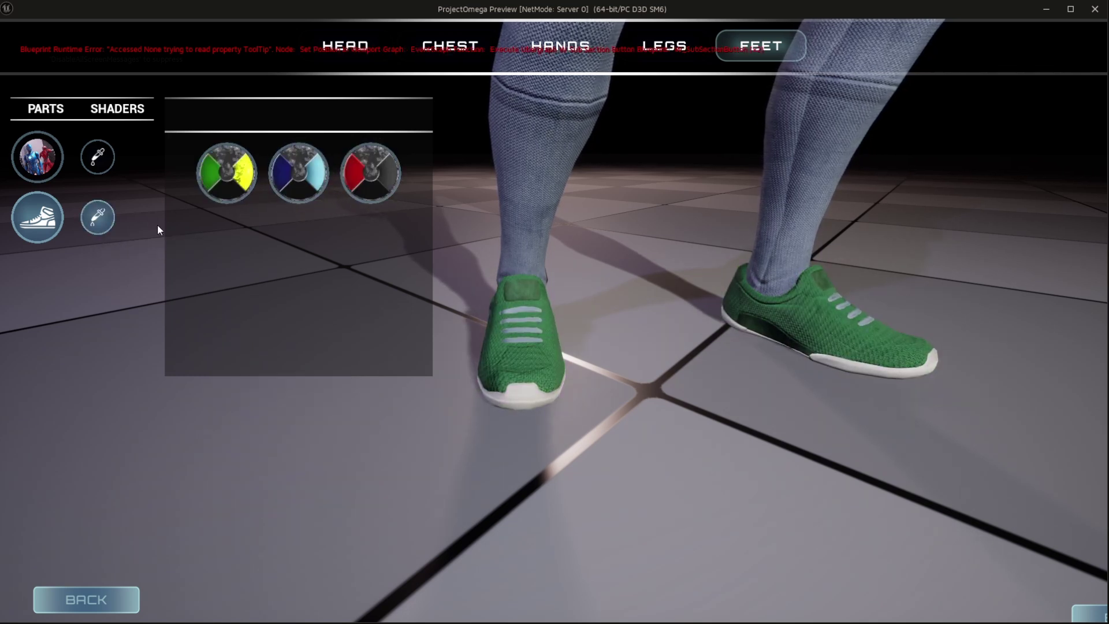
pyautogui.click(298, 185)
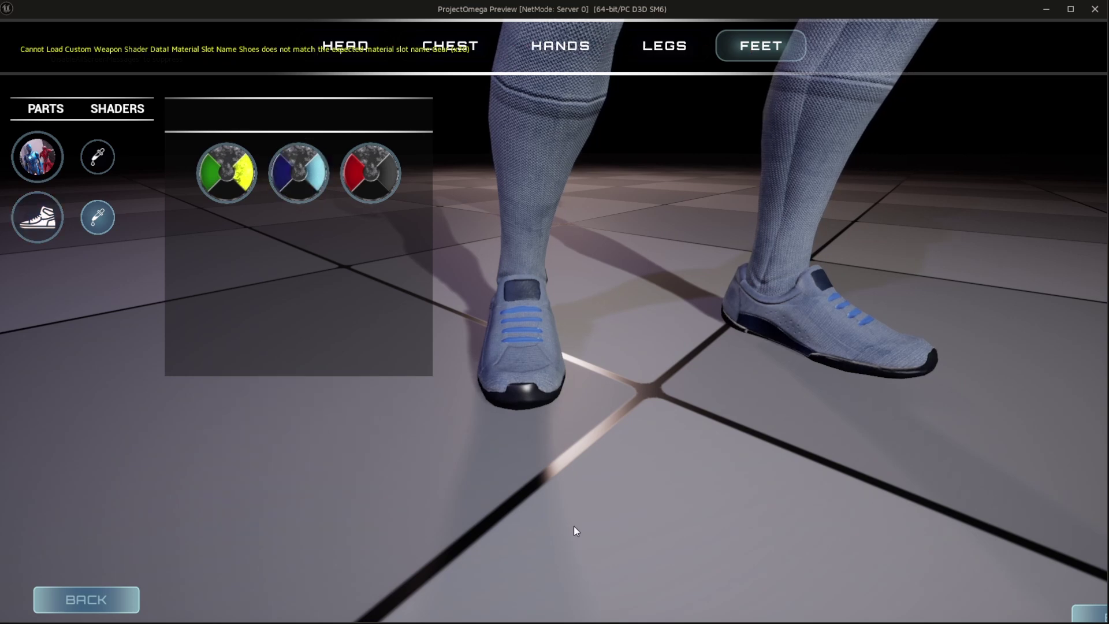
# Leave the part customization screen and start a Practice match with the customized character.
pyautogui.click(121, 595)
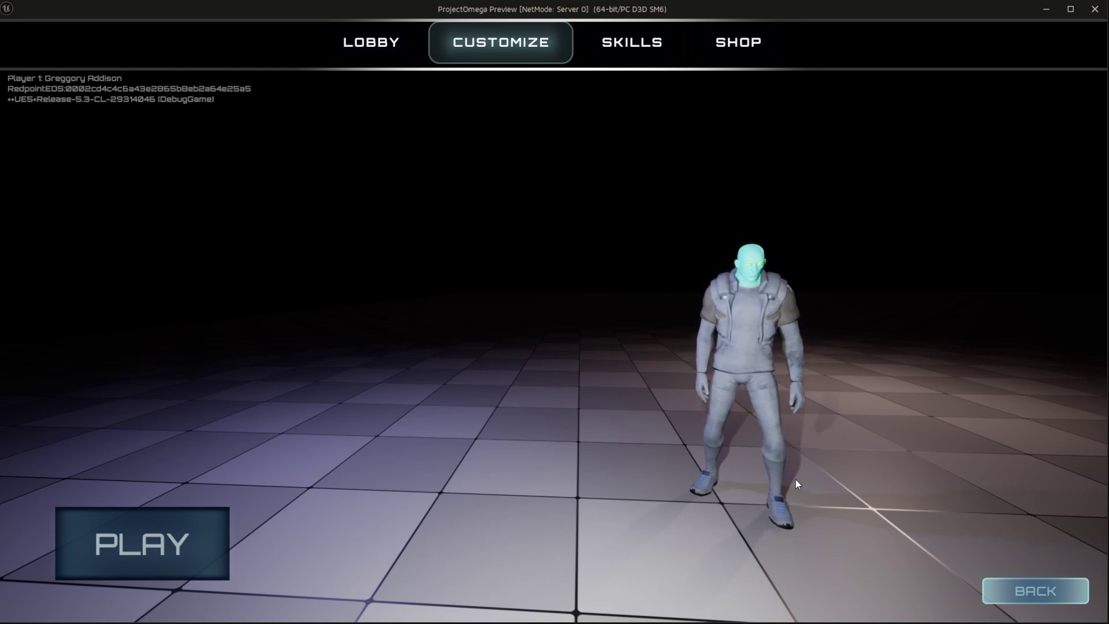
pyautogui.click(149, 533)
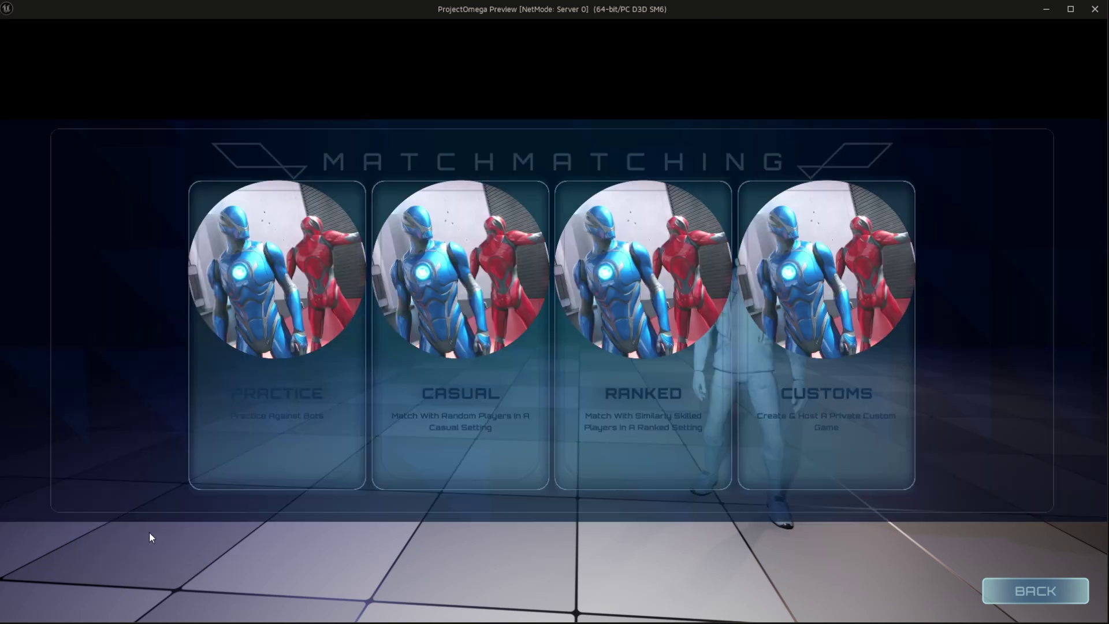
pyautogui.click(276, 436)
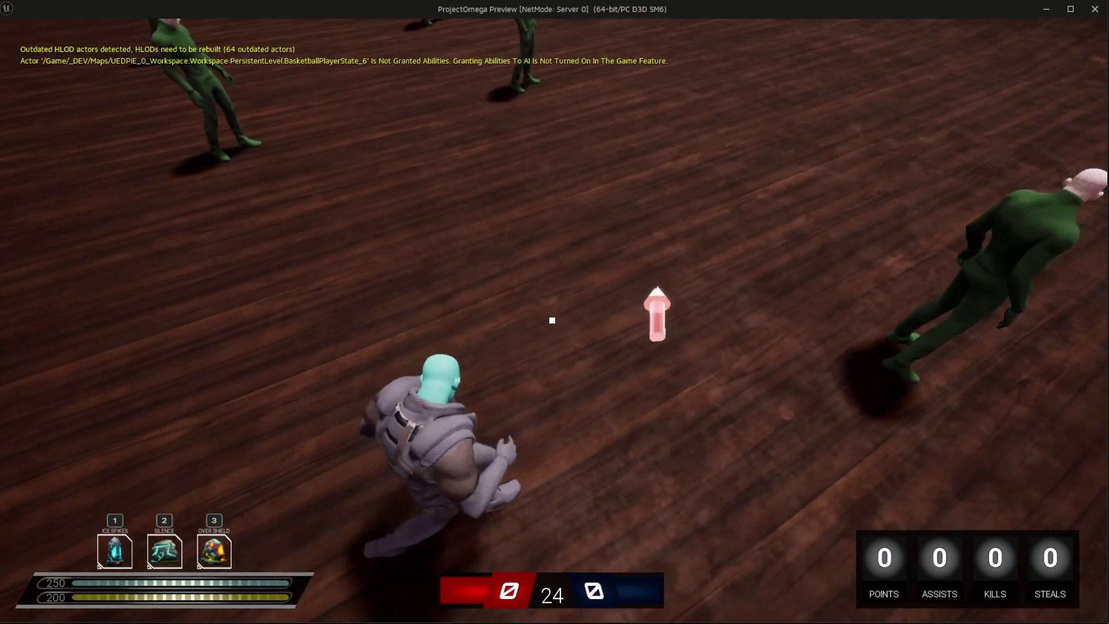
# Run and jump around the basketball court to examine the customized outfit on the character during gameplay.
pyautogui.press('w')
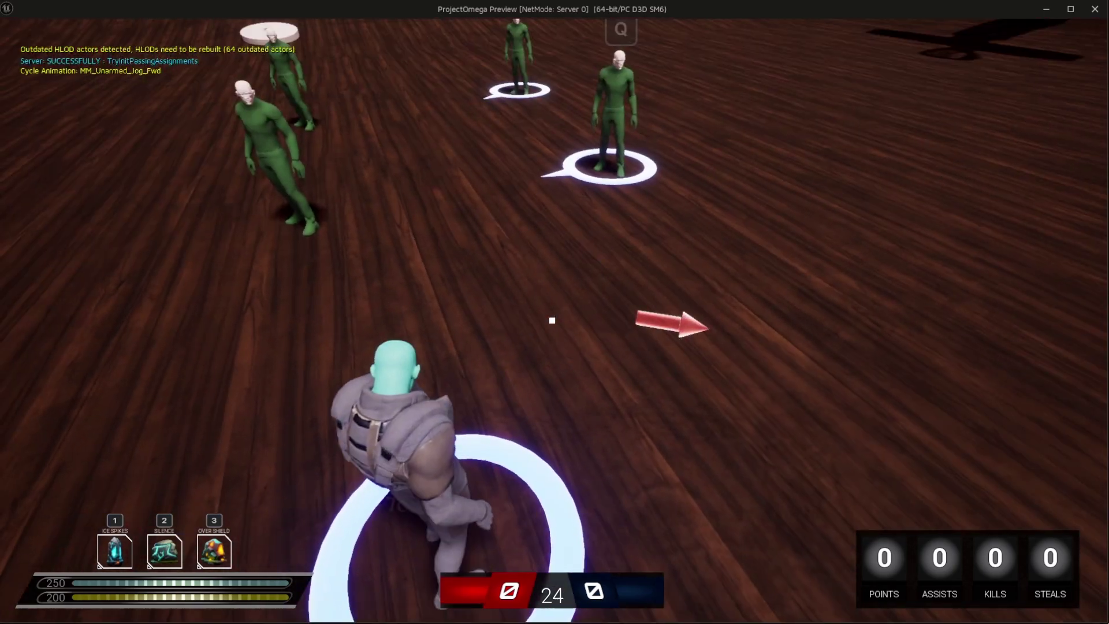
pyautogui.press('w')
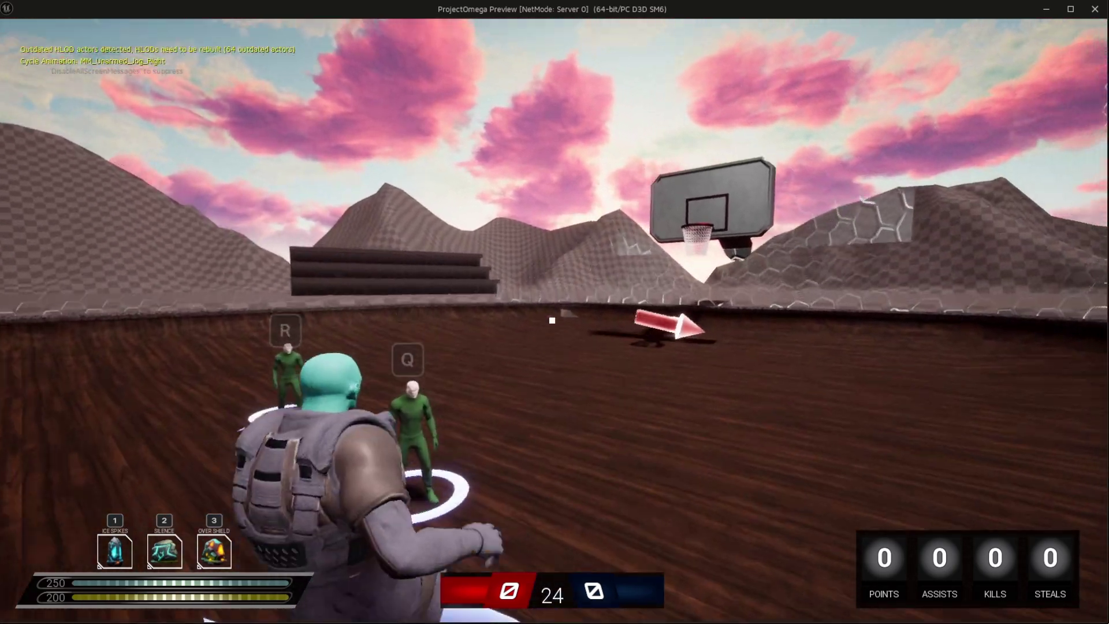
pyautogui.press('space')
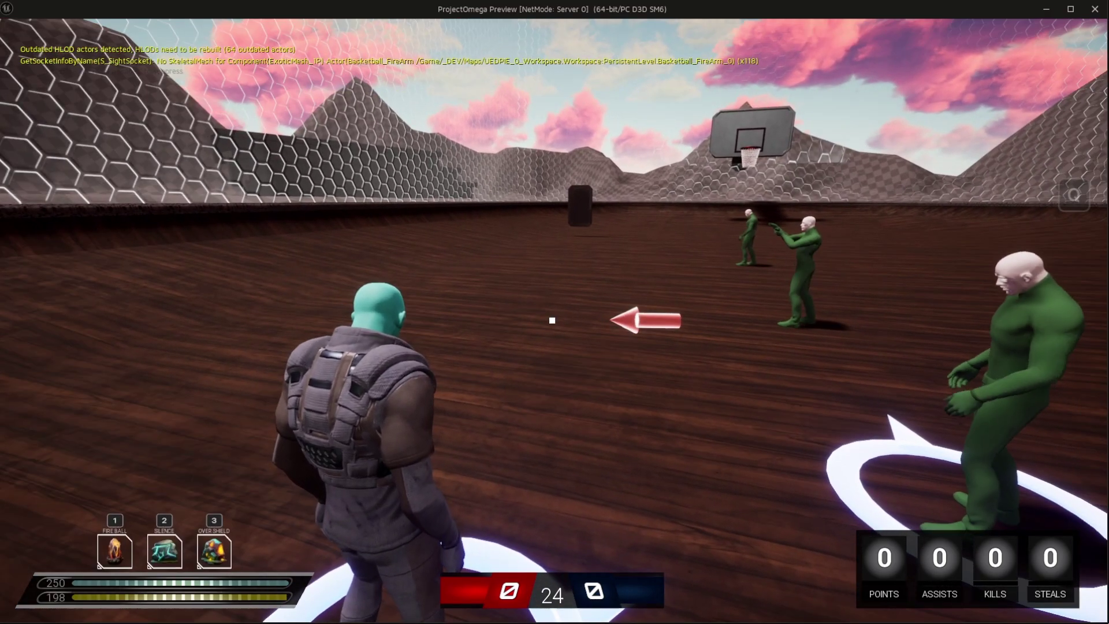
# Leave the game preview for the Unreal Editor and open the Workspace map from the common maps.
pyautogui.hotkey('alt', 'Tab')
pyautogui.hotkey('alt', 'Tab')
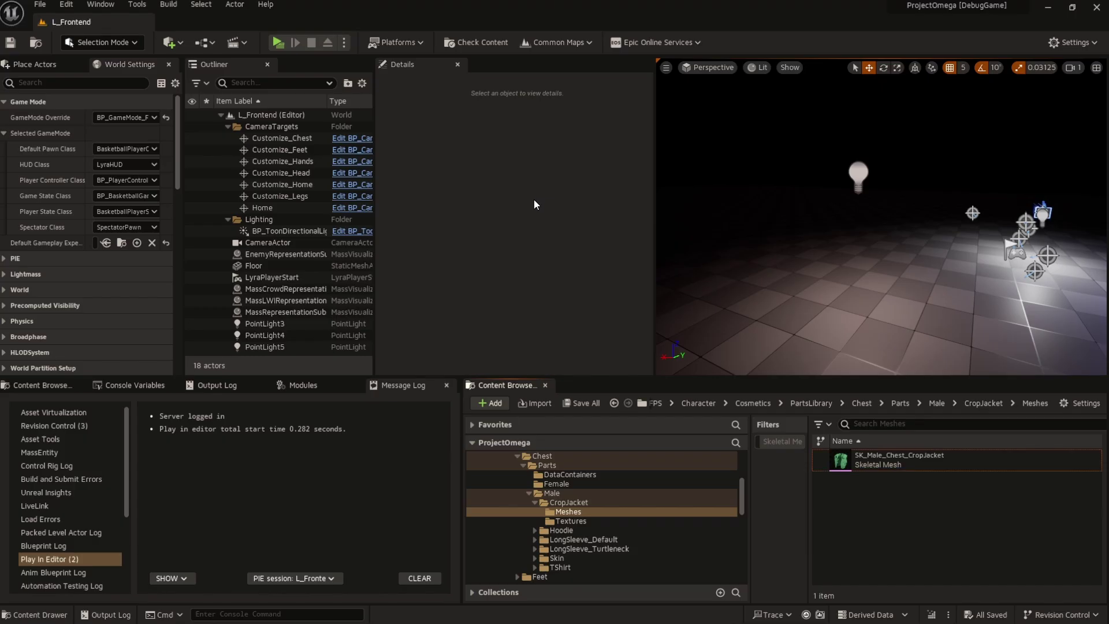
pyautogui.click(555, 42)
pyautogui.click(569, 68)
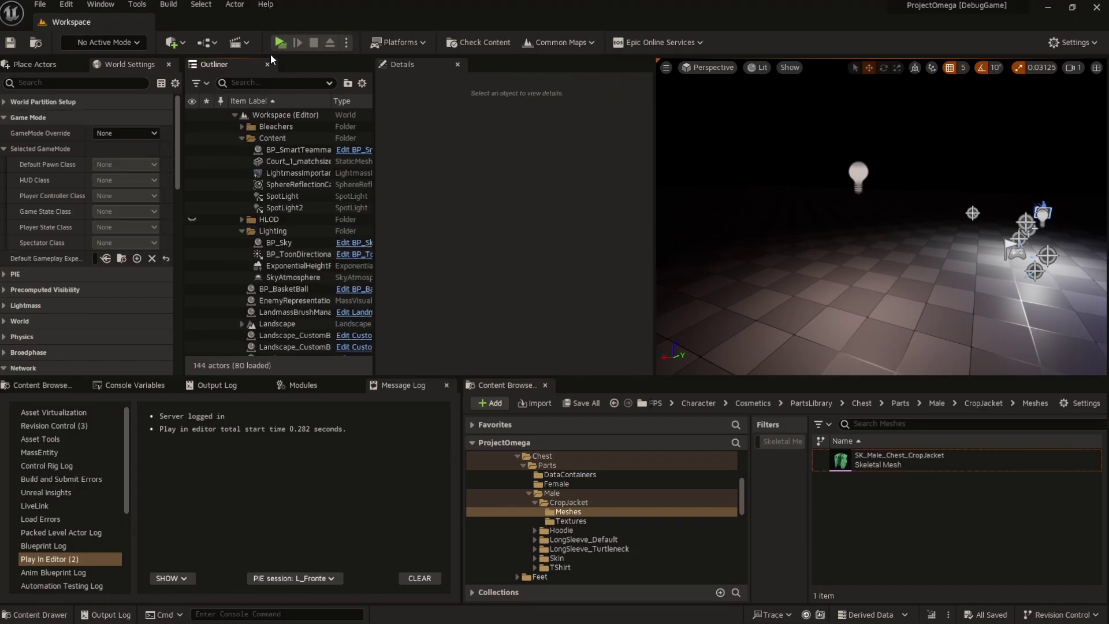
# Set the play session's net mode to Play As Client.
pyautogui.click(344, 43)
pyautogui.moveTo(404, 282)
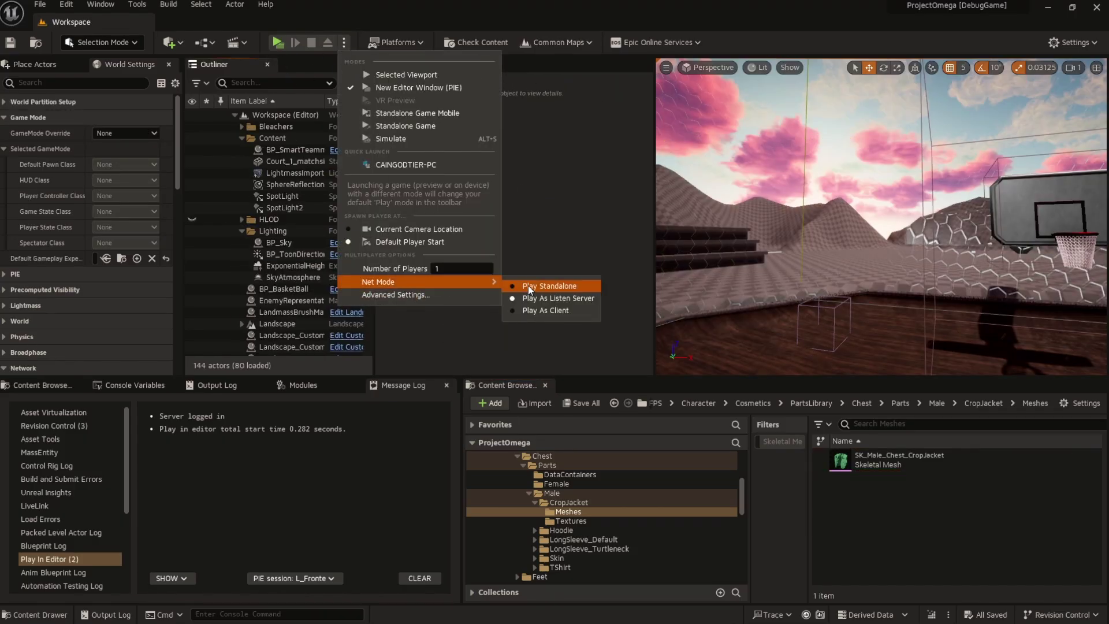
pyautogui.click(545, 309)
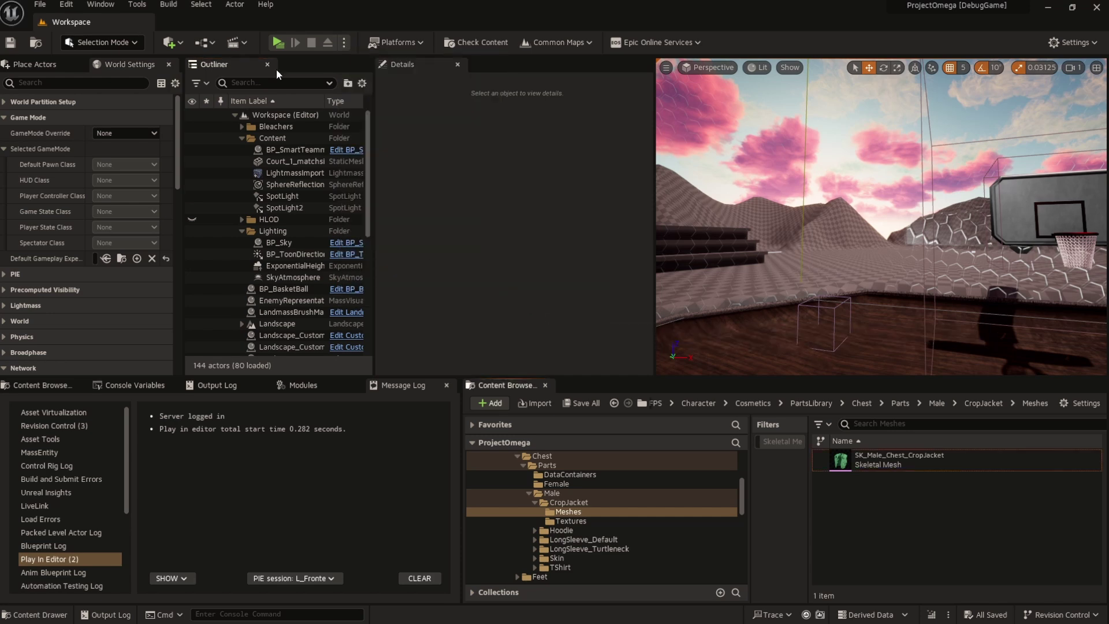
# Launch the multi-client play session and walk Client 1's character around the second client's character to examine the outfits.
pyautogui.click(278, 42)
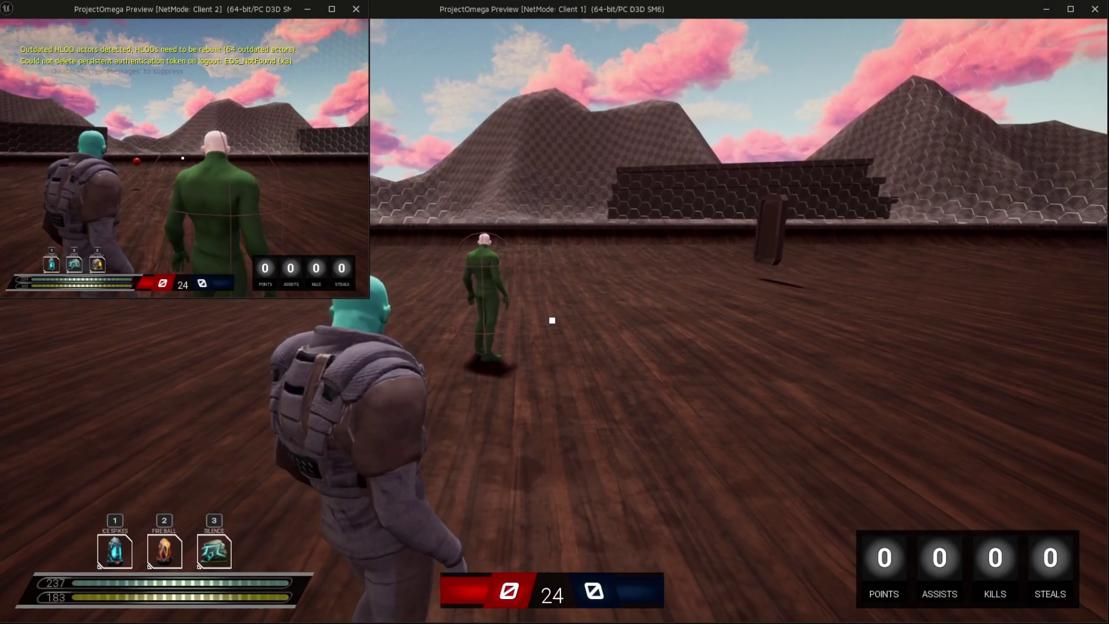
pyautogui.press('w')
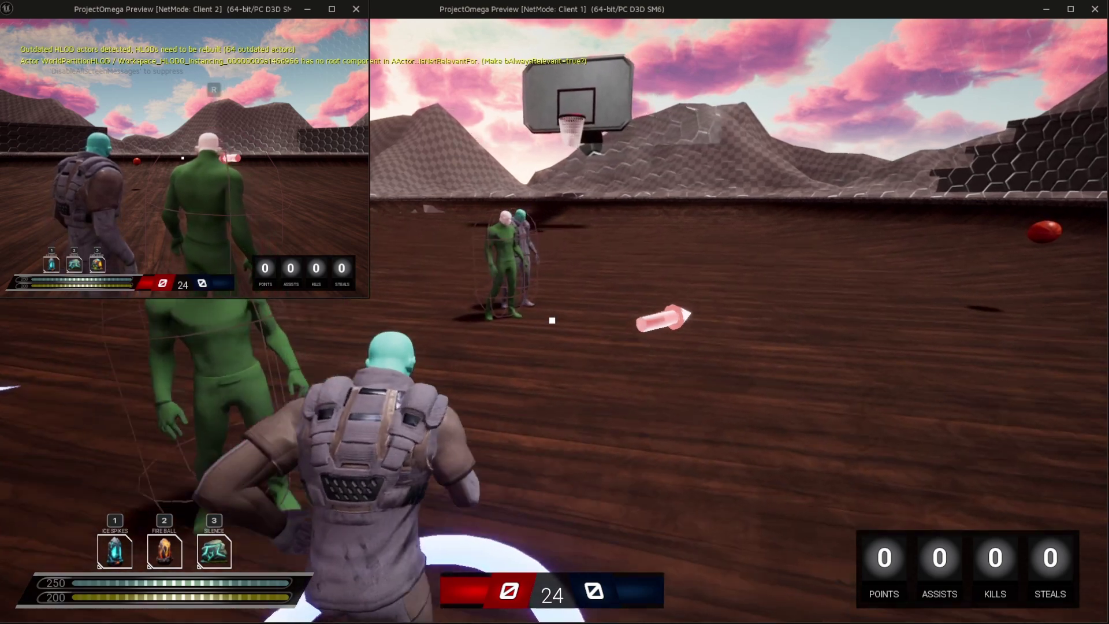
pyautogui.press('d')
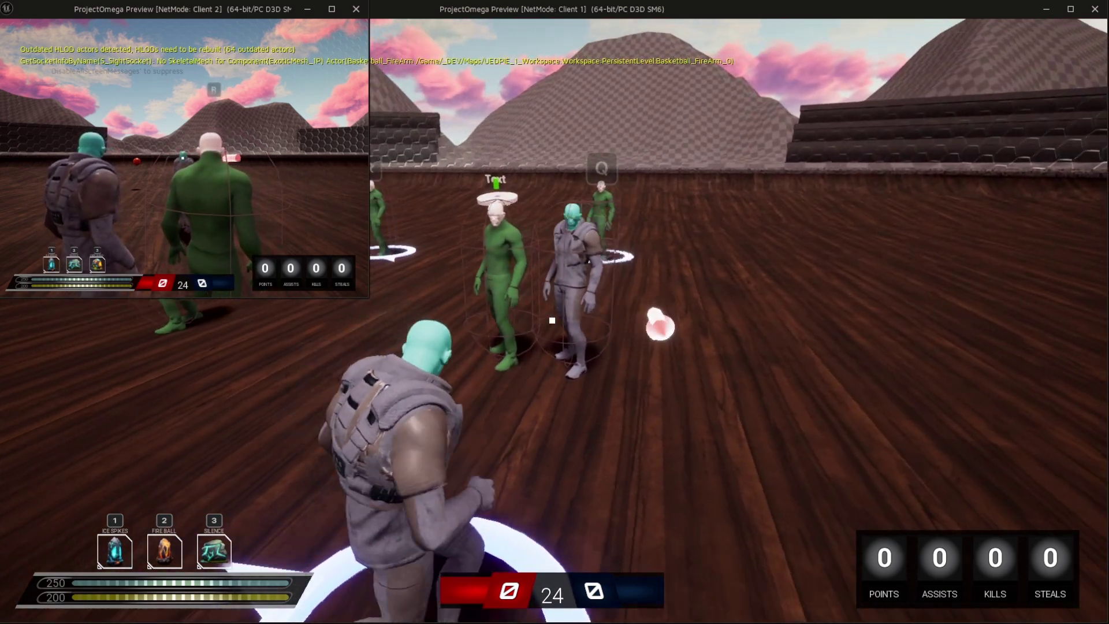
pyautogui.press('w')
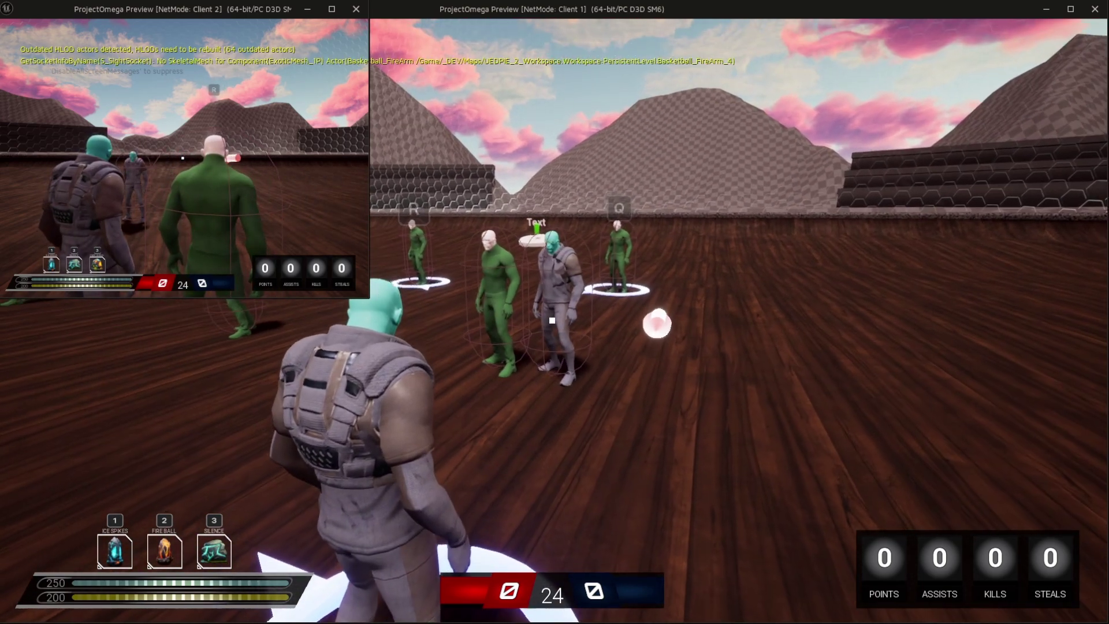
pyautogui.press('a')
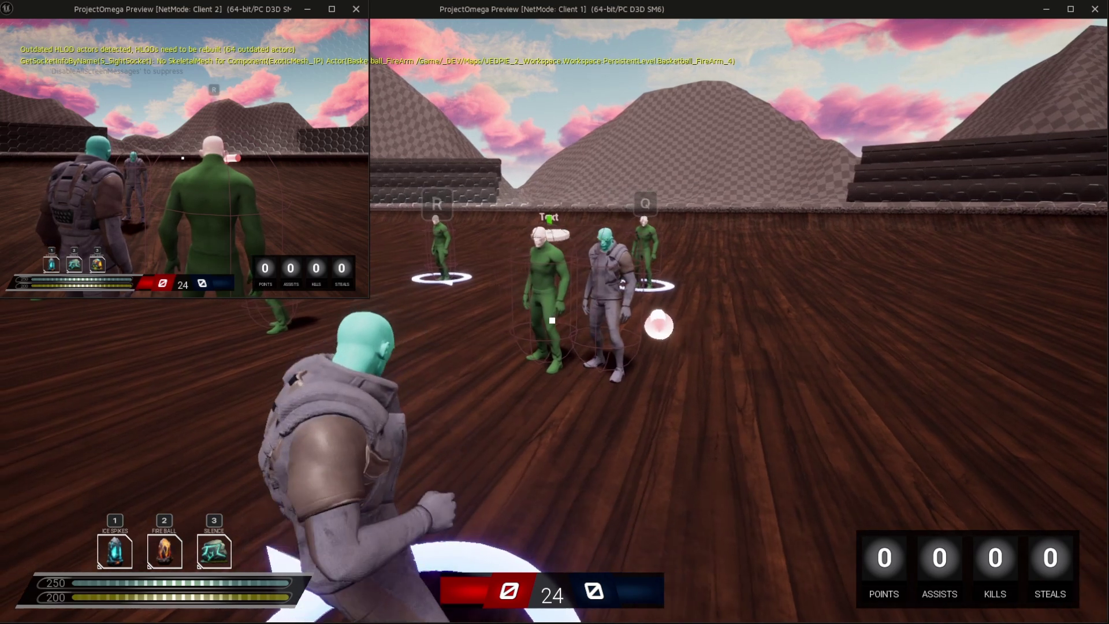
pyautogui.press('w')
pyautogui.press('d')
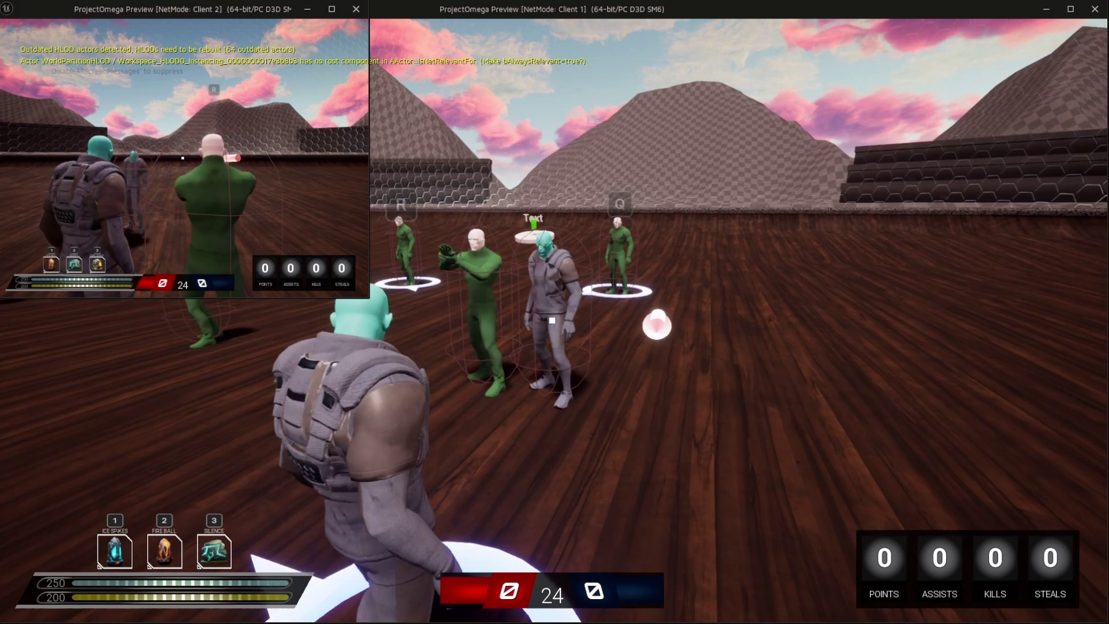
pyautogui.press('d')
pyautogui.press('w')
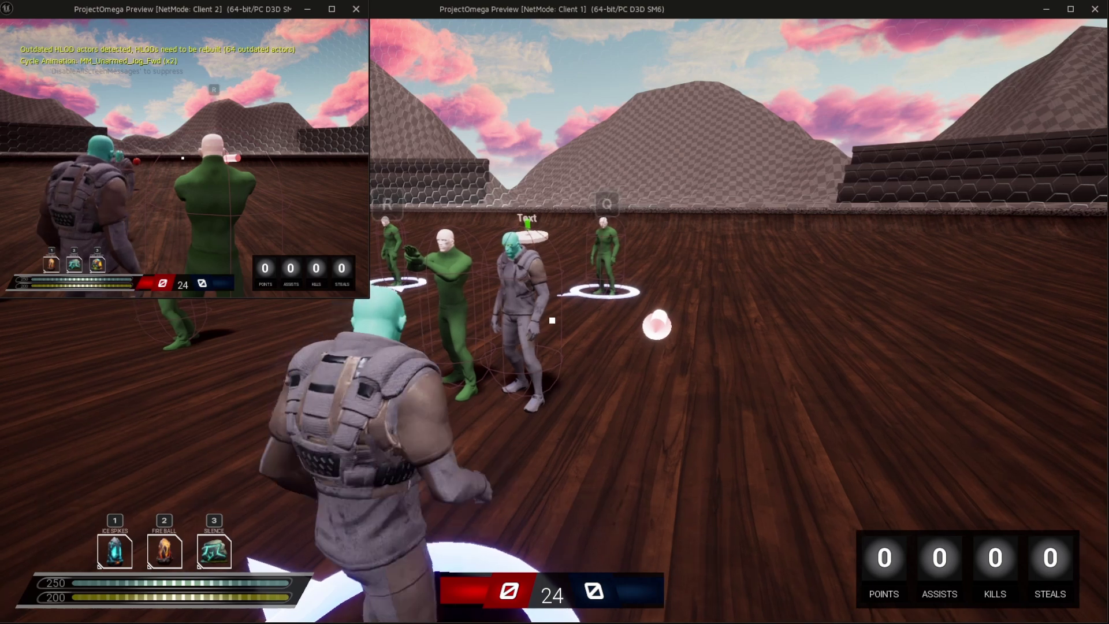
pyautogui.press('w')
# Crouch repeatedly and jump beside the other client's character to check the outfit's movement in both client windows.
pyautogui.press('c')
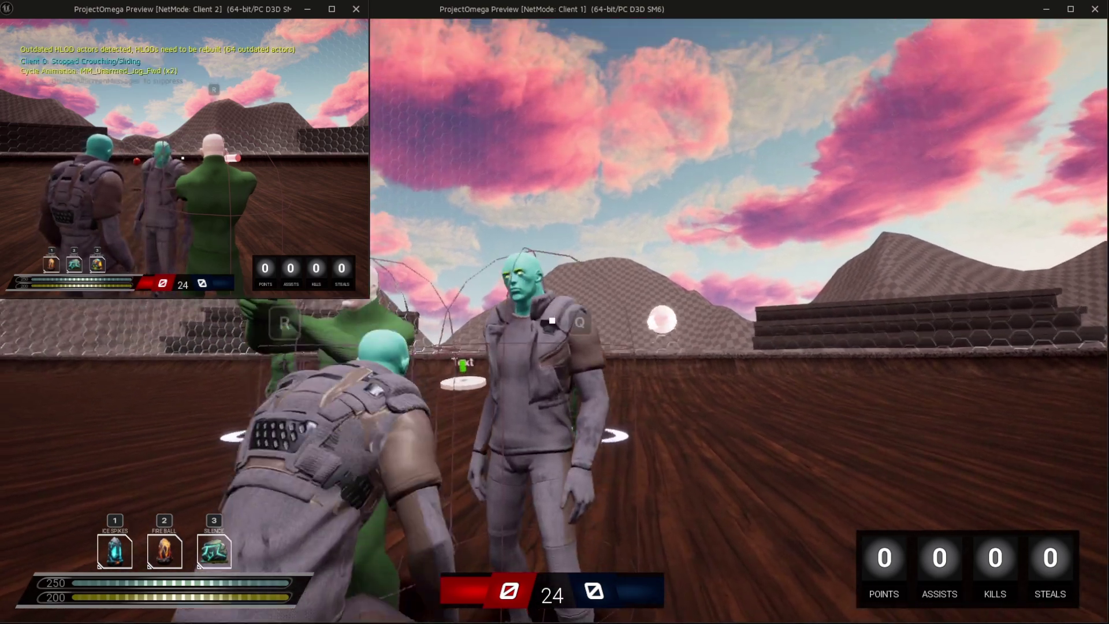
pyautogui.press('s')
pyautogui.press('c')
pyautogui.press('c')
pyautogui.press('c')
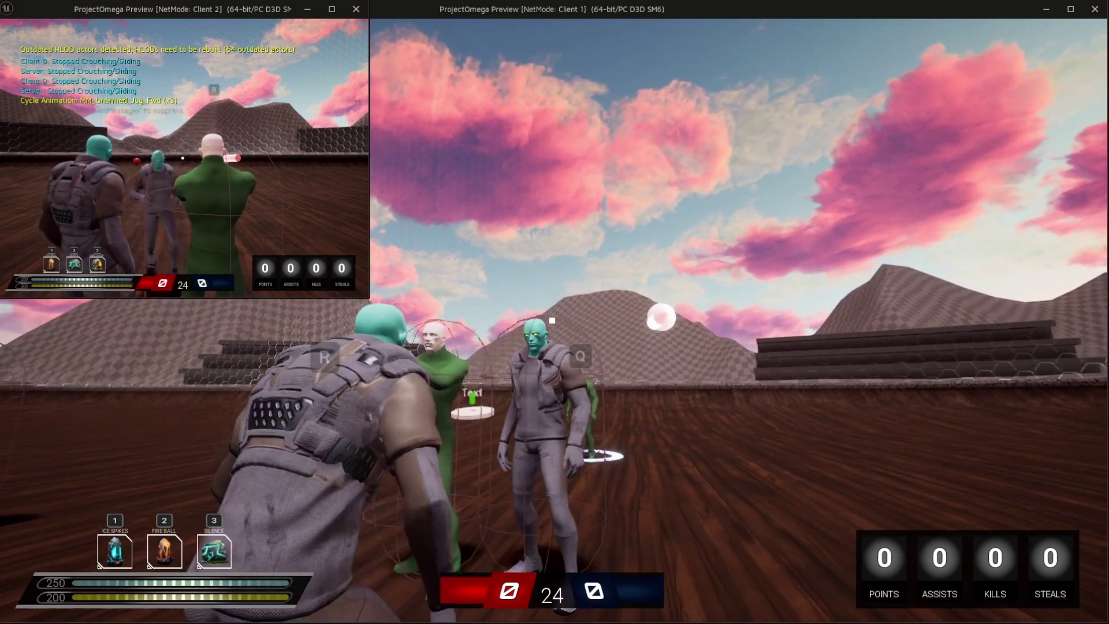
pyautogui.press('c')
pyautogui.press('c')
pyautogui.press('space')
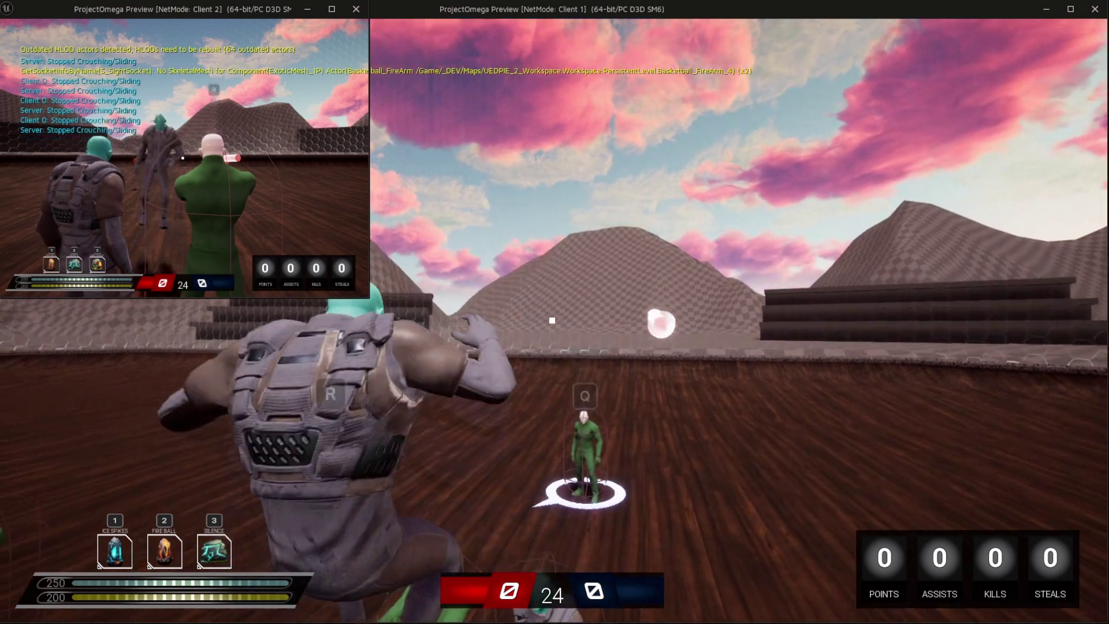
pyautogui.press('a')
pyautogui.press('d')
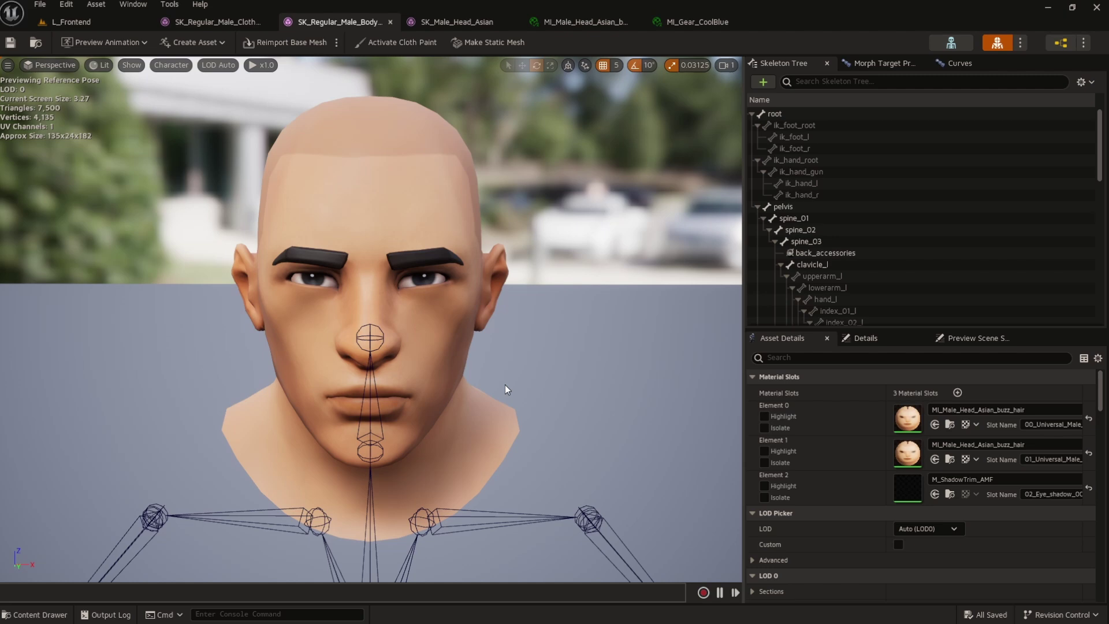
# Switch to Houdini and inspect the OUTPUT_GEO node in the Export Parts As BGEO group of the Final_Geo_Male network.
pyautogui.hotkey('alt', 'Tab')
pyautogui.hotkey('alt', 'Tab')
pyautogui.hotkey('alt', 'Tab')
pyautogui.hotkey('alt', 'Tab')
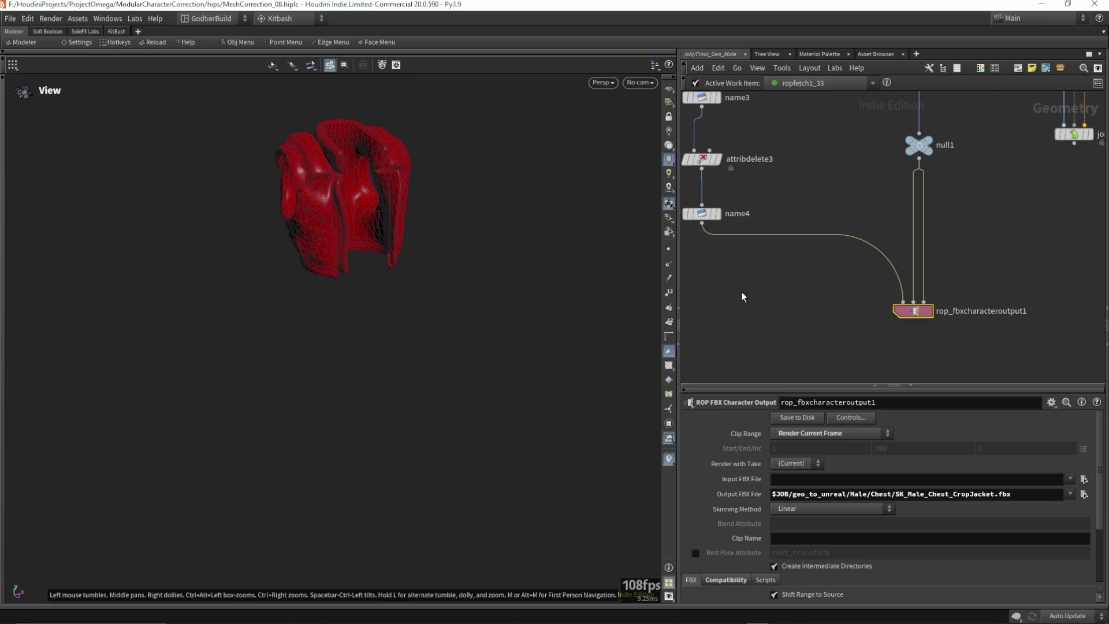
pyautogui.scroll(-8, 748, 296)
pyautogui.moveTo(731, 292); pyautogui.dragTo(891, 306, button='middle')
pyautogui.moveTo(707, 323)
pyautogui.mouseDown(button='middle')
pyautogui.moveTo(884, 279)
pyautogui.moveTo(782, 230)
pyautogui.moveTo(745, 231)
pyautogui.mouseUp(button='middle')
pyautogui.scroll(5, 831, 283)
pyautogui.scroll(2, 775, 193)
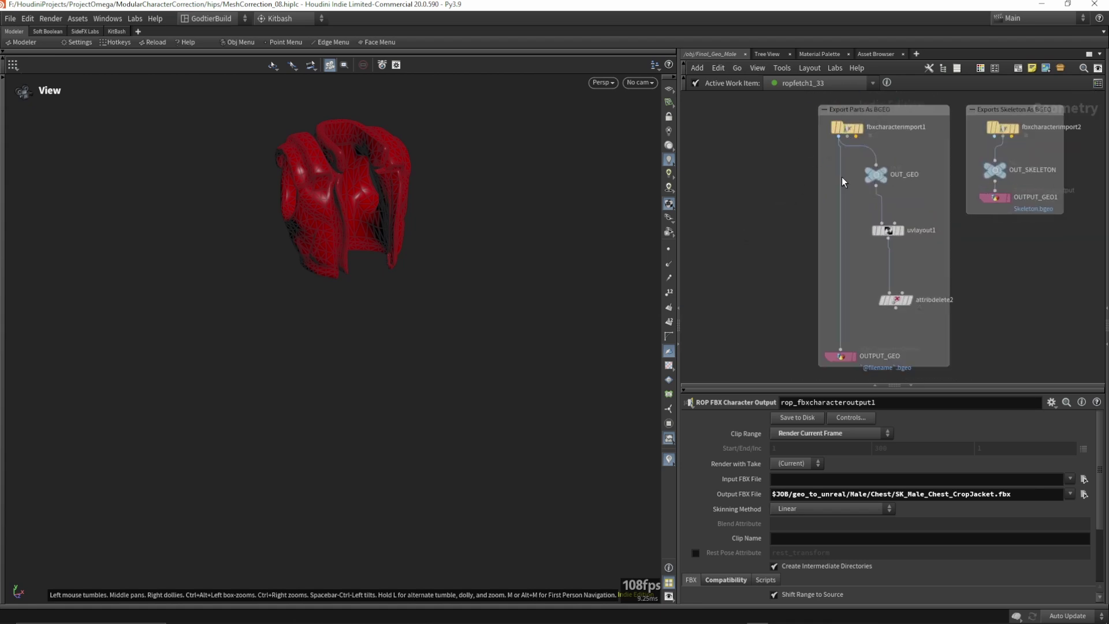
pyautogui.moveTo(827, 354); pyautogui.dragTo(824, 327)
pyautogui.scroll(-3, 712, 348)
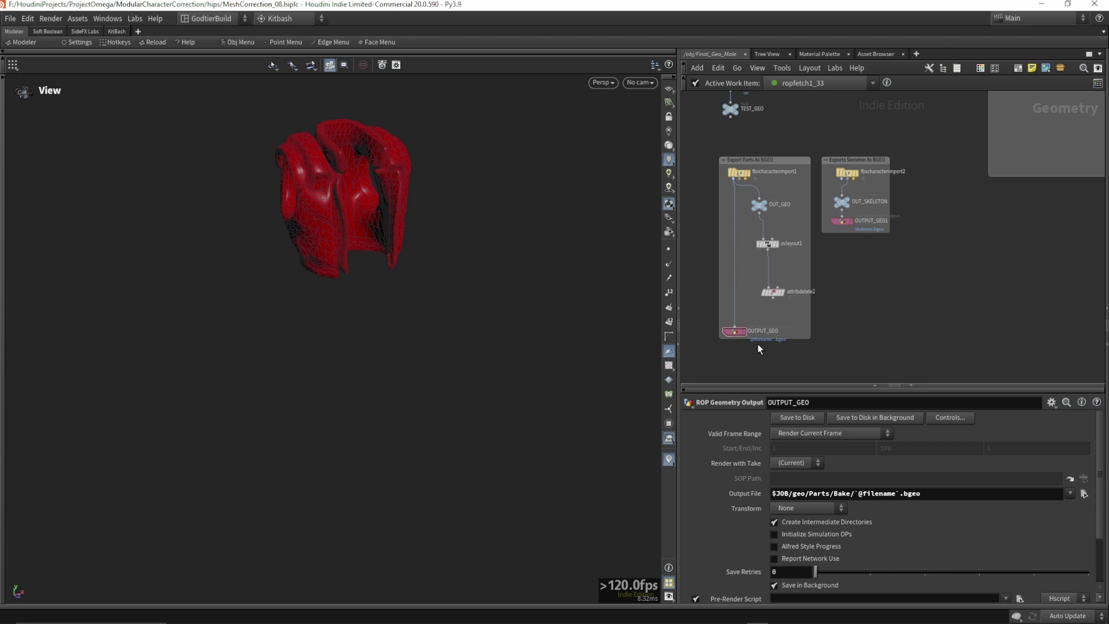
# Open the Working_Male network and inspect the uvedit2 node in the head's UV layout chain.
pyautogui.press('2')
pyautogui.scroll(5, 713, 239)
pyautogui.moveTo(742, 142); pyautogui.dragTo(749, 196, button='middle')
pyautogui.scroll(4, 749, 196)
pyautogui.scroll(-2, 869, 185)
pyautogui.moveTo(793, 373); pyautogui.dragTo(783, 284, button='middle')
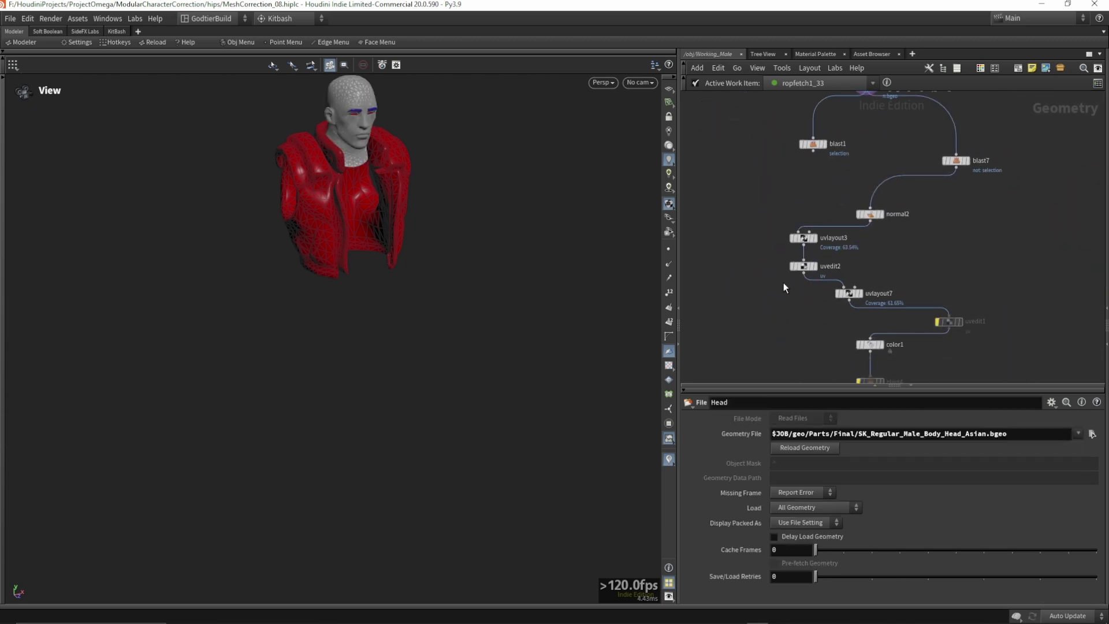
pyautogui.moveTo(822, 240); pyautogui.dragTo(809, 267)
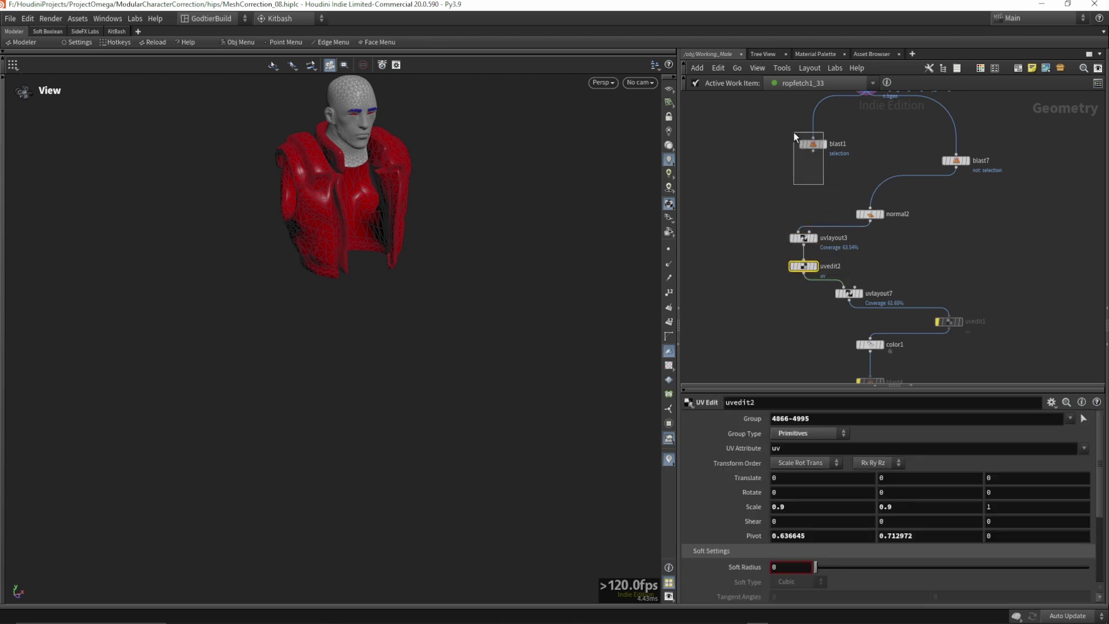
# Inspect the settings of the blast1, color1 and rop_geometry1 nodes in the head's processing chain.
pyautogui.moveTo(793, 133); pyautogui.dragTo(794, 133)
pyautogui.moveTo(832, 292); pyautogui.dragTo(789, 208, button='middle')
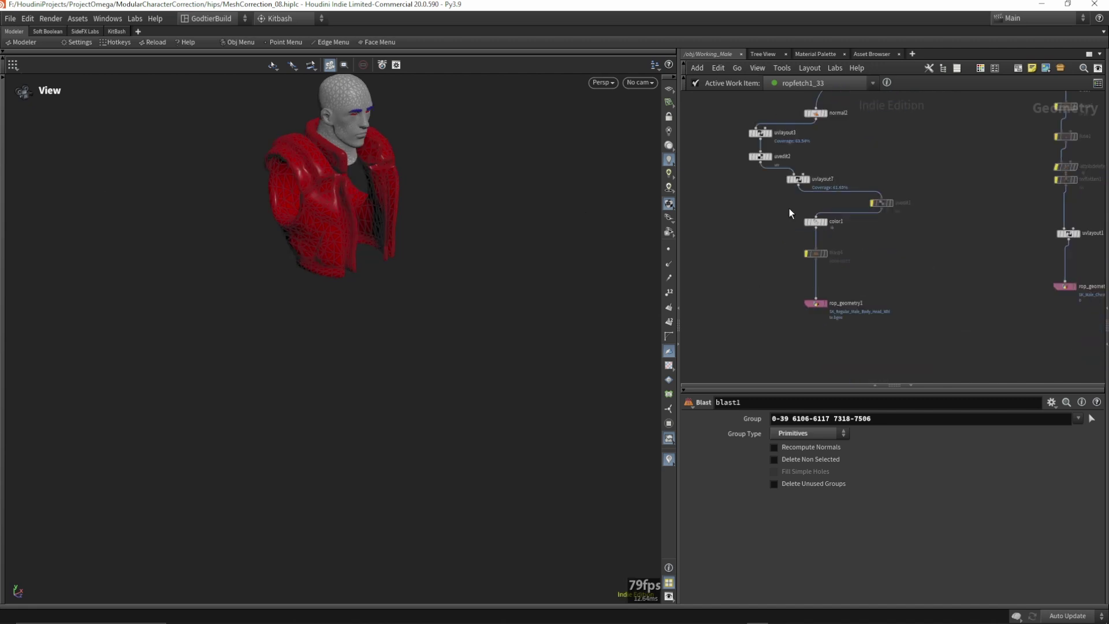
pyautogui.moveTo(788, 211); pyautogui.dragTo(860, 231)
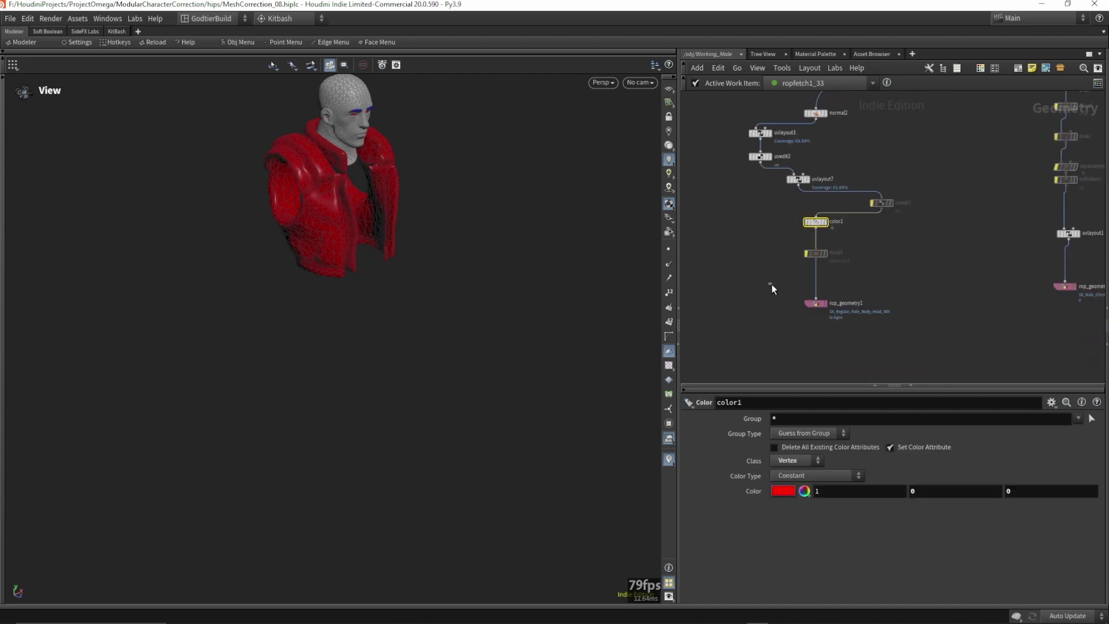
pyautogui.moveTo(771, 285); pyautogui.dragTo(899, 339)
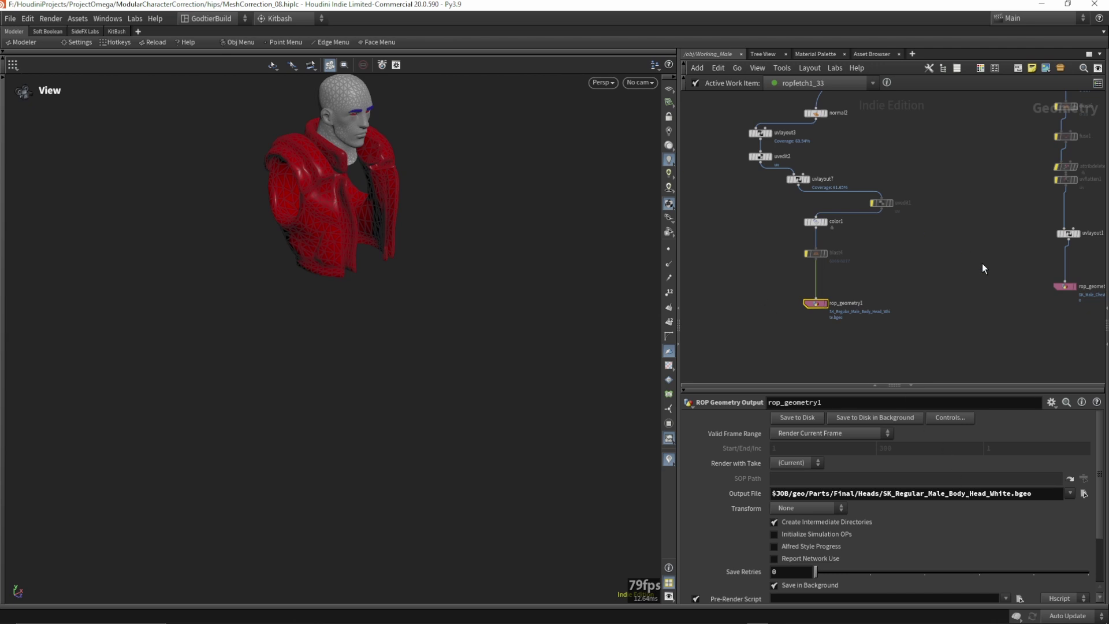
# Return to the Final_Geo_Male network and compare the source files of filemerge2 and filemerge3 in the normal-baking group.
pyautogui.press('1')
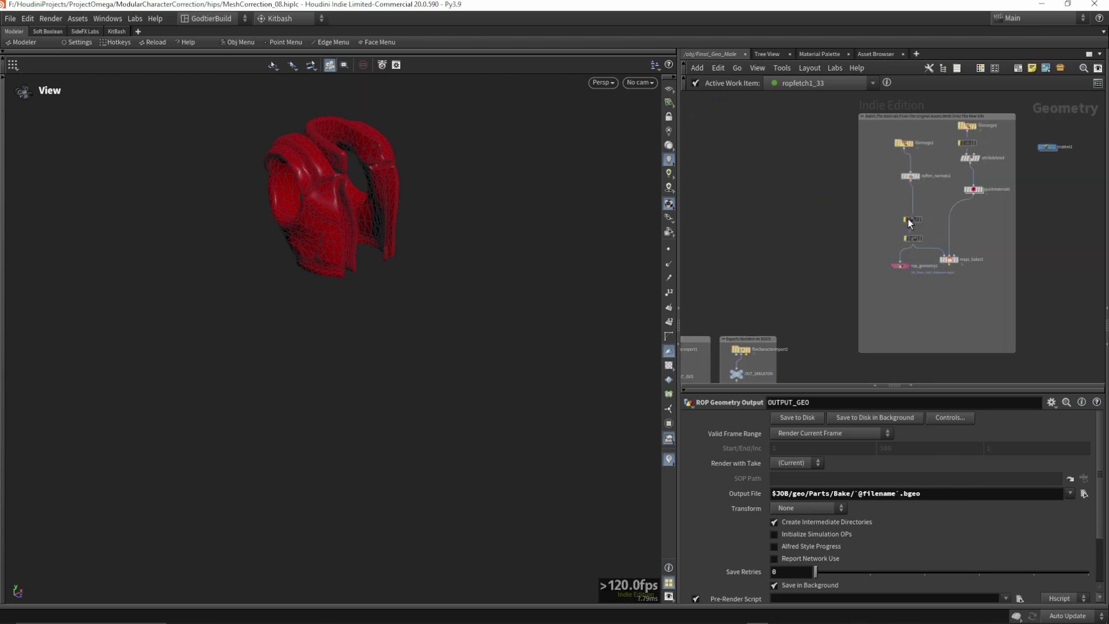
pyautogui.click(903, 131)
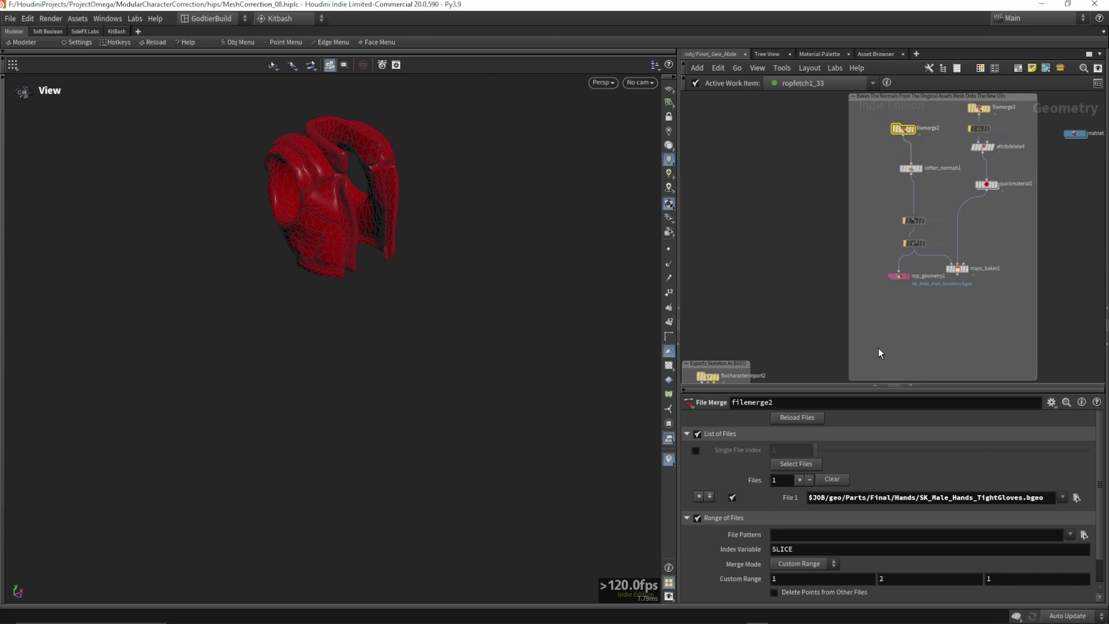
pyautogui.click(981, 109)
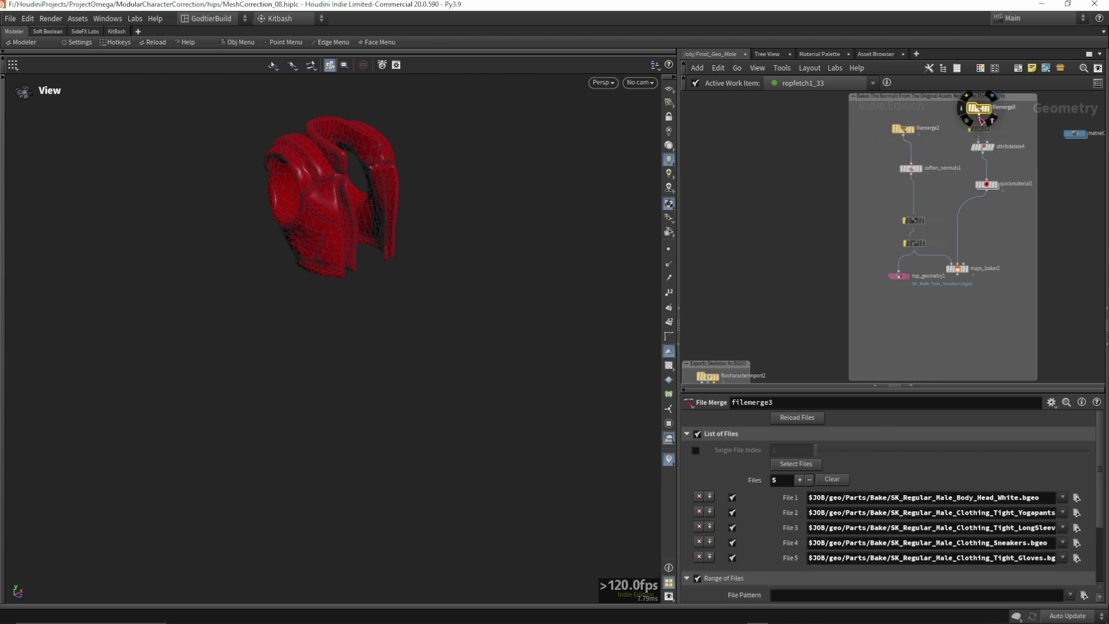
pyautogui.click(903, 130)
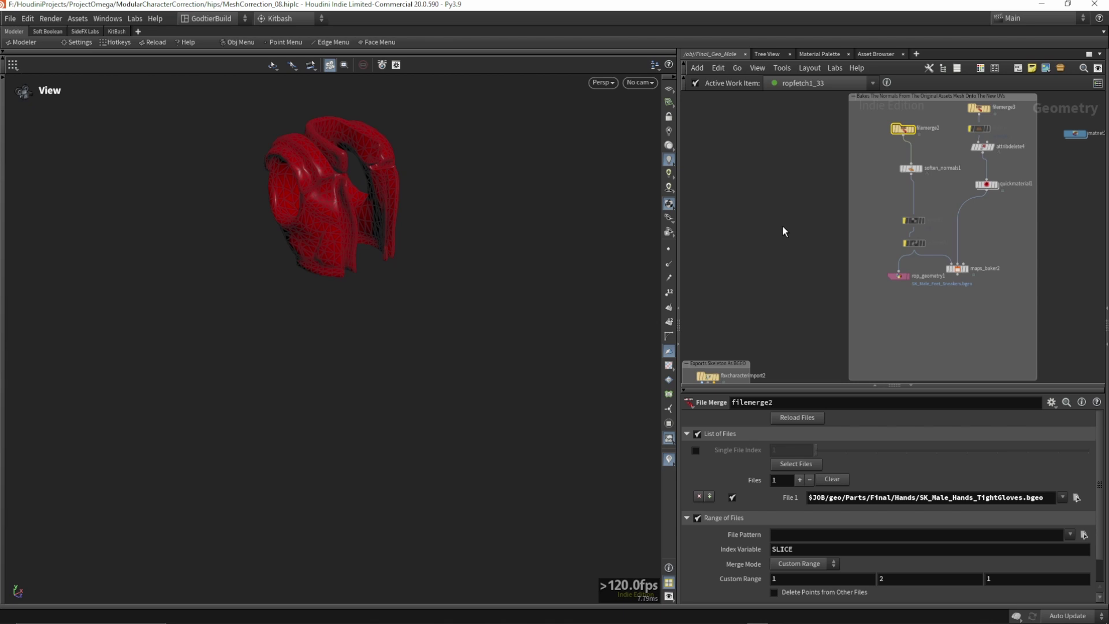
# Examine the bake options of the maps_baker2 node, including the normal map transfer.
pyautogui.scroll(5, 981, 304)
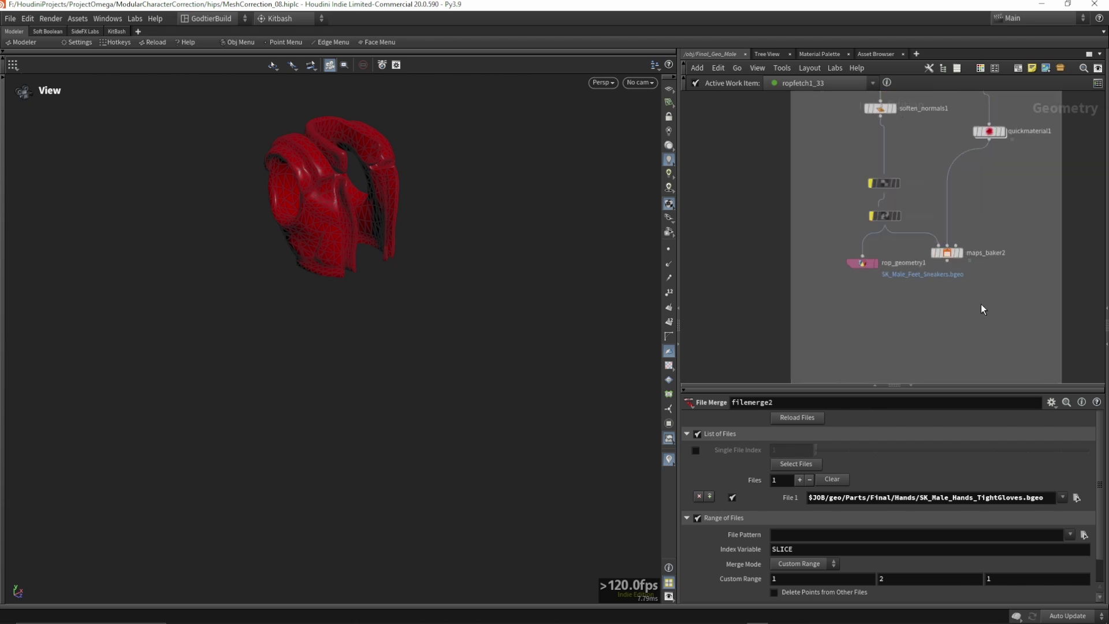
pyautogui.click(931, 231)
pyautogui.scroll(-5, 757, 551)
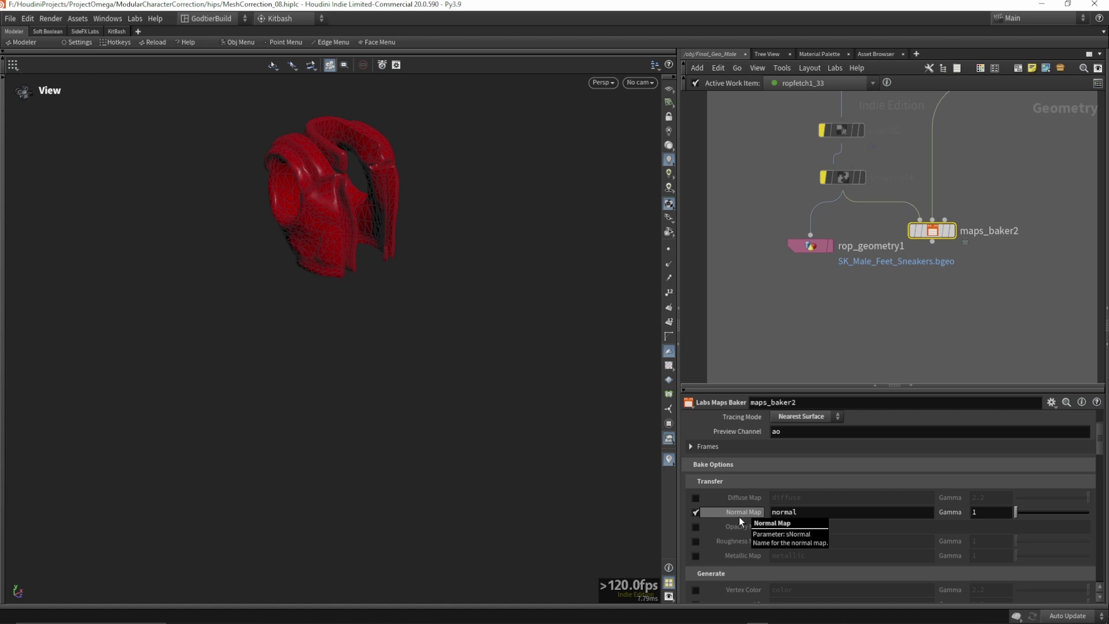
# Inspect the Merge_Meshes node's file list at the start of the final export chain.
pyautogui.scroll(-6, 848, 222)
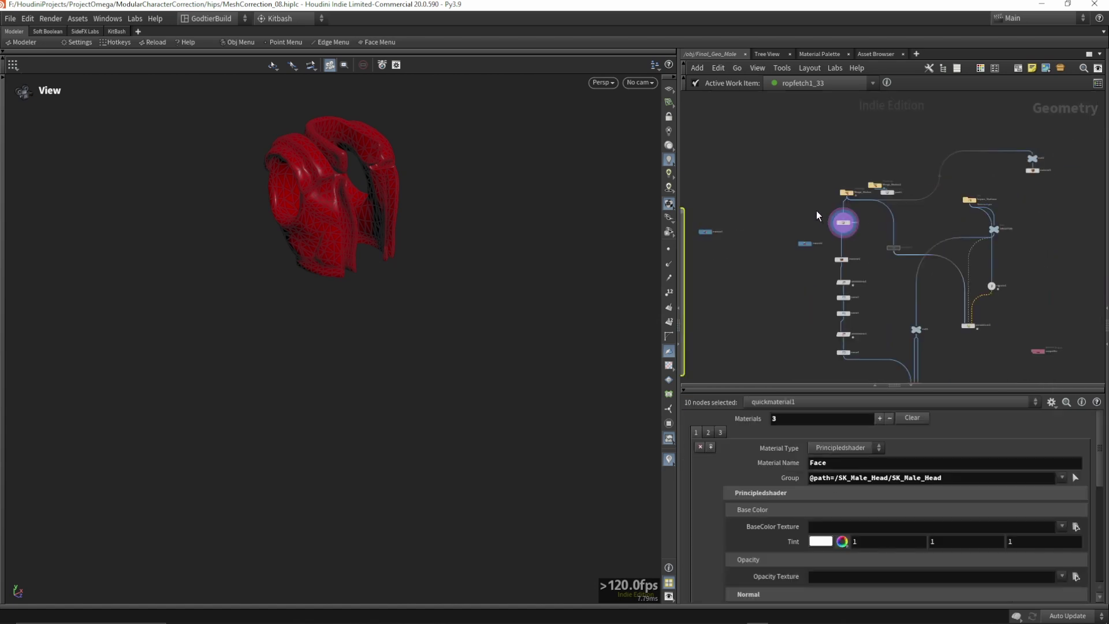
pyautogui.scroll(3, 856, 220)
pyautogui.click(853, 183)
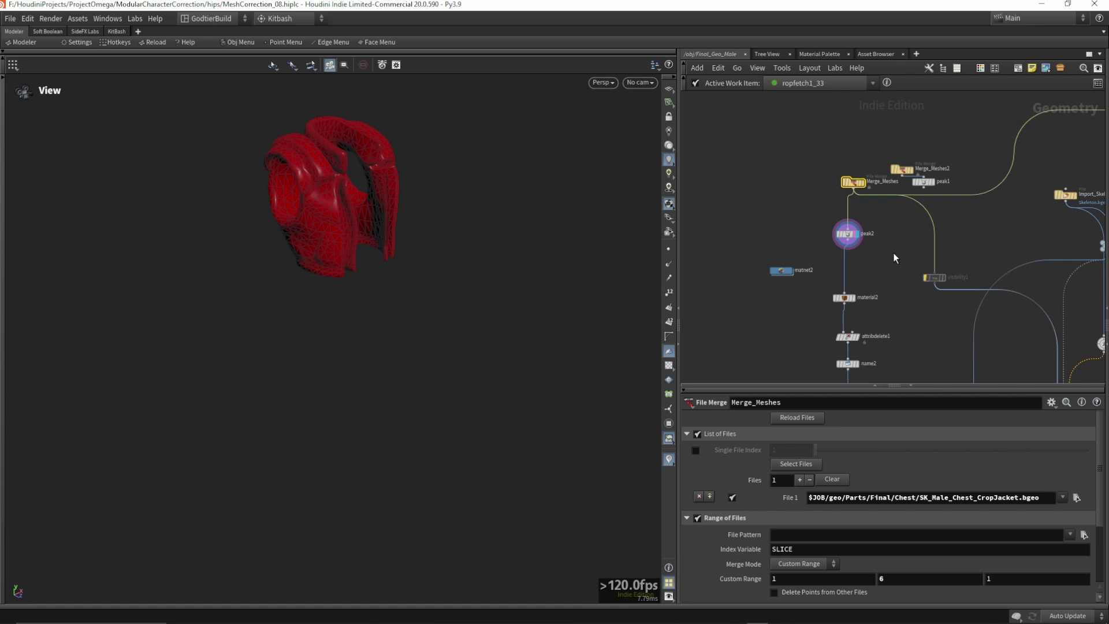
pyautogui.scroll(-2, 896, 264)
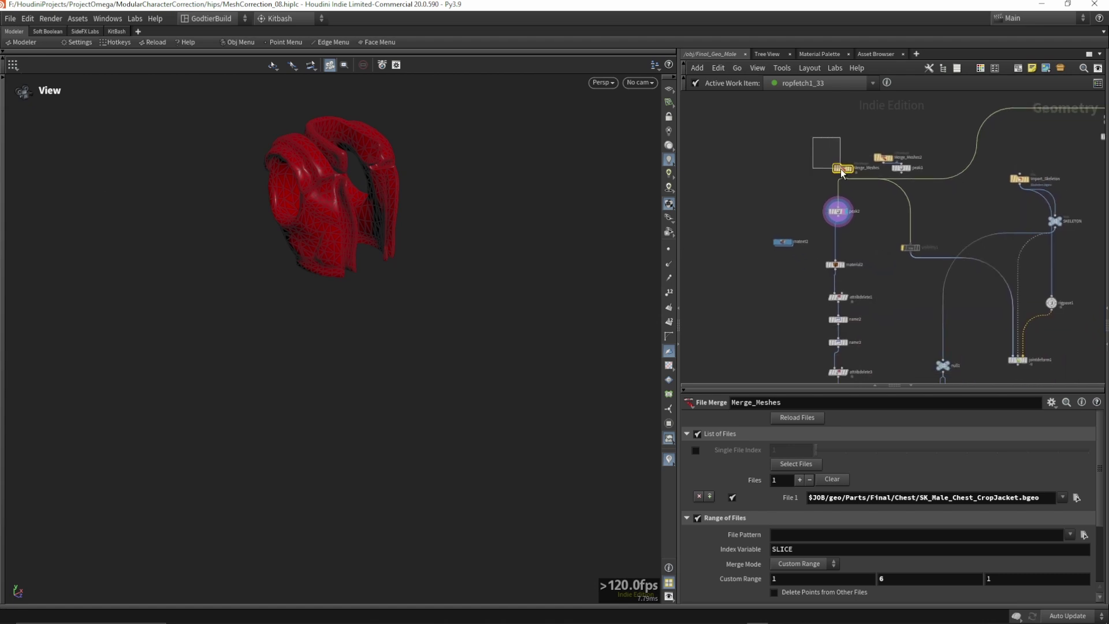
pyautogui.scroll(-1, 889, 191)
# Inspect the Import_Skeleton node's geometry file and the peak2 node's settings.
pyautogui.scroll(1, 985, 204)
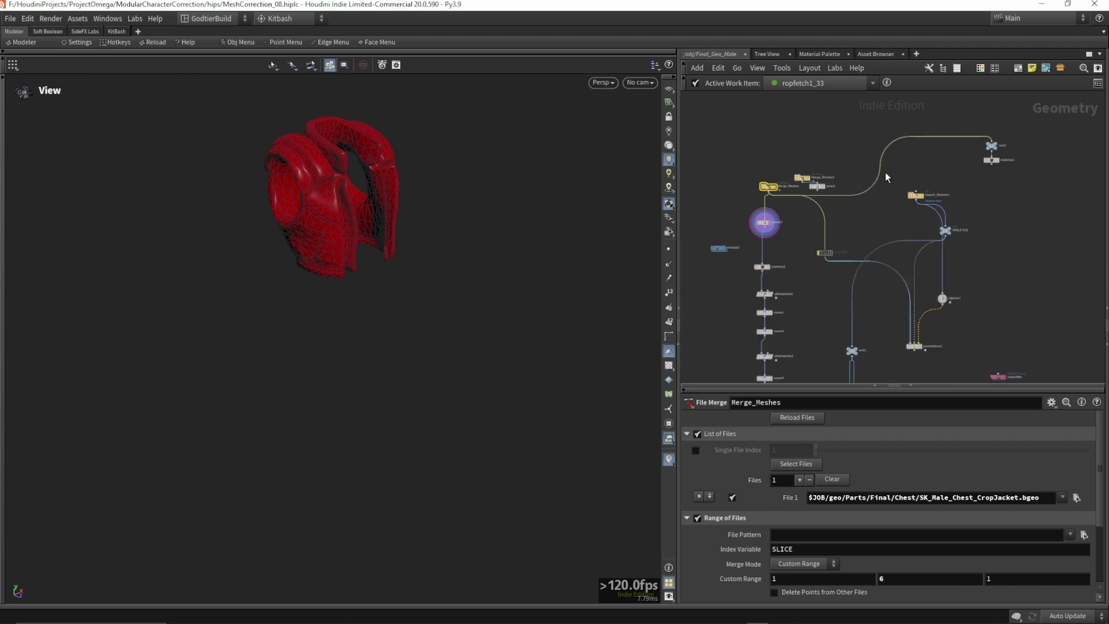
pyautogui.scroll(1, 844, 190)
pyautogui.moveTo(827, 211); pyautogui.dragTo(782, 170)
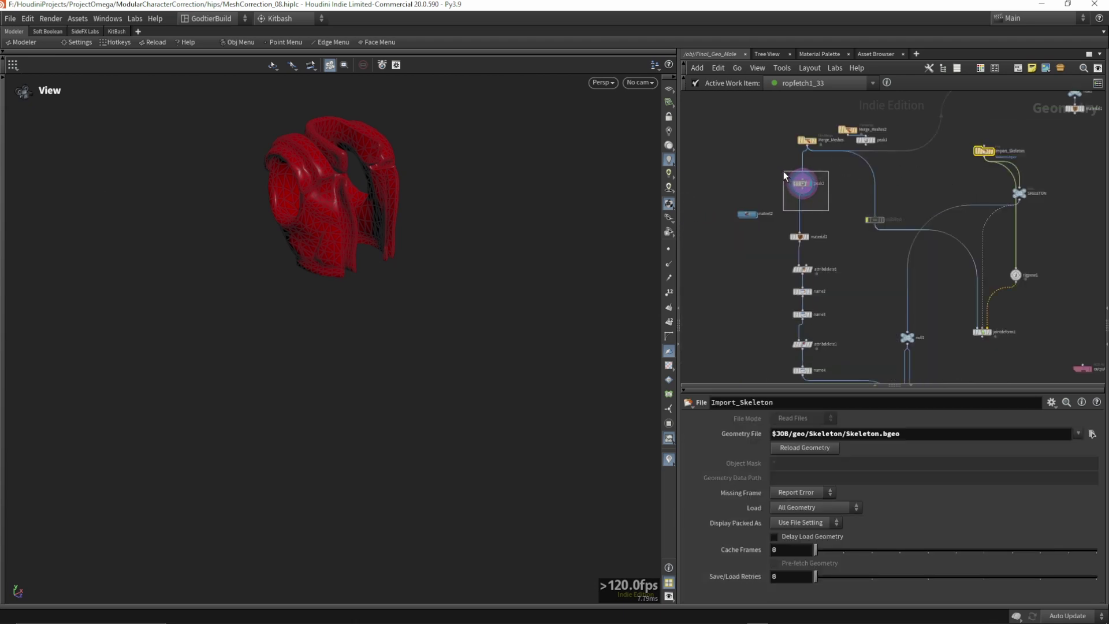
pyautogui.scroll(4, 806, 183)
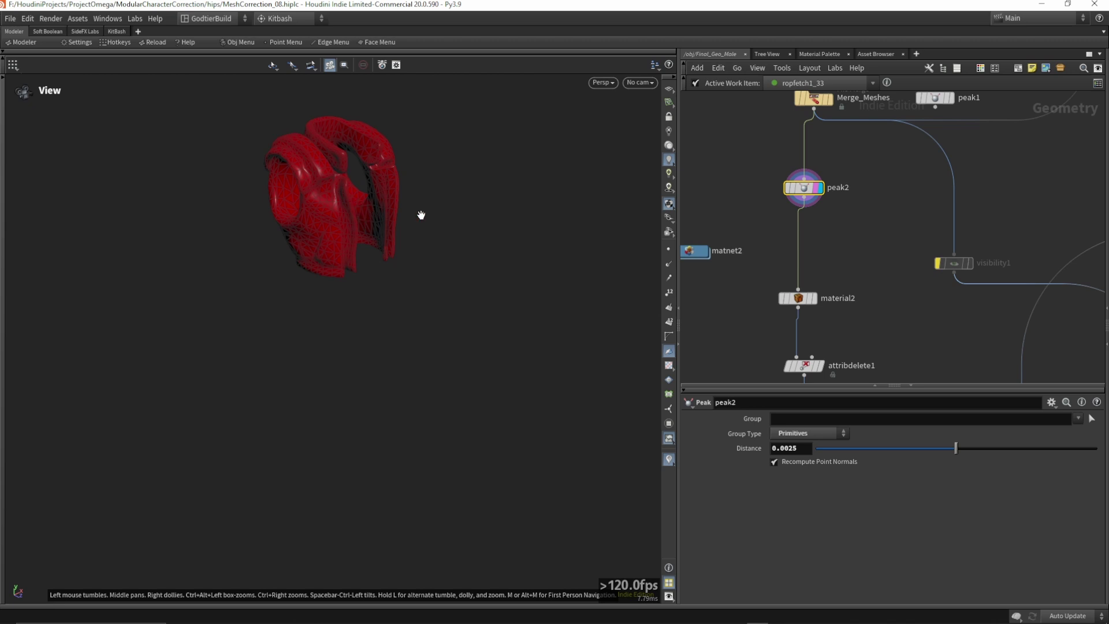
# Set the display and render flags on the peak1 node to show the T-shirt mesh.
pyautogui.scroll(-3, 747, 226)
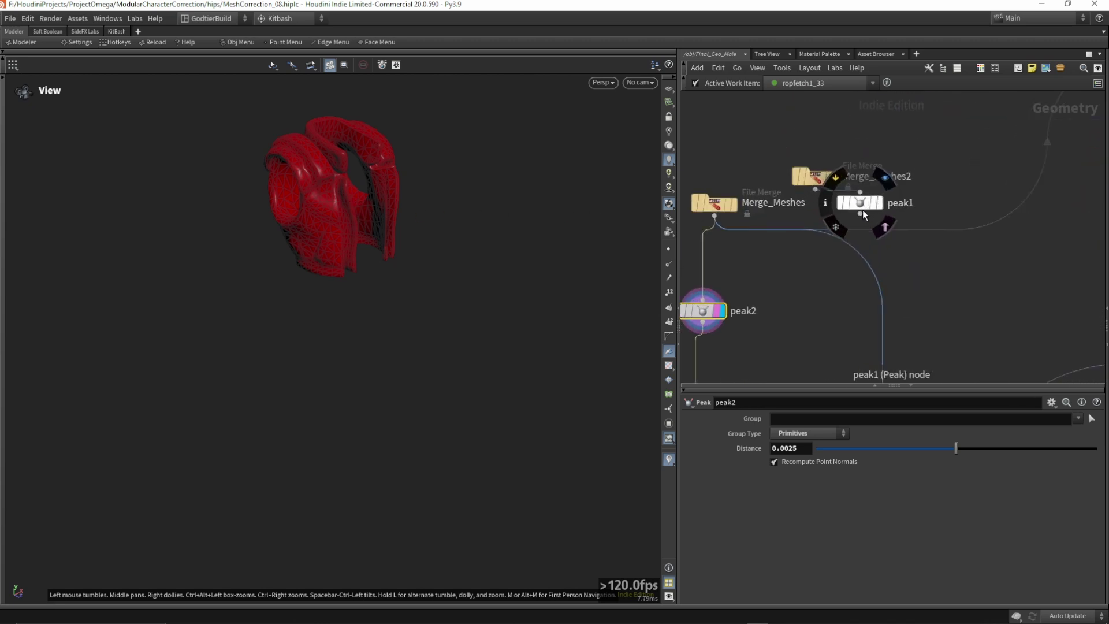
pyautogui.scroll(1, 861, 210)
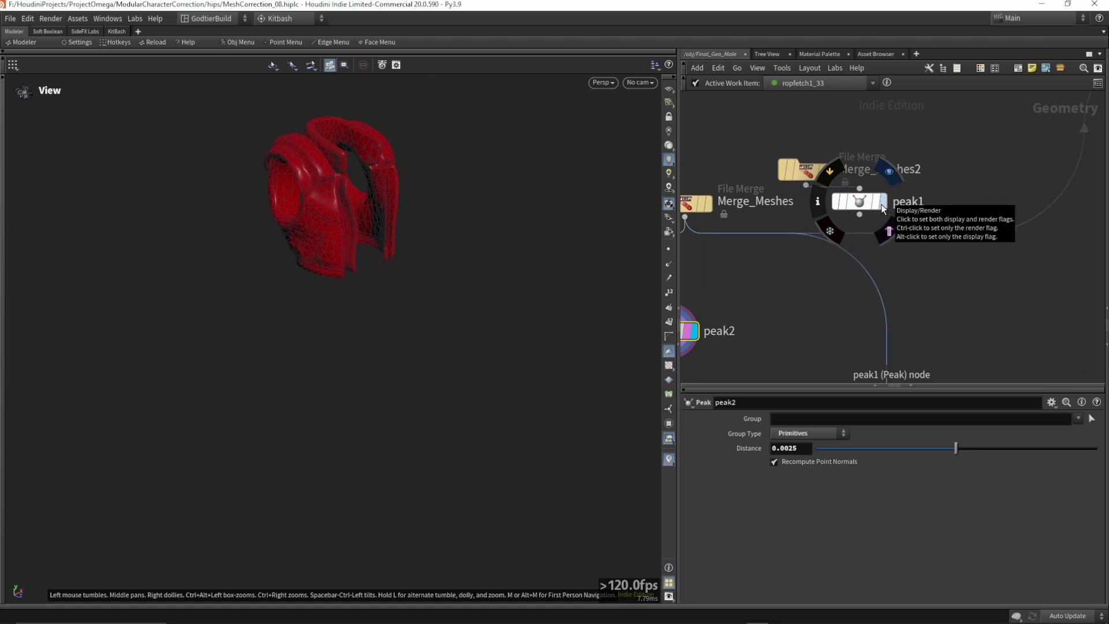
pyautogui.click(882, 204)
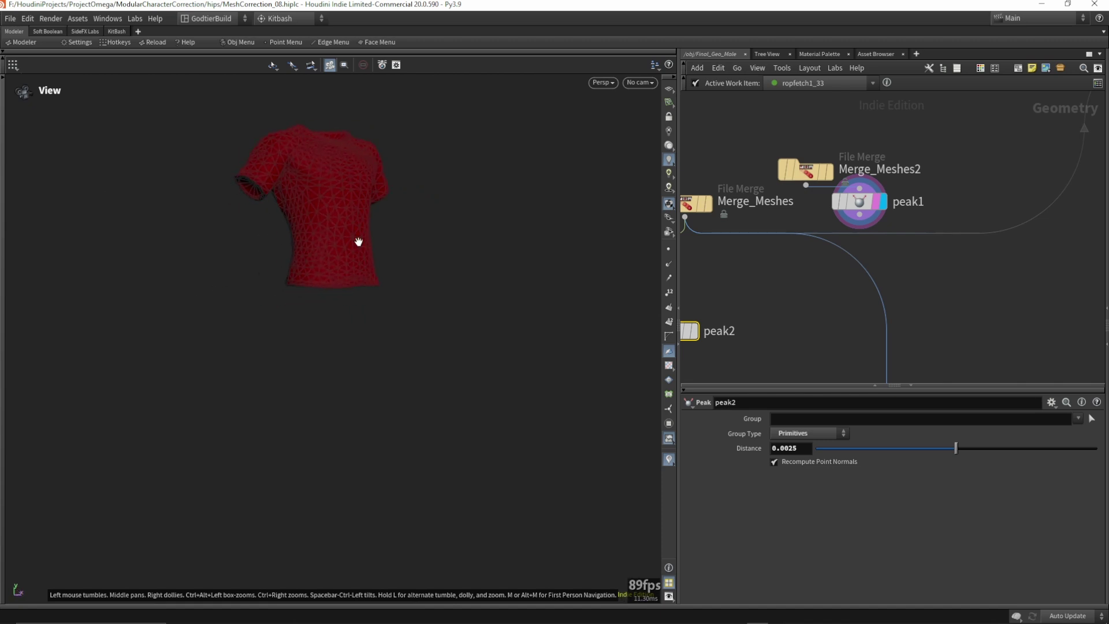
# Switch to the Unreal Editor and view the original male T-shirt skeletal mesh.
pyautogui.hotkey('alt', 'Tab')
pyautogui.hotkey('alt', 'Tab')
pyautogui.hotkey('alt', 'Tab')
pyautogui.hotkey('alt', 'Tab')
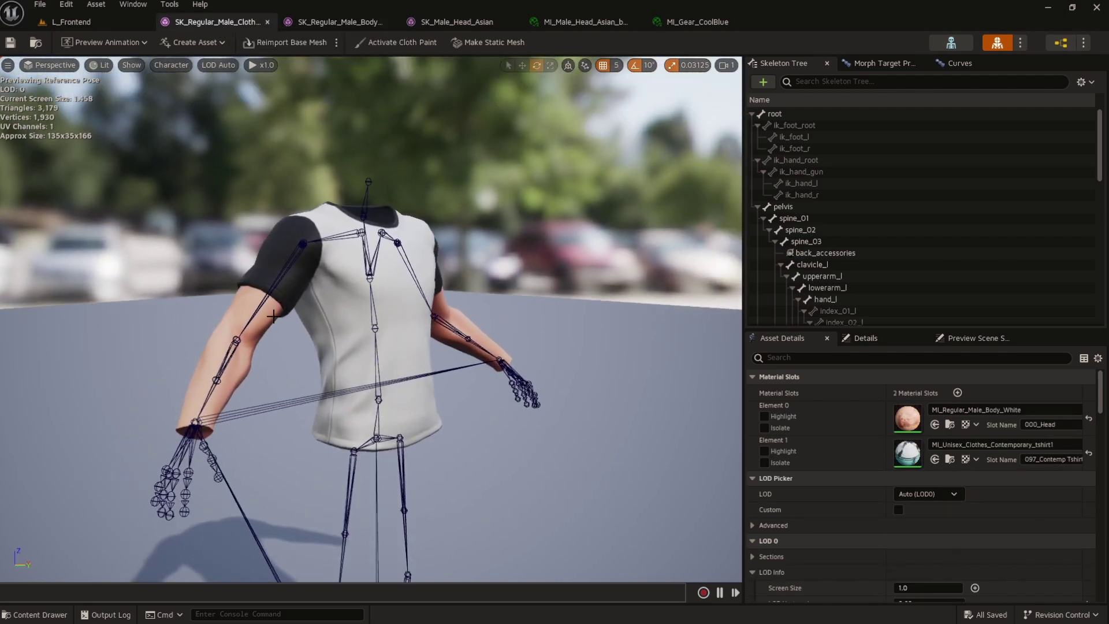
# View the Unreal T-shirt mesh from the front, and switch back to Houdini to inspect the peak1 node's settings.
pyautogui.moveTo(272, 340); pyautogui.dragTo(390, 324)
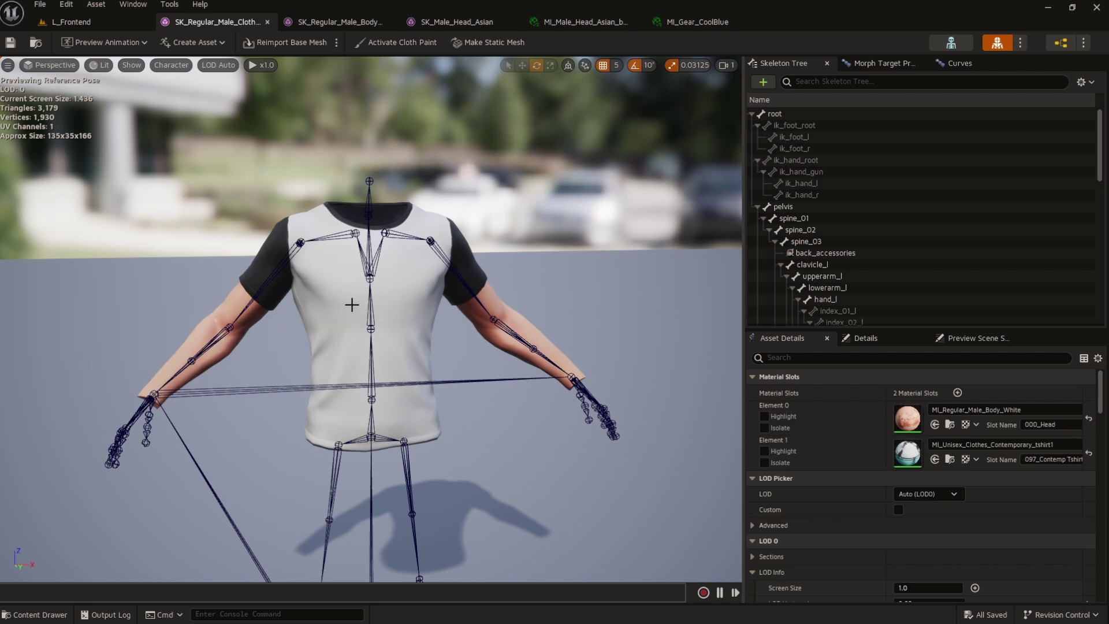
pyautogui.hotkey('alt', 'Tab')
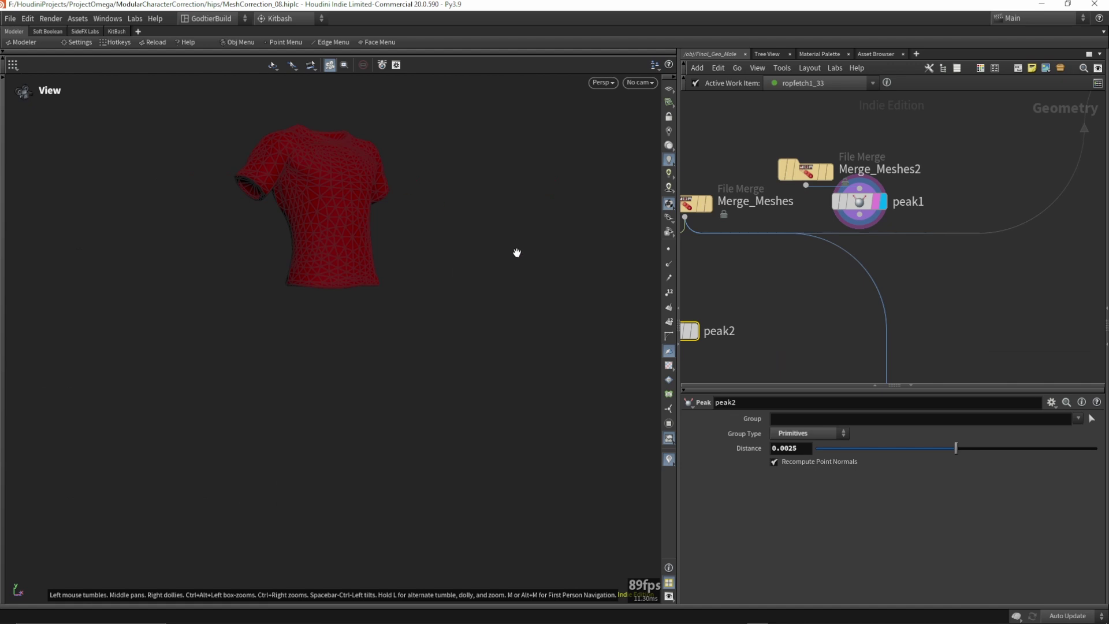
pyautogui.moveTo(759, 272); pyautogui.dragTo(859, 264, button='middle')
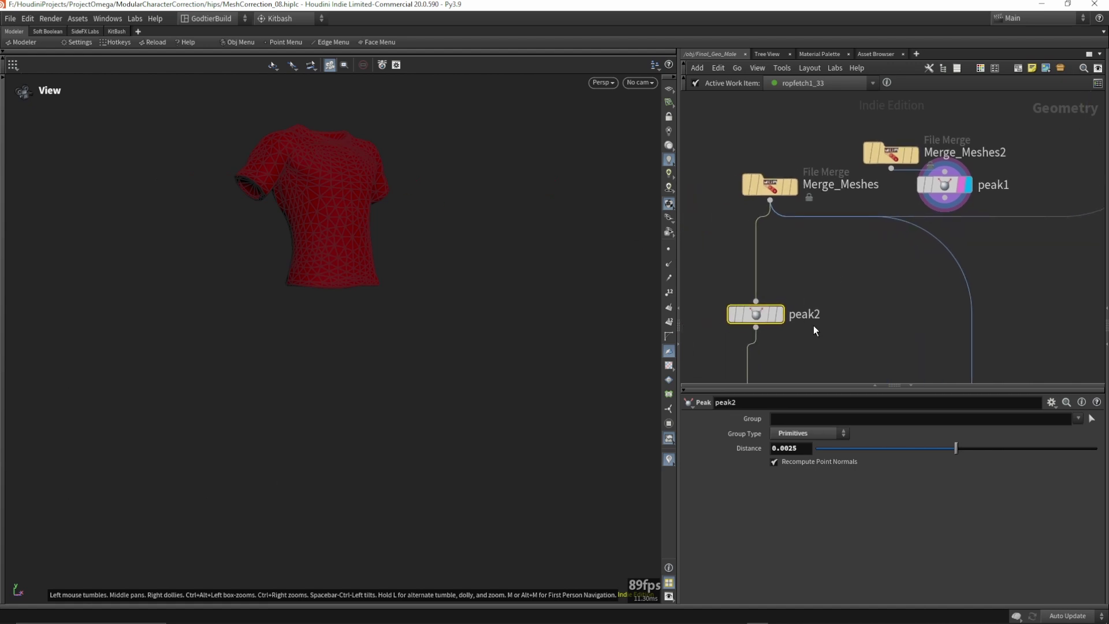
pyautogui.moveTo(813, 324); pyautogui.dragTo(815, 302, button='middle')
pyautogui.click(949, 164)
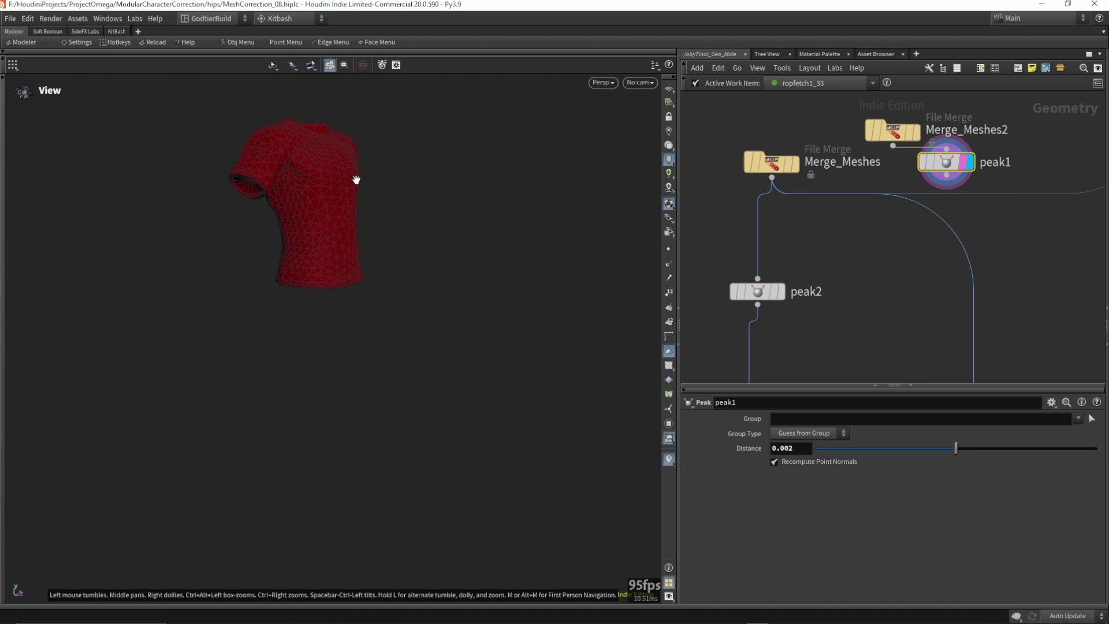
# Inspect the material2 node's material assignment in the export chain below peak2.
pyautogui.scroll(-2, 849, 364)
pyautogui.moveTo(848, 364); pyautogui.dragTo(837, 251, button='middle')
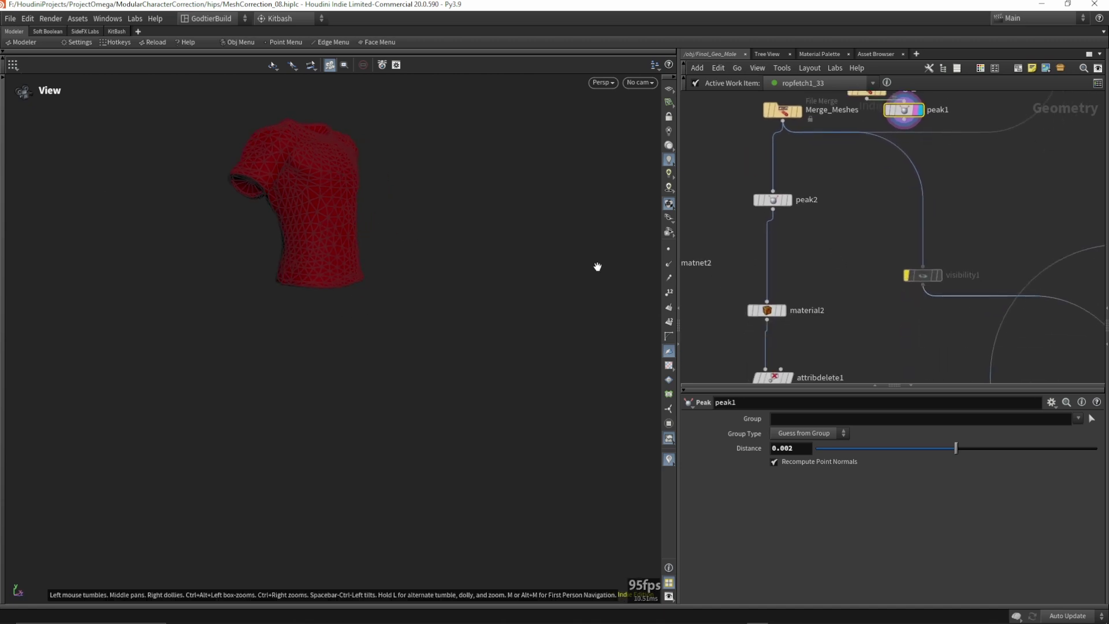
pyautogui.scroll(-1, 771, 237)
pyautogui.click(779, 247)
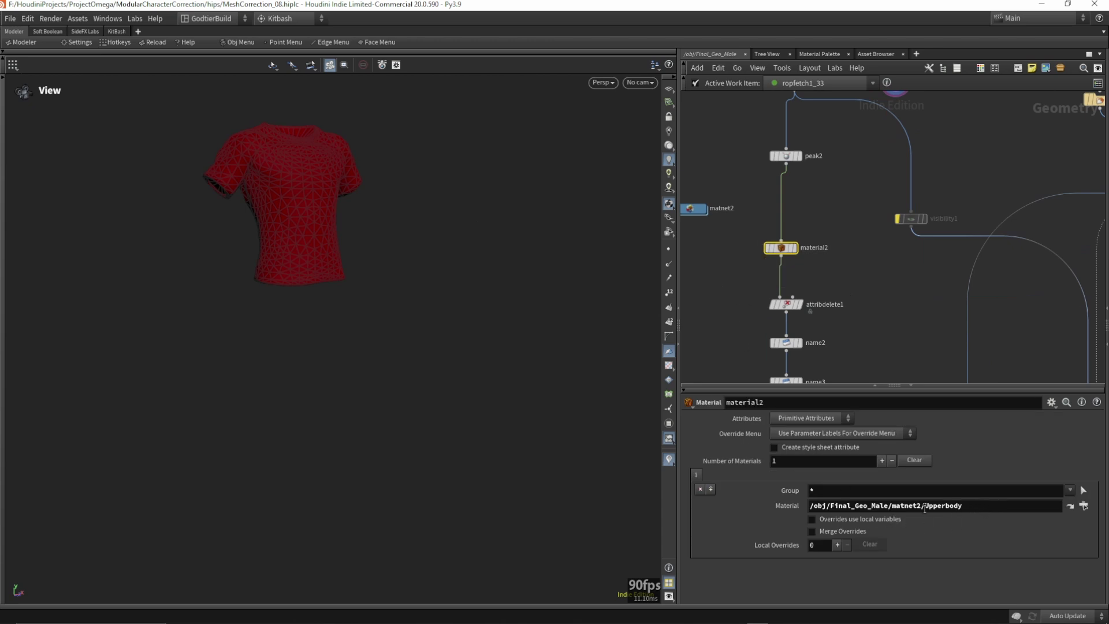
# Inspect the name2 and name3 nodes and the output settings of the rop_fbxcharacteroutput1 node.
pyautogui.scroll(-1, 725, 339)
pyautogui.moveTo(725, 339); pyautogui.dragTo(731, 220, button='middle')
pyautogui.moveTo(799, 239); pyautogui.dragTo(799, 254)
pyautogui.scroll(-1, 854, 300)
pyautogui.moveTo(853, 300); pyautogui.dragTo(823, 228, button='middle')
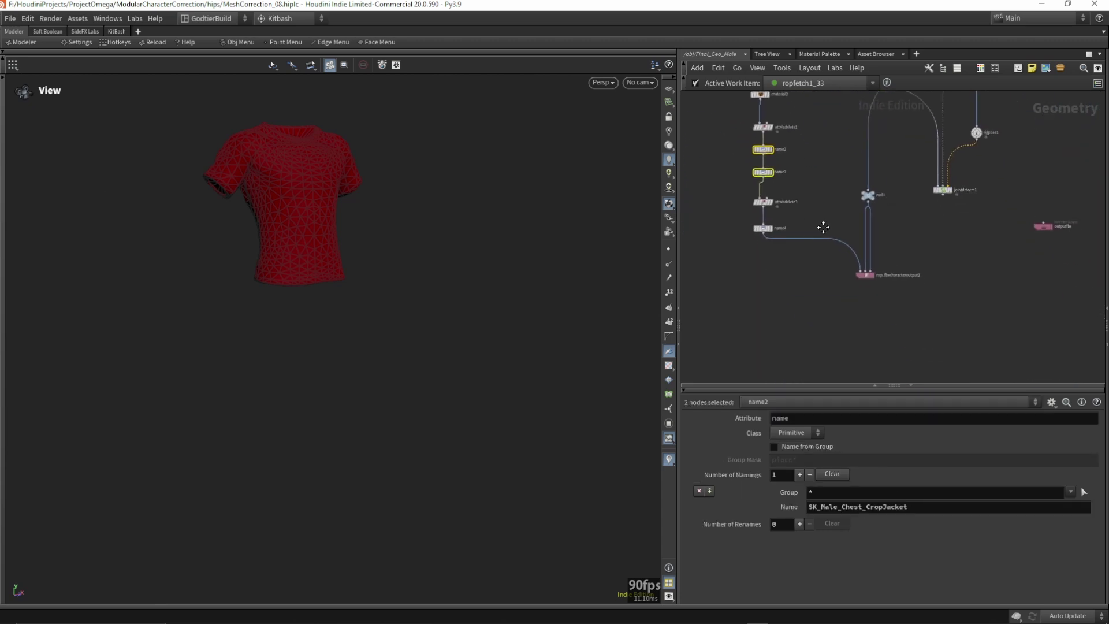
pyautogui.scroll(2, 842, 272)
pyautogui.moveTo(842, 265); pyautogui.dragTo(840, 264)
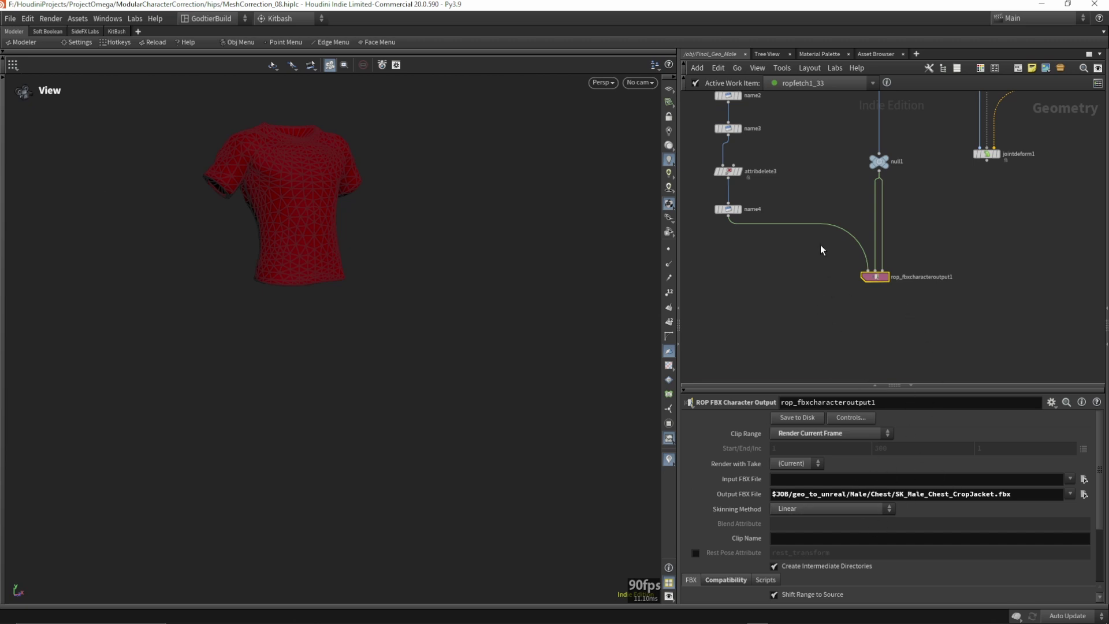
# Switch to Substance 3D Painter and examine the crop jacket's color-coded material zones and the Layered Material group from several angles.
pyautogui.hotkey('alt', 'Tab')
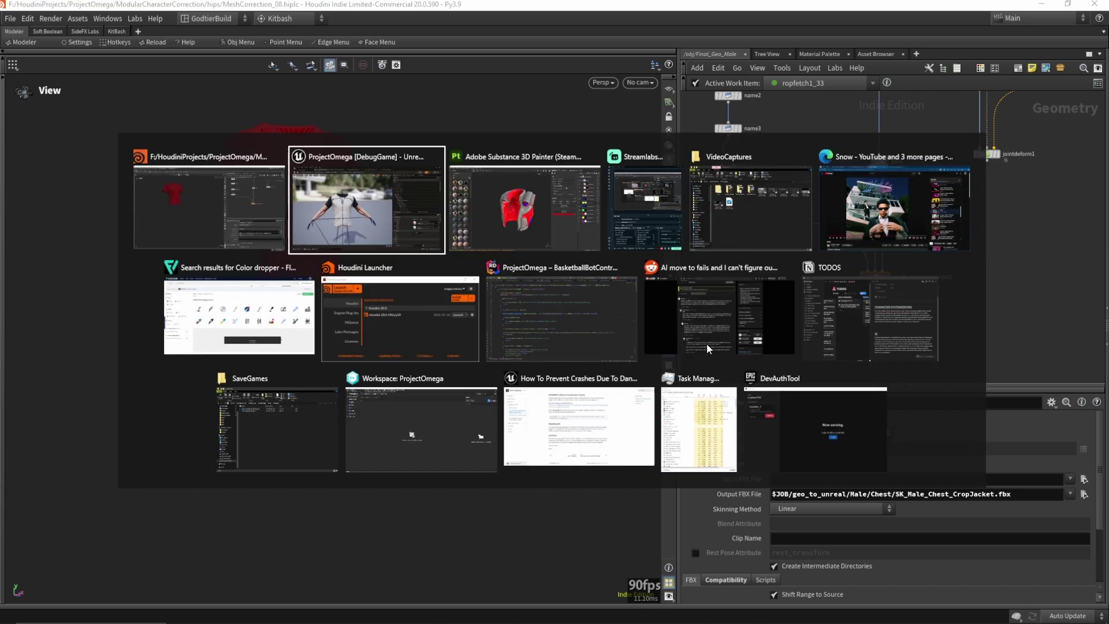
pyautogui.keyDown('alt'); pyautogui.moveTo(339, 368); pyautogui.dragTo(637, 275); pyautogui.keyUp('alt')
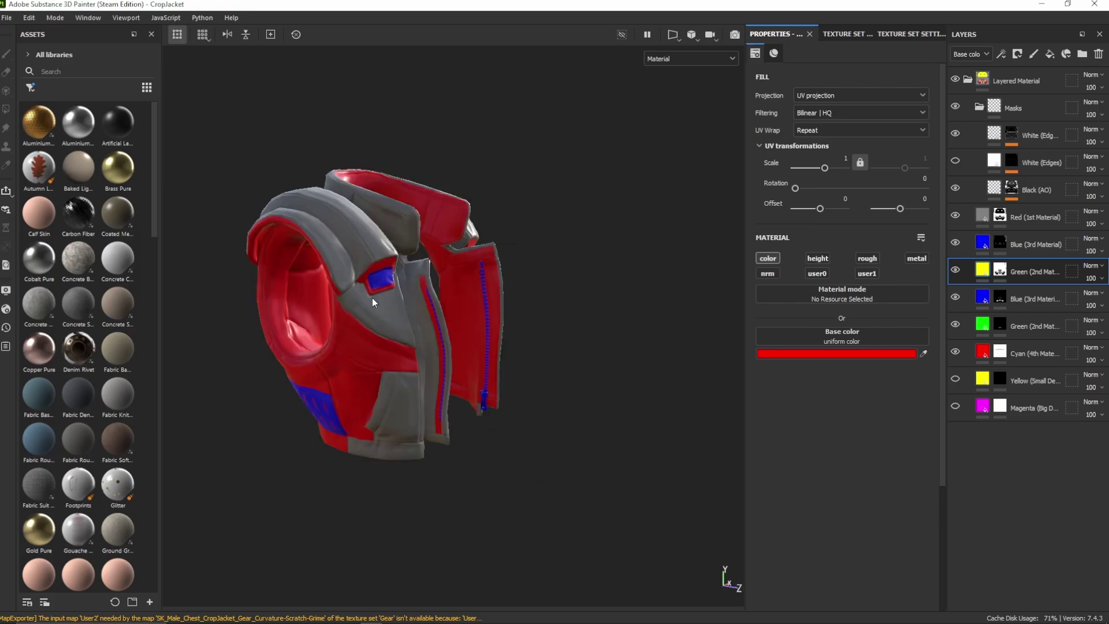
pyautogui.click(968, 80)
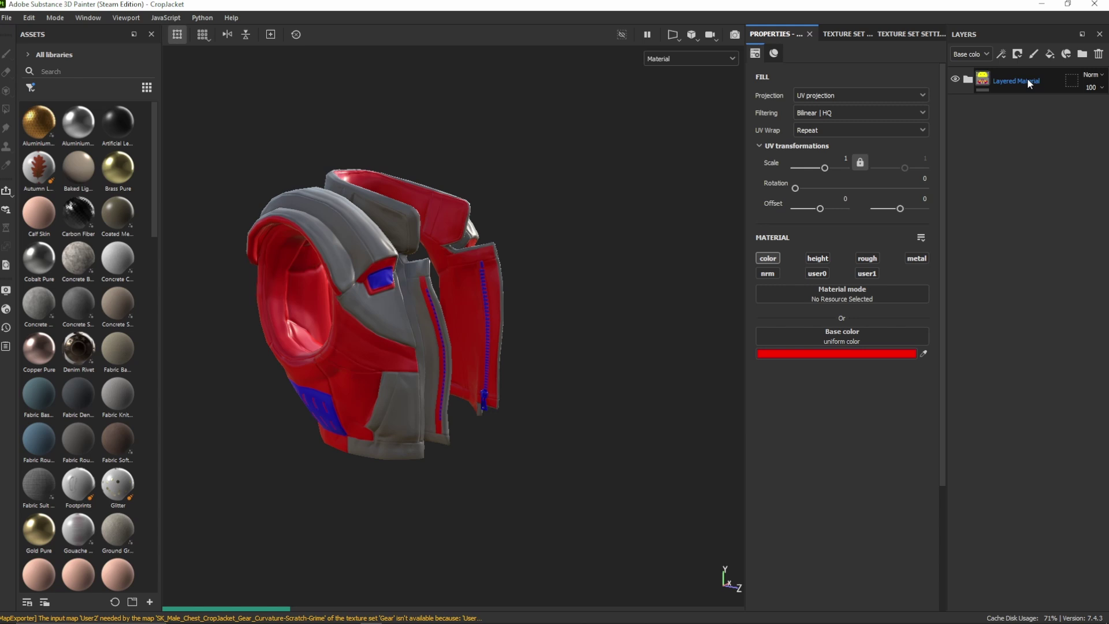
pyautogui.click(968, 80)
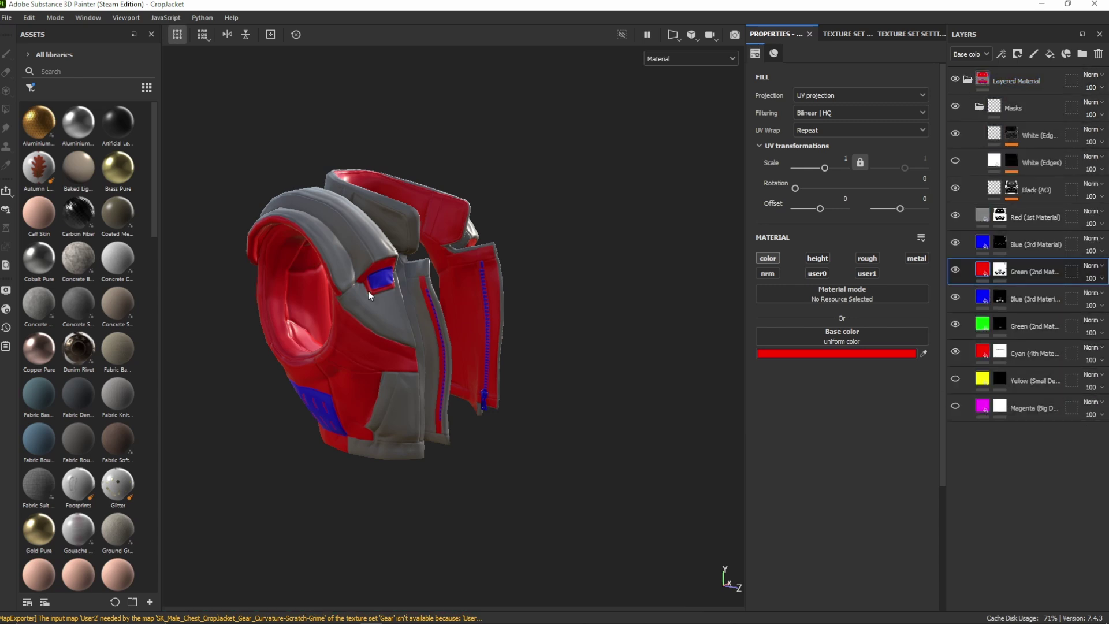
pyautogui.keyDown('alt'); pyautogui.moveTo(370, 296); pyautogui.dragTo(469, 258); pyautogui.keyUp('alt')
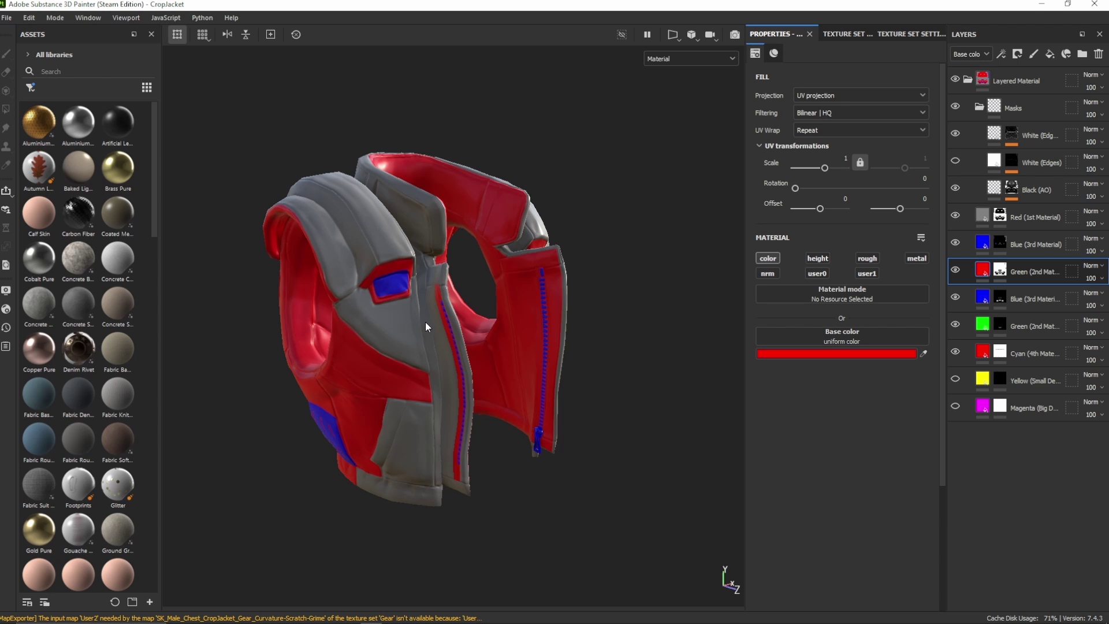
pyautogui.keyDown('alt'); pyautogui.moveTo(425, 322); pyautogui.dragTo(465, 233); pyautogui.keyUp('alt')
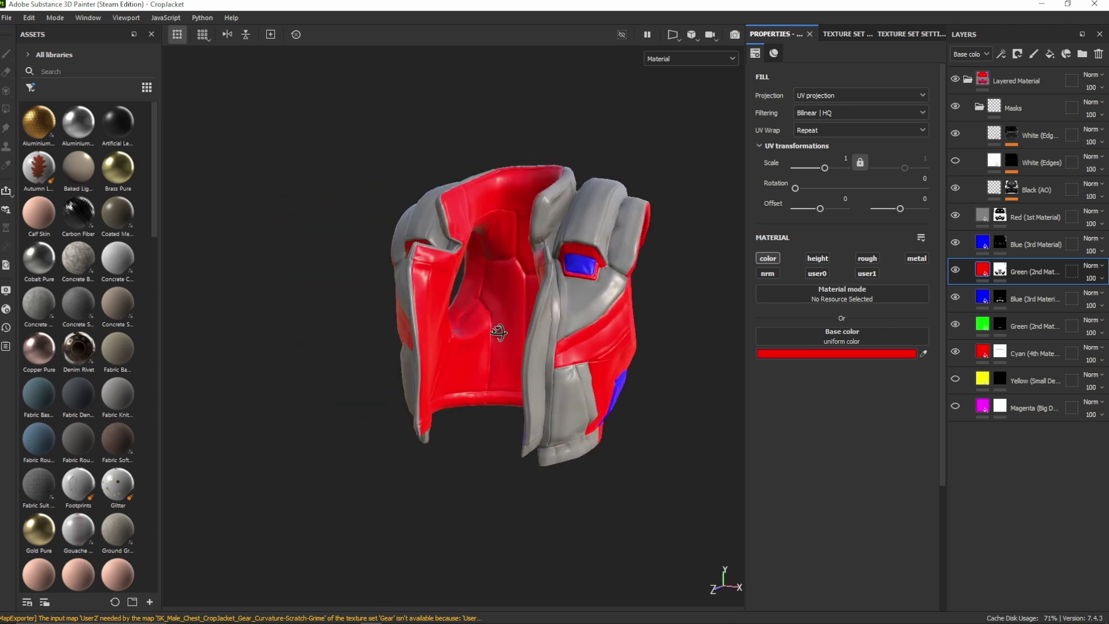
pyautogui.keyDown('alt'); pyautogui.moveTo(499, 332); pyautogui.dragTo(558, 198); pyautogui.keyUp('alt')
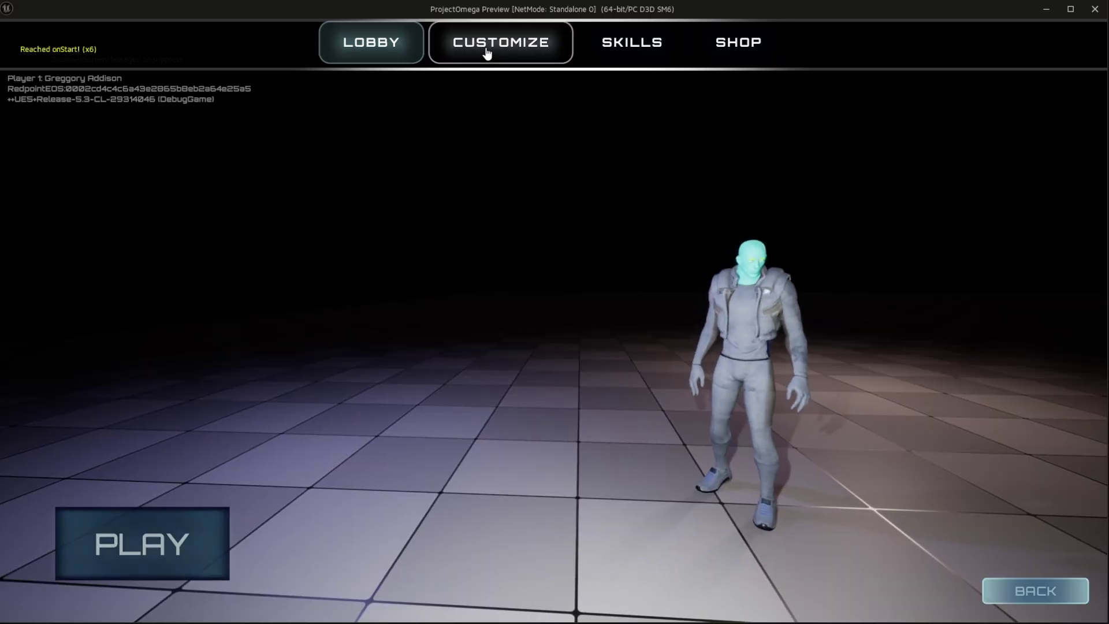
# View the crop jacket in the Chest section of the Unreal game preview's Customize screen, and exit the preview screen.
pyautogui.click(487, 51)
pyautogui.click(473, 50)
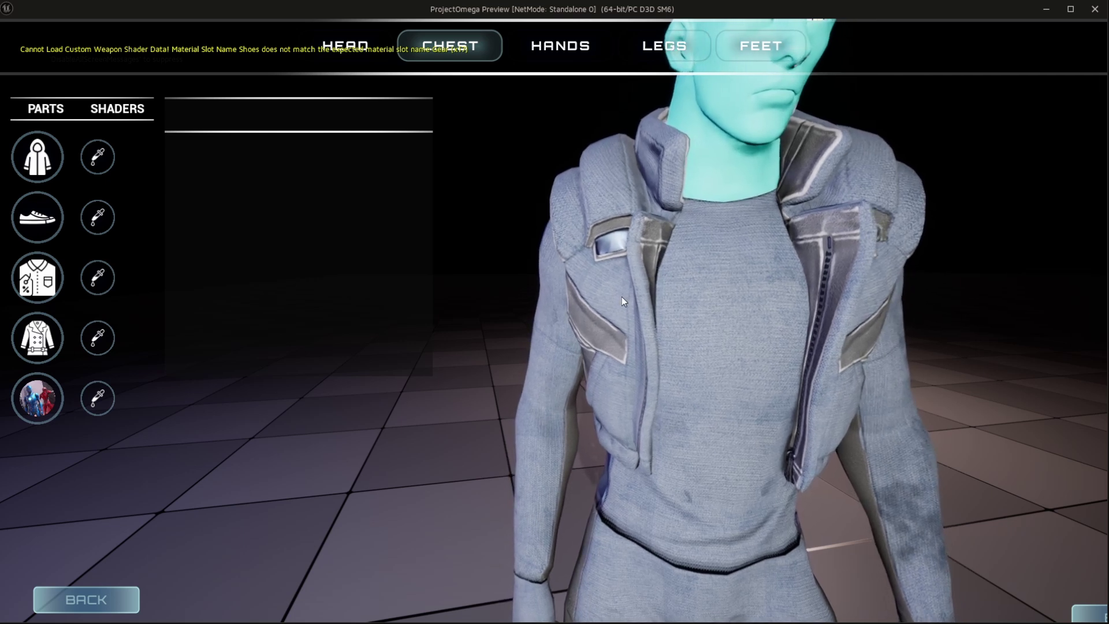
pyautogui.press('Escape')
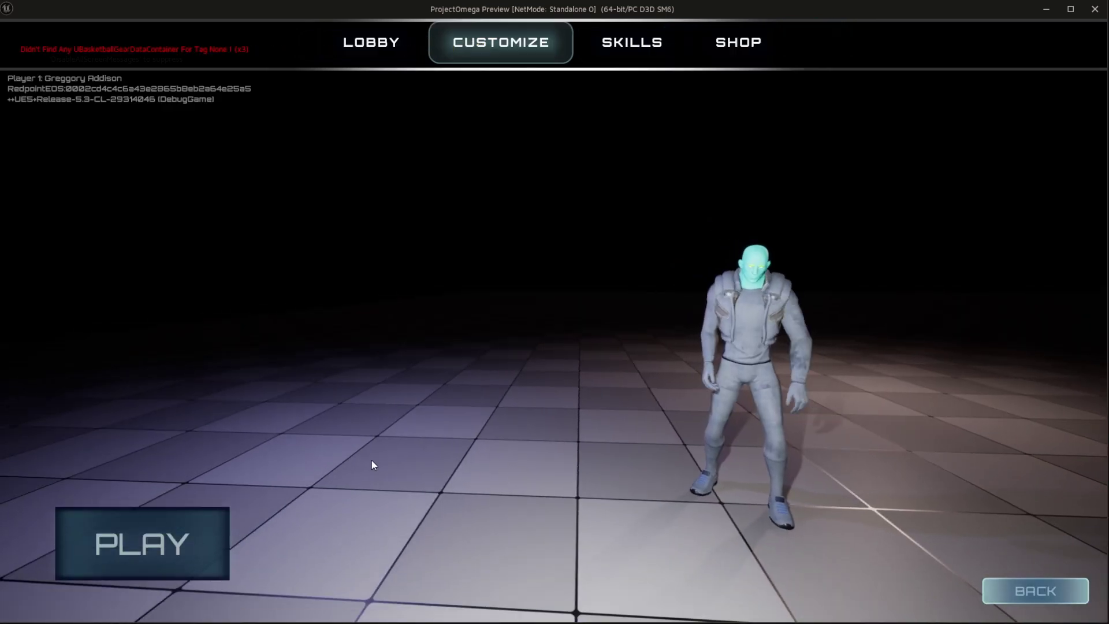
# Switch to Substance 3D Painter and set the Cyan (4th Material) layer's base color to green, 00FF00.
pyautogui.hotkey('alt', 'Tab')
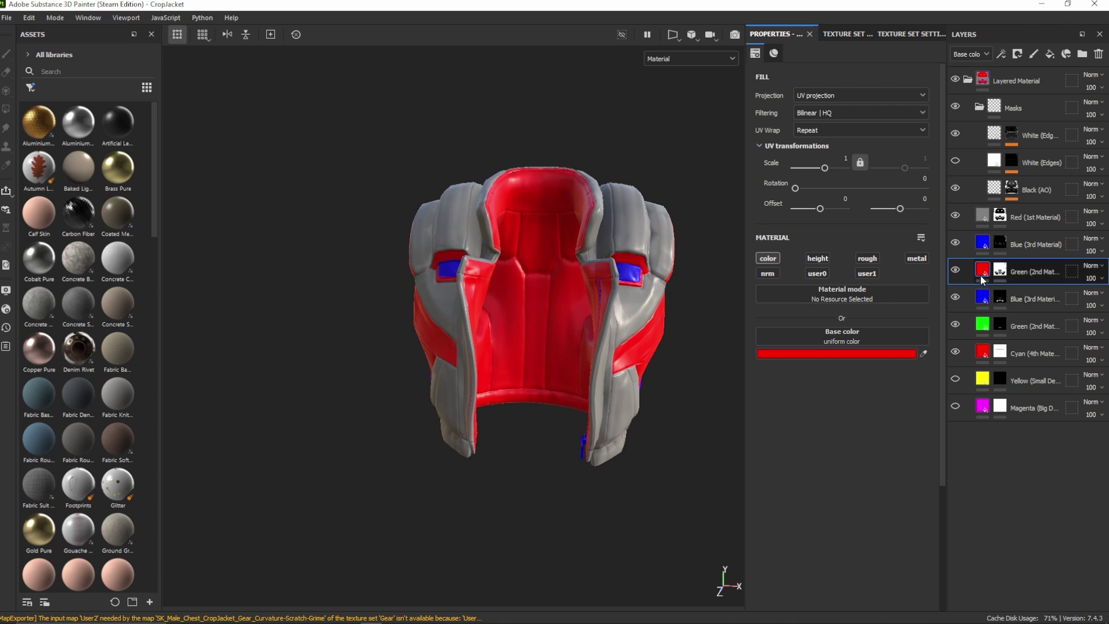
pyautogui.click(982, 353)
pyautogui.click(856, 355)
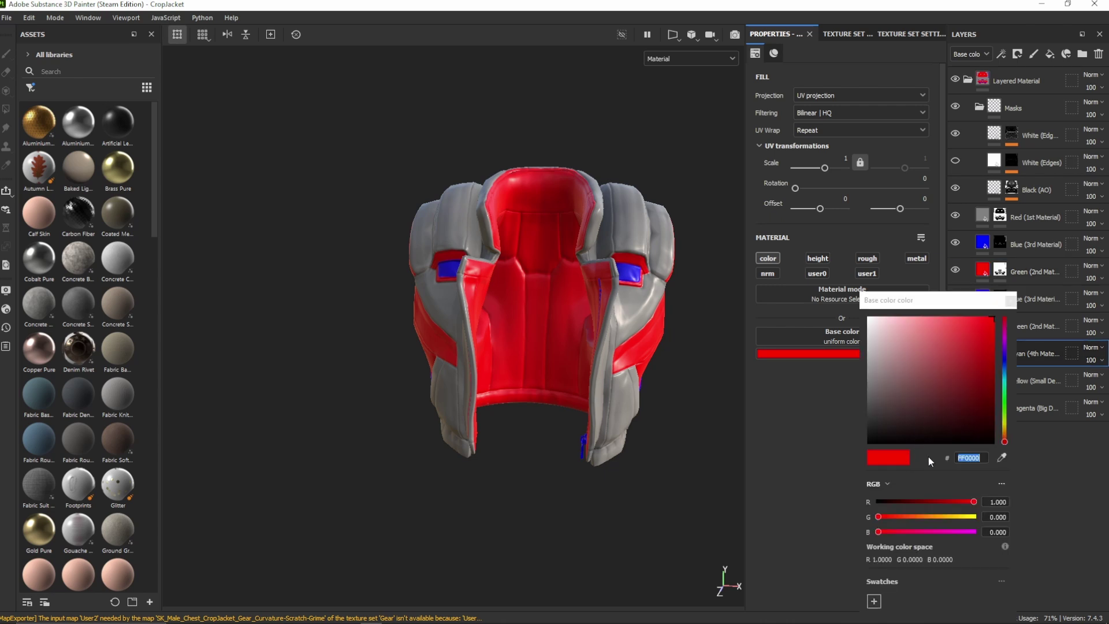
pyautogui.moveTo(879, 518); pyautogui.dragTo(777, 500)
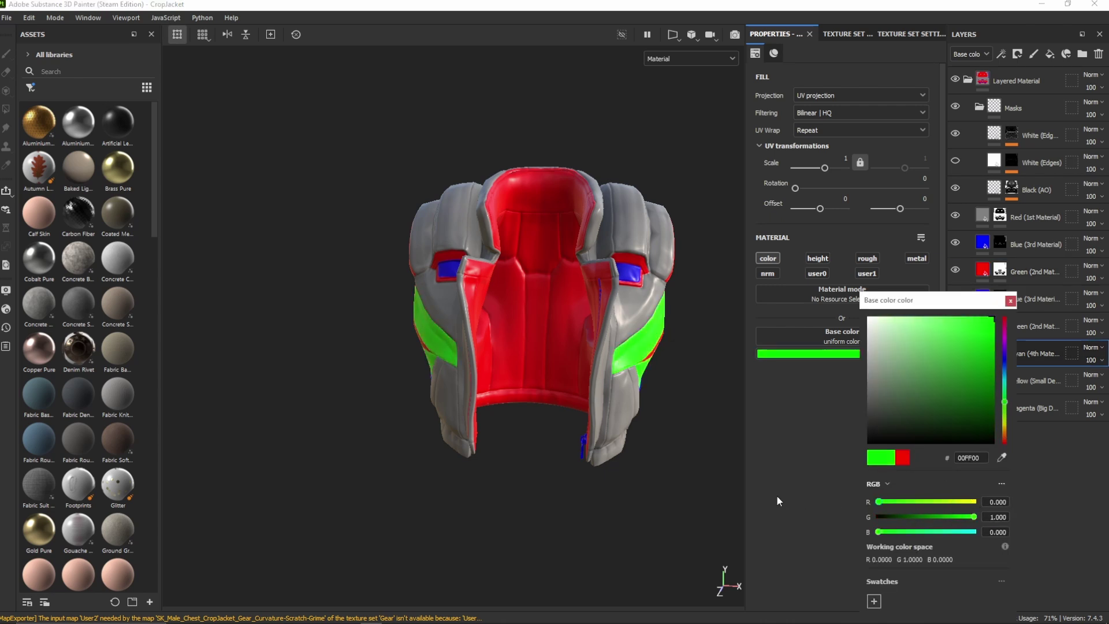
pyautogui.click(1009, 300)
# Export the crop jacket's textures using the existing export settings.
pyautogui.click(7, 18)
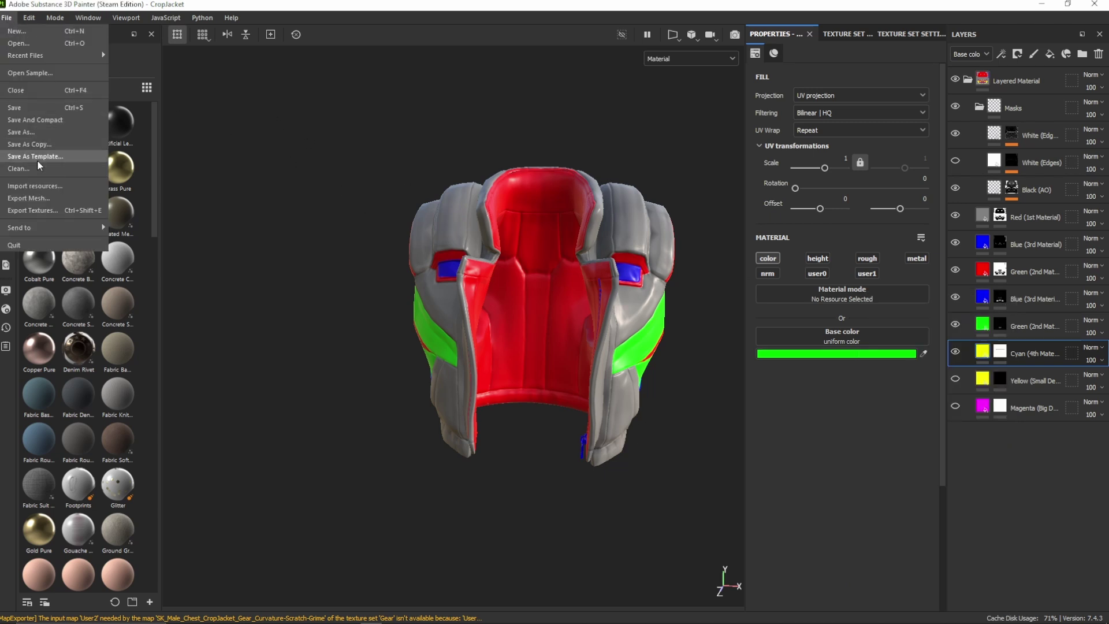
pyautogui.click(35, 211)
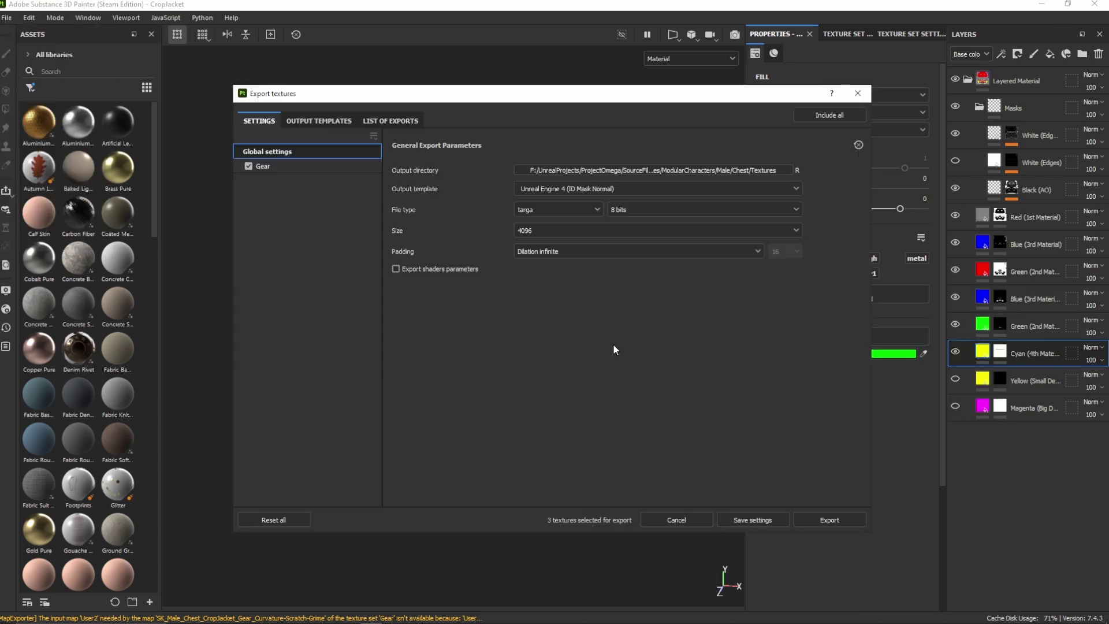
pyautogui.click(827, 521)
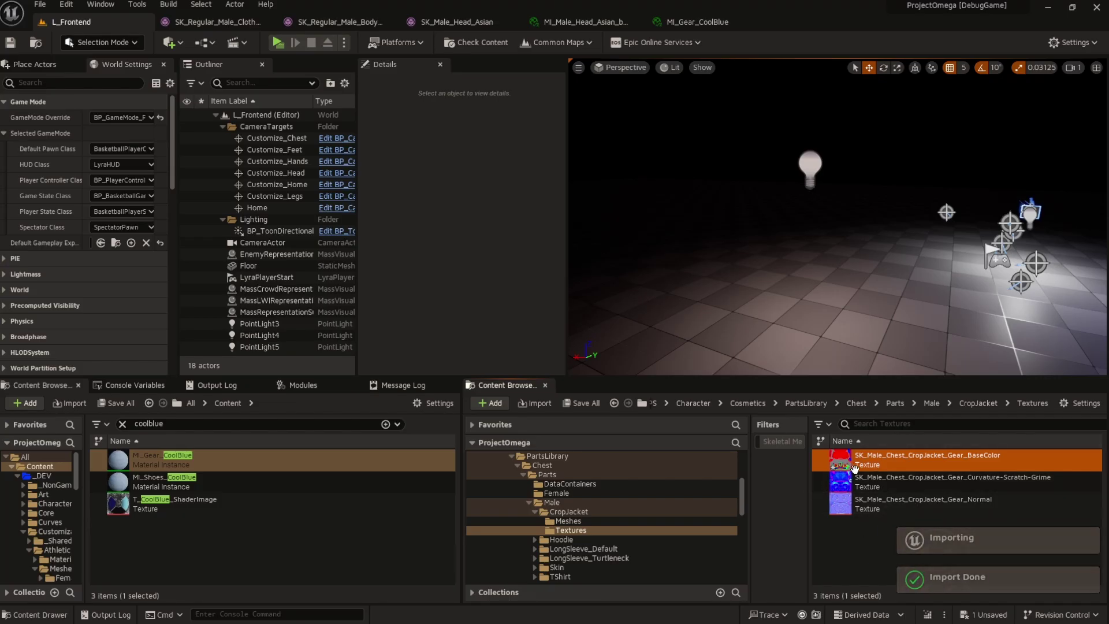
# In Unreal Editor, save the reimported CropJacket base color texture and preview the jacket in the Customize screen's Chest section.
pyautogui.hotkey('ctrl', 's')
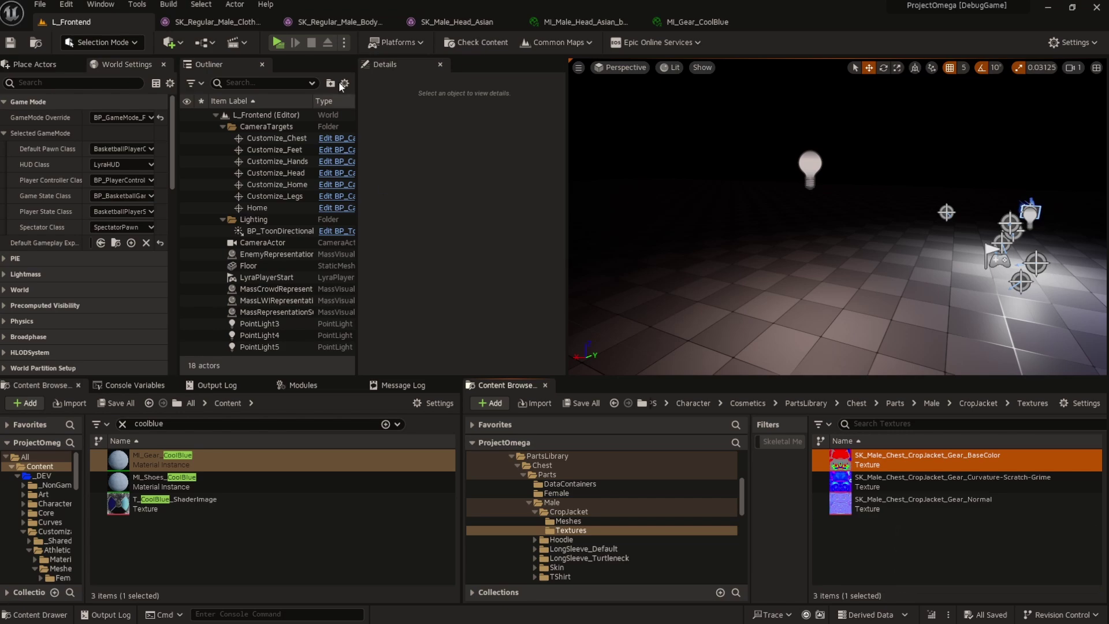
pyautogui.hotkey('alt', 'p')
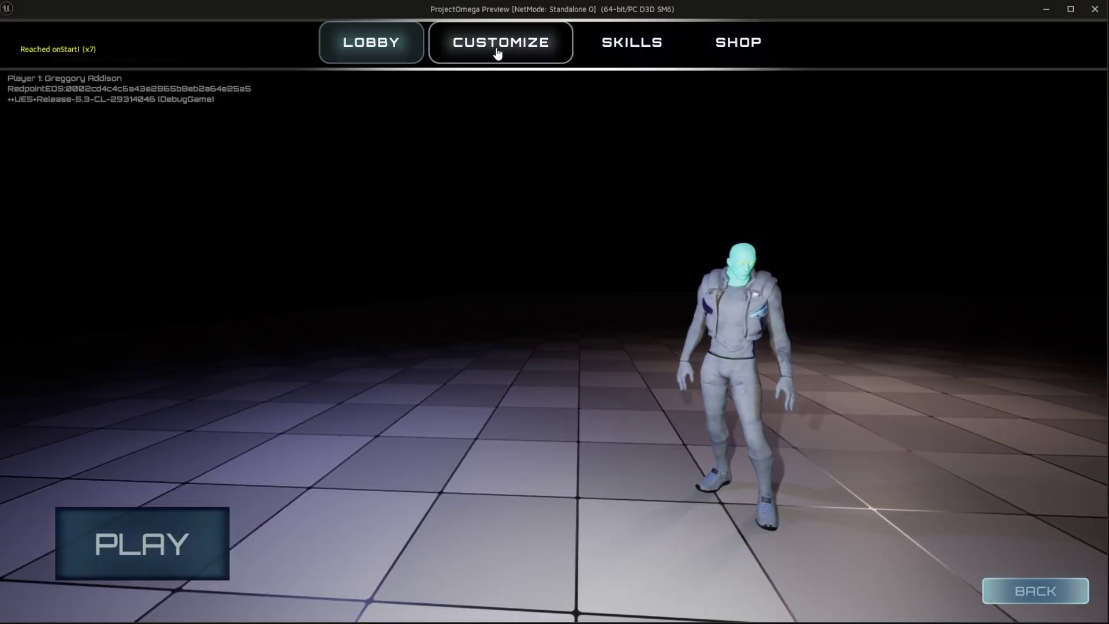
pyautogui.click(497, 52)
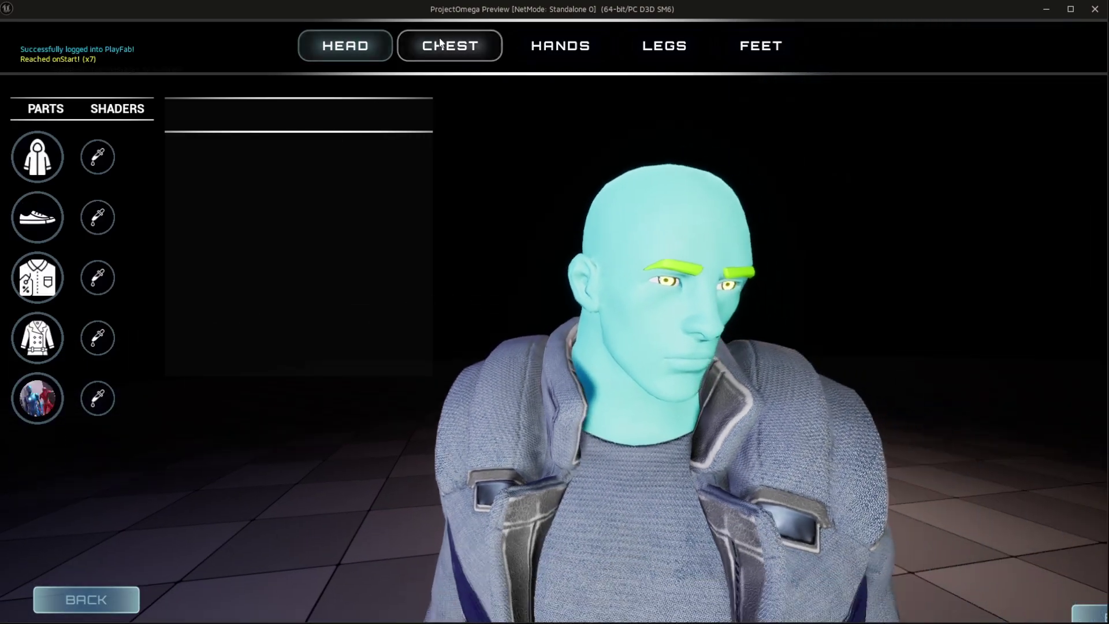
pyautogui.click(440, 45)
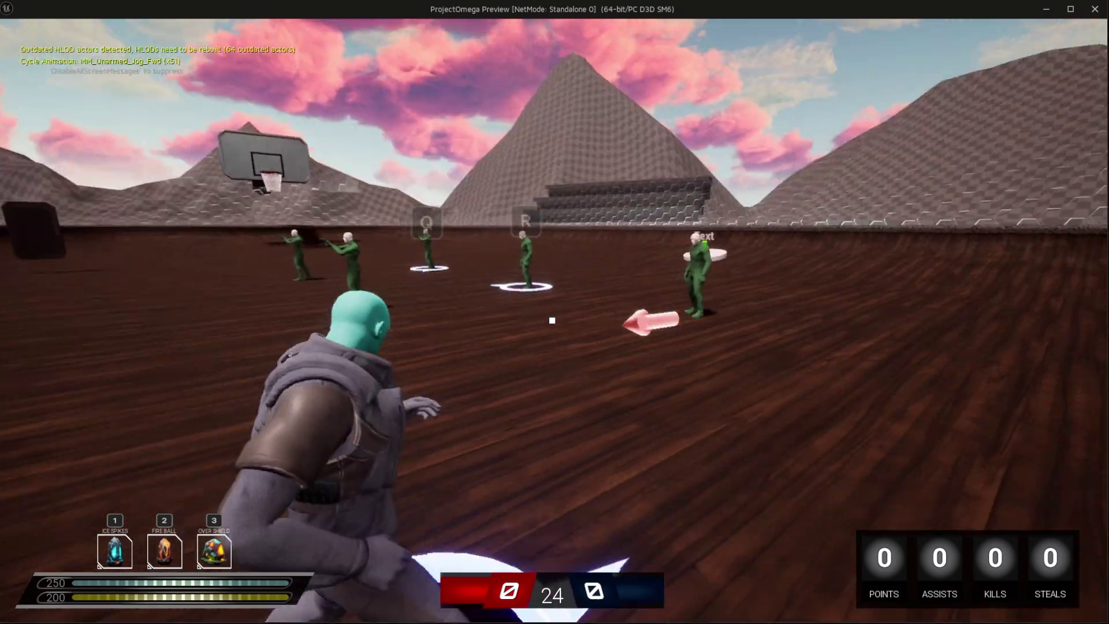
# Move the customized character across the gameplay court to the basketball and pick it up.
pyautogui.click(552, 320)
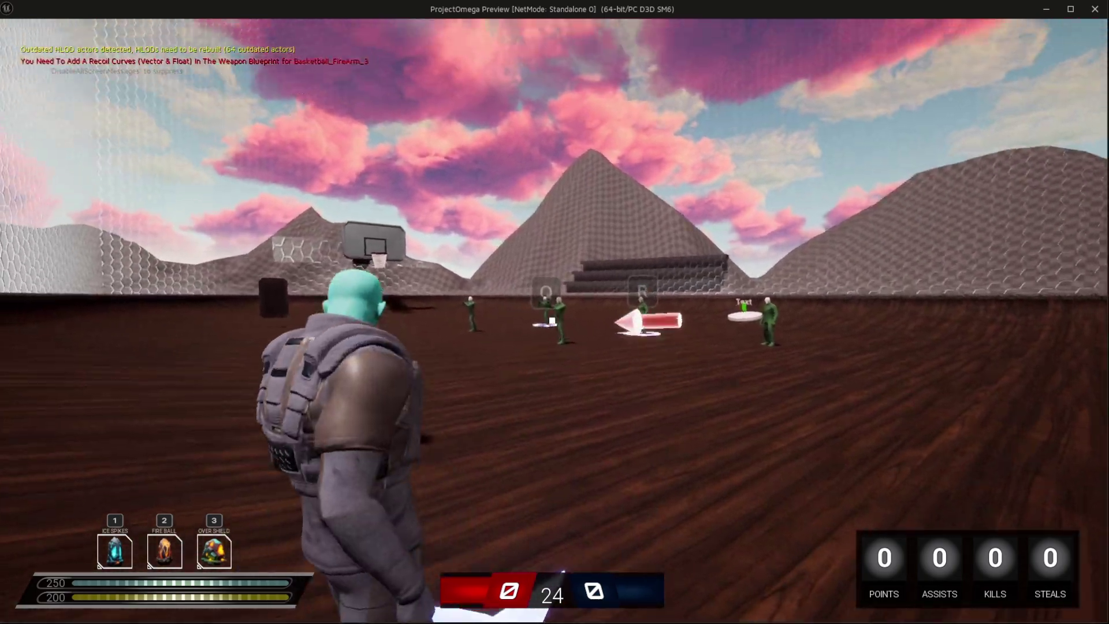
pyautogui.press('s')
pyautogui.press('w')
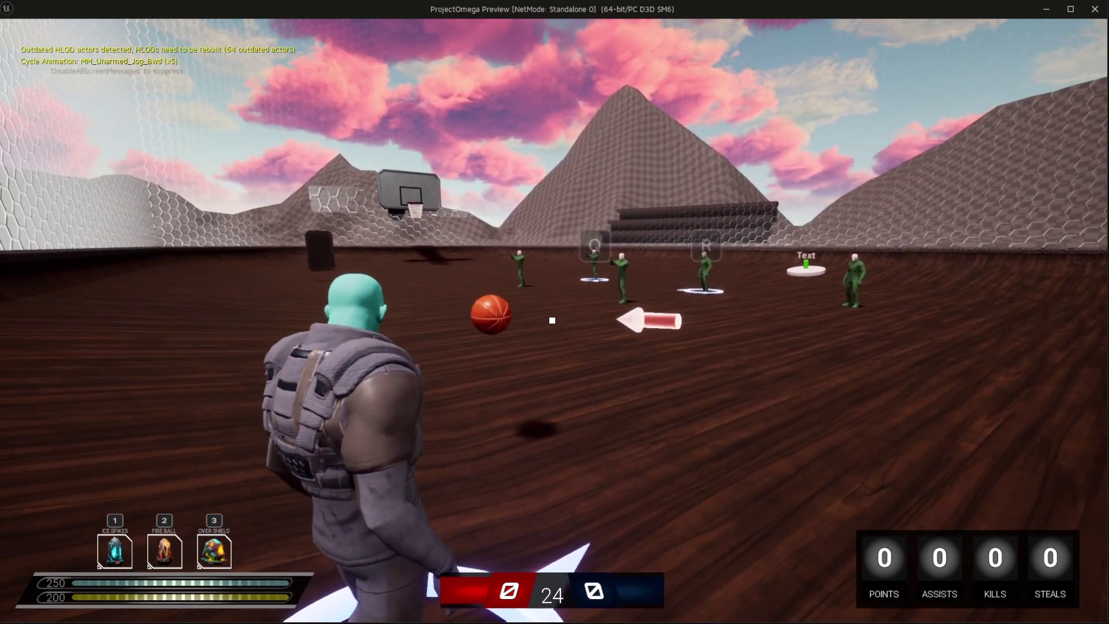
pyautogui.press('w')
pyautogui.press('w')
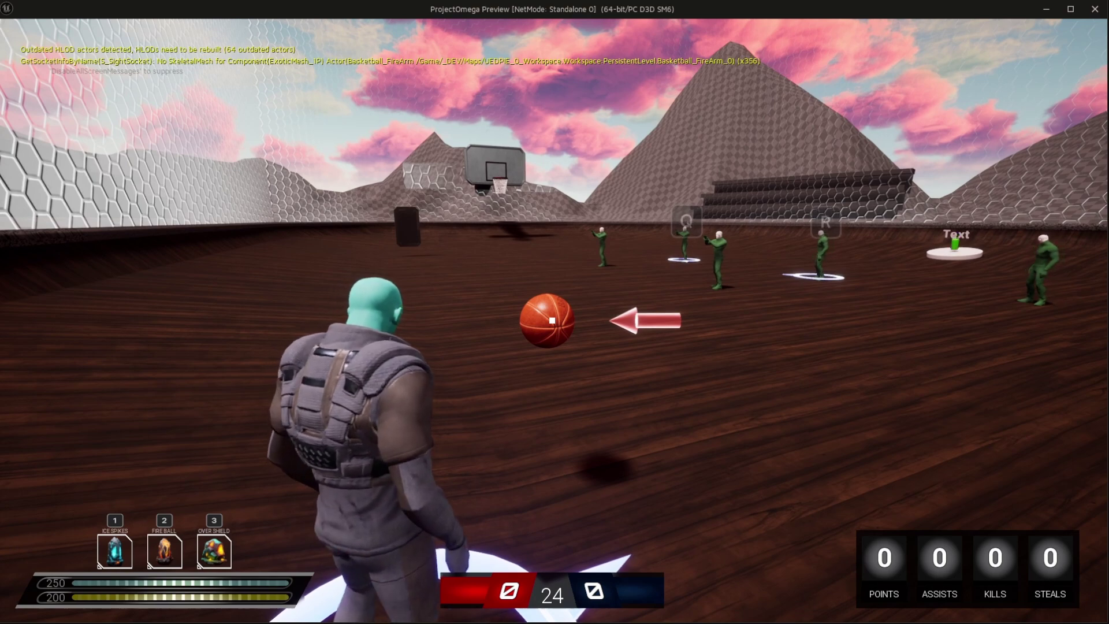
pyautogui.press('e')
pyautogui.press('w')
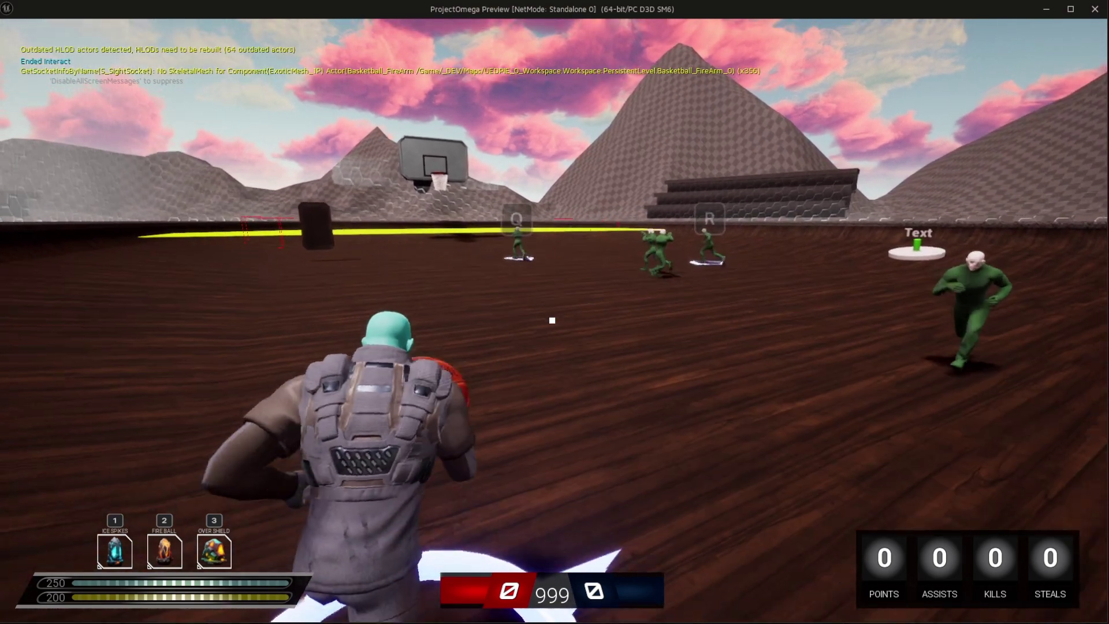
# Run the customized character around the court toward the hoop while carrying the basketball.
pyautogui.press('w')
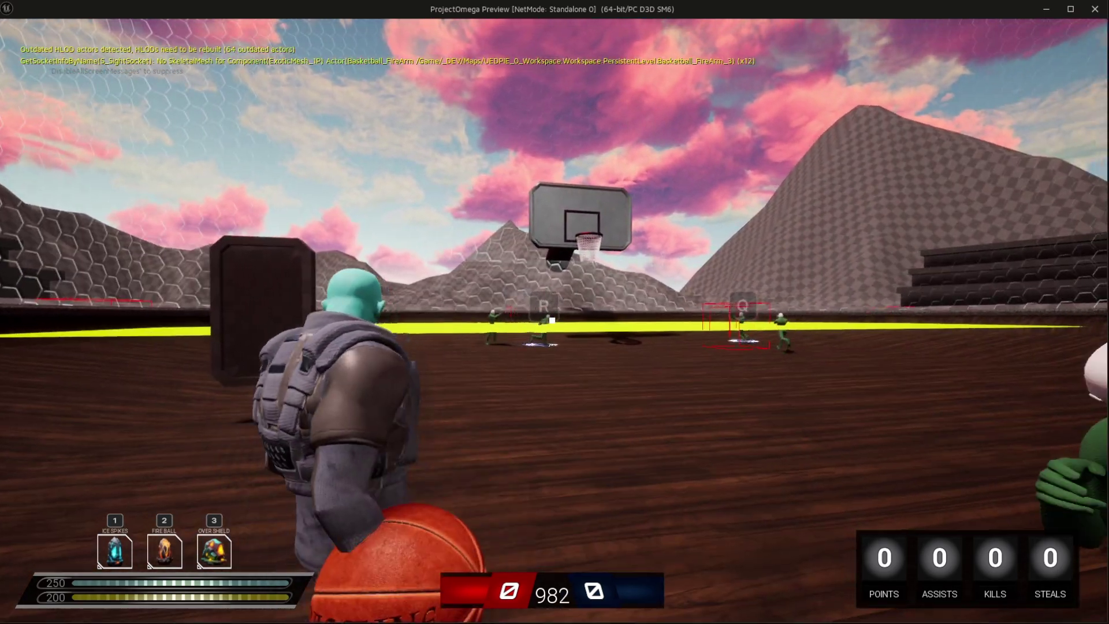
pyautogui.press('d')
pyautogui.press('d')
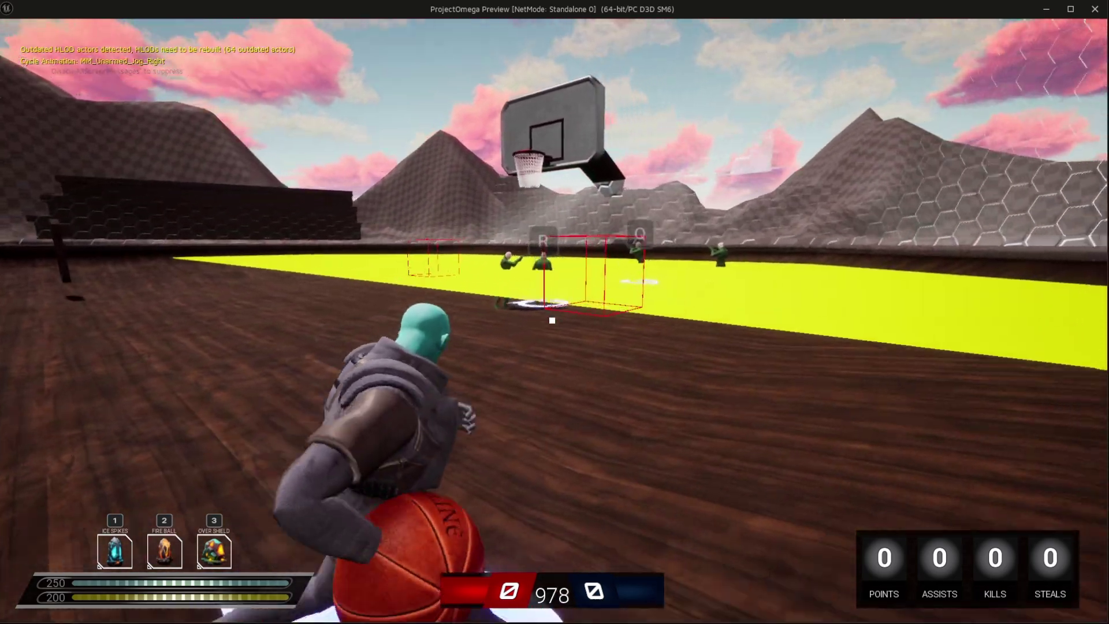
pyautogui.press('w')
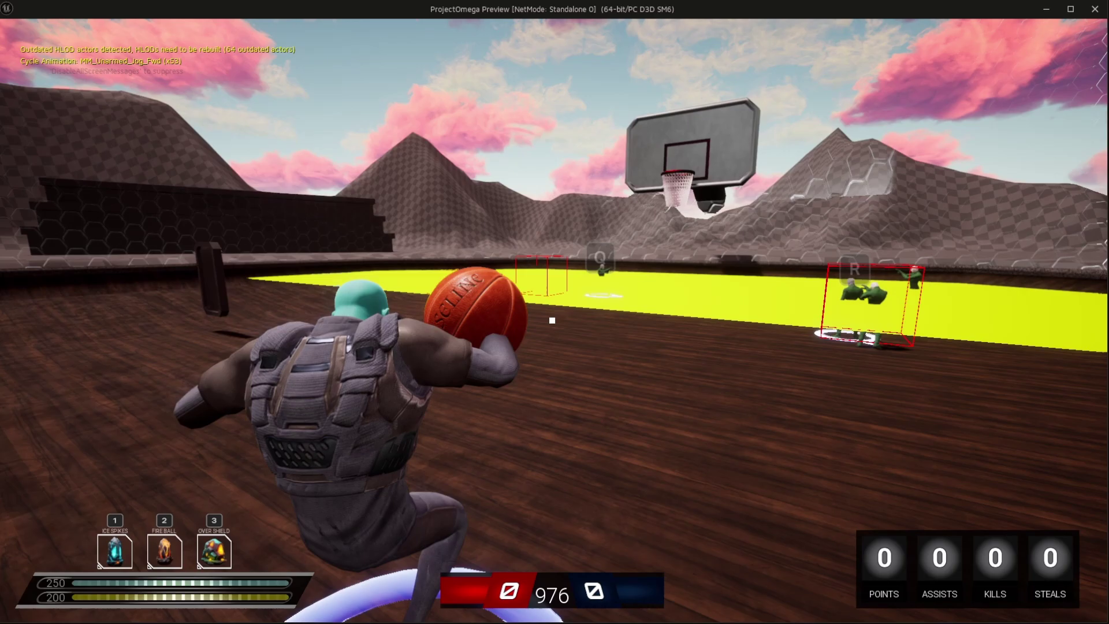
pyautogui.press('w')
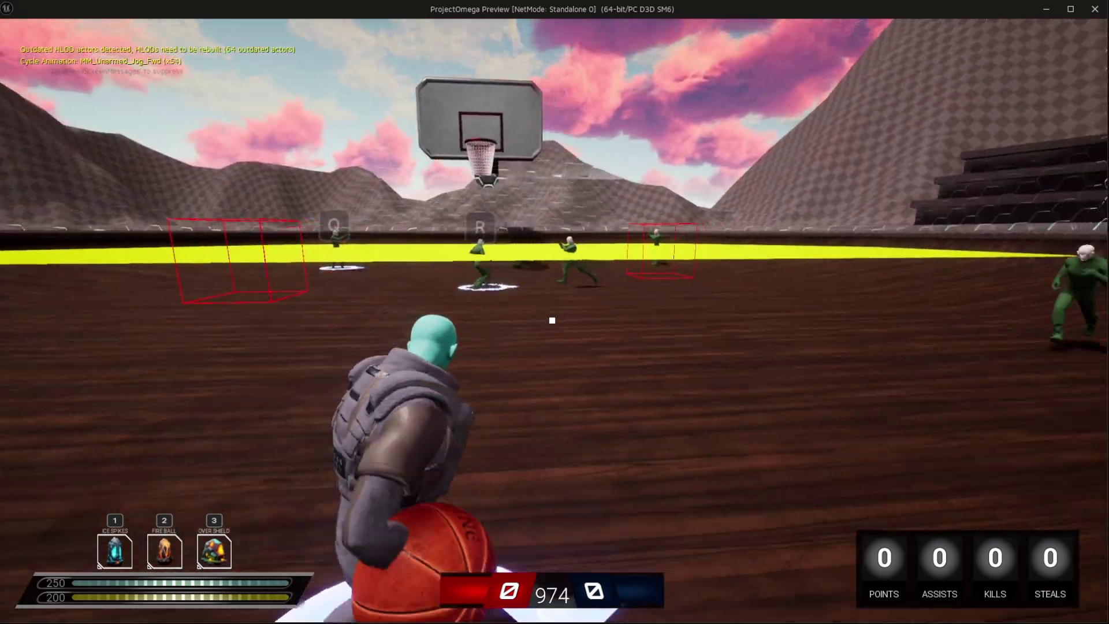
# Carry the basketball across the court toward the hoop, jump and shoot it.
pyautogui.press('w')
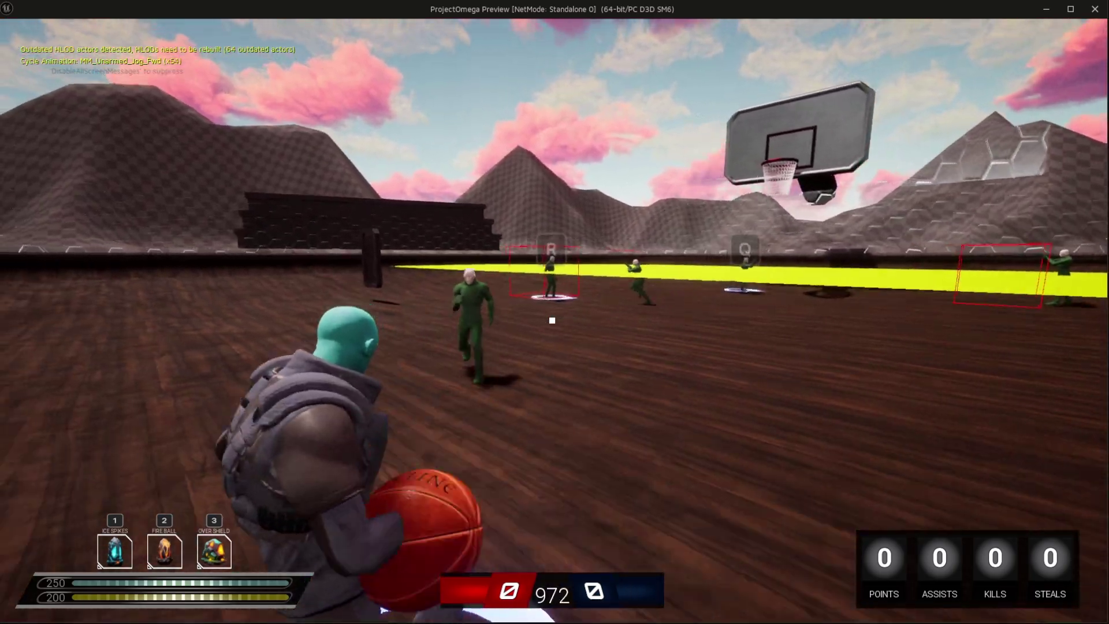
pyautogui.press('w')
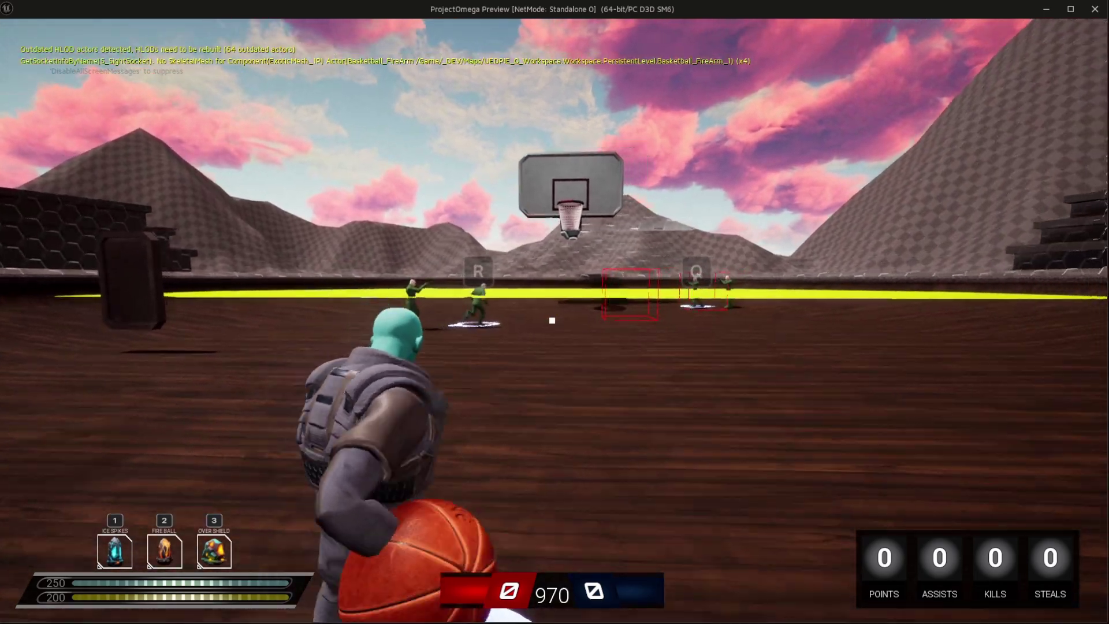
pyautogui.press('w')
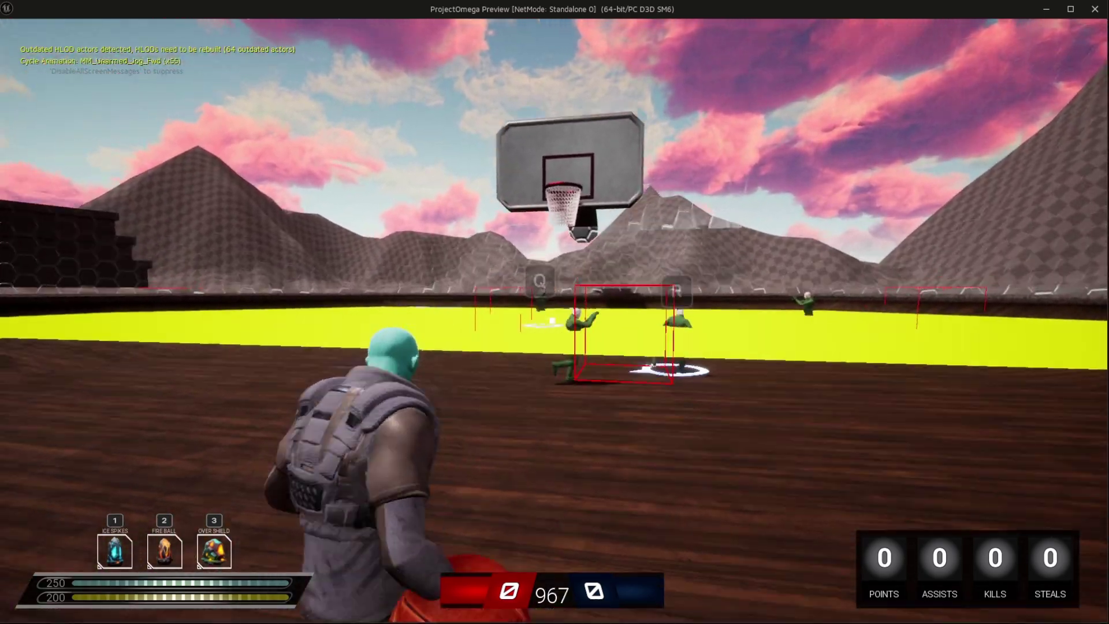
pyautogui.press('space')
pyautogui.click(552, 320)
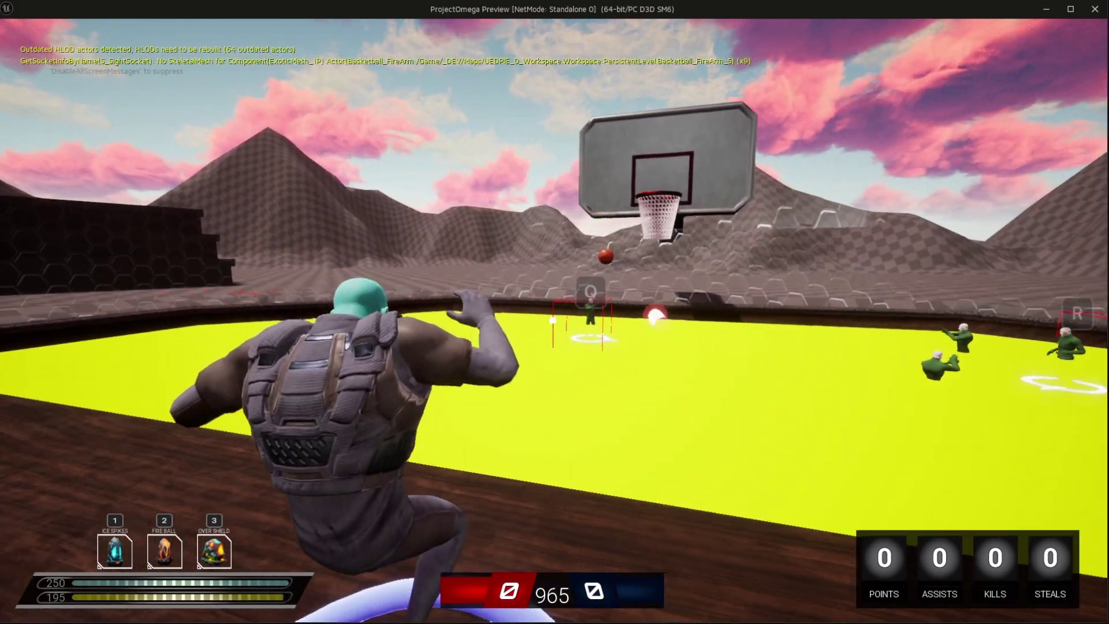
# Back the character away from the hoop and circle the open court while the other players move around.
pyautogui.press('s')
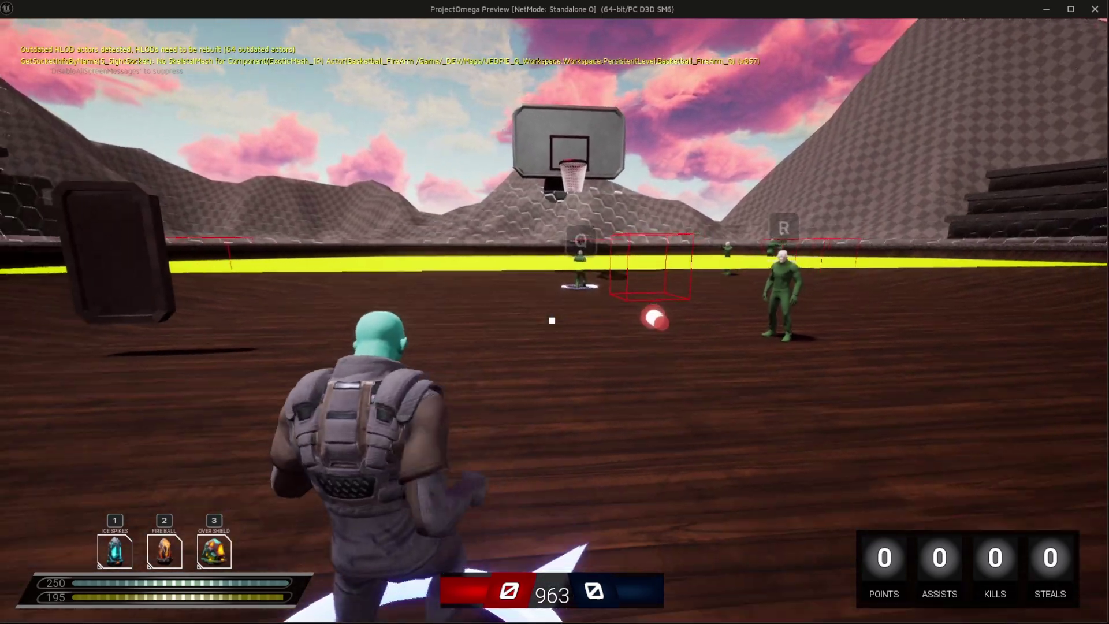
pyautogui.press('d')
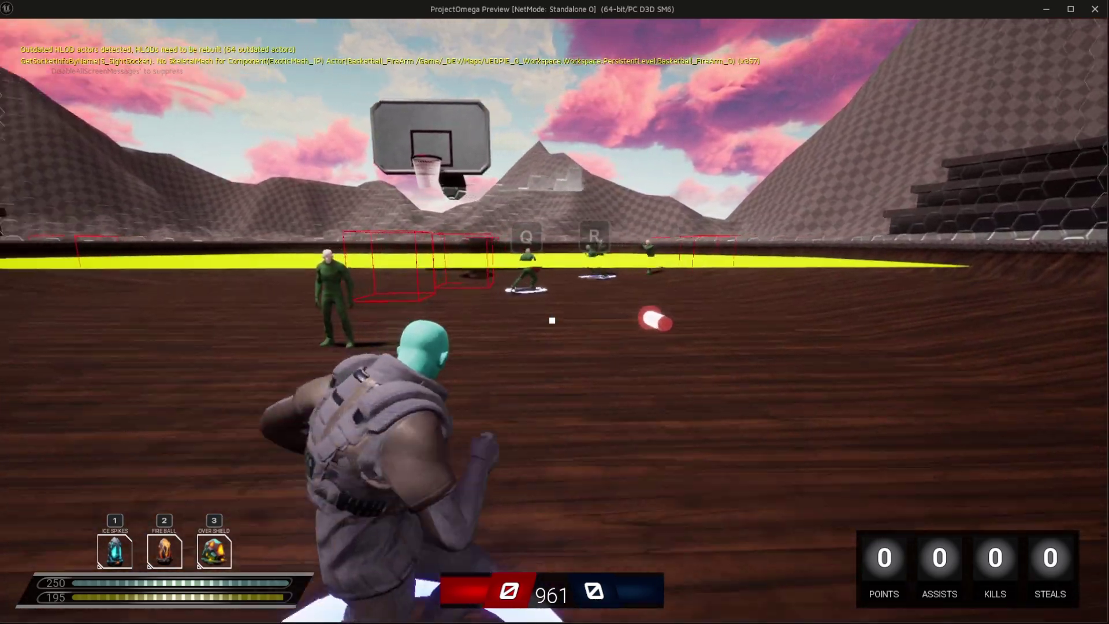
pyautogui.click(552, 320)
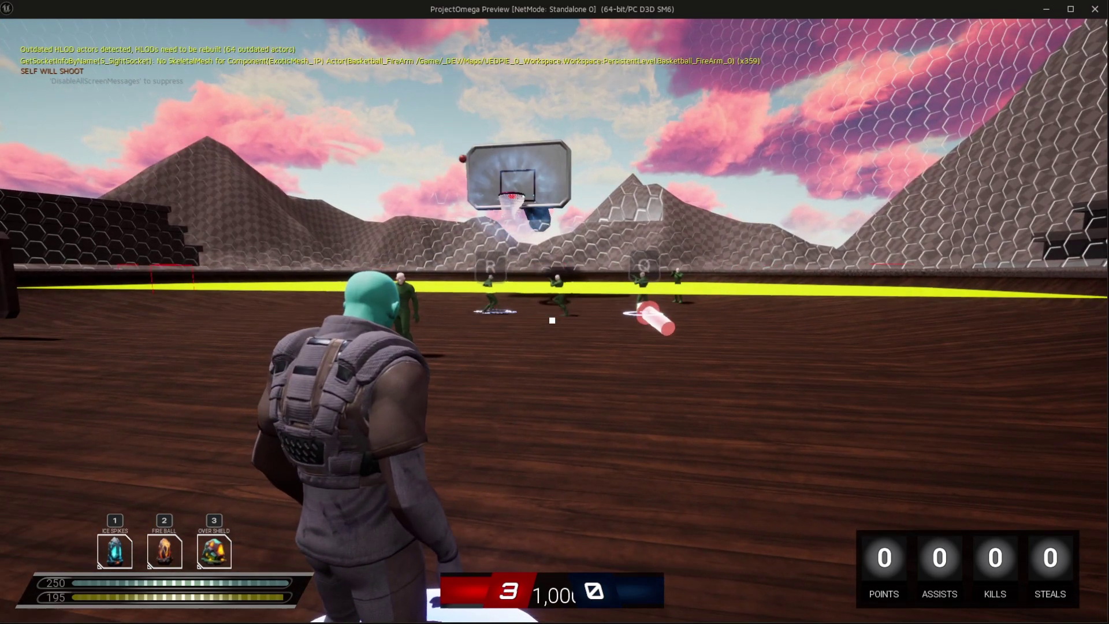
pyautogui.press('a')
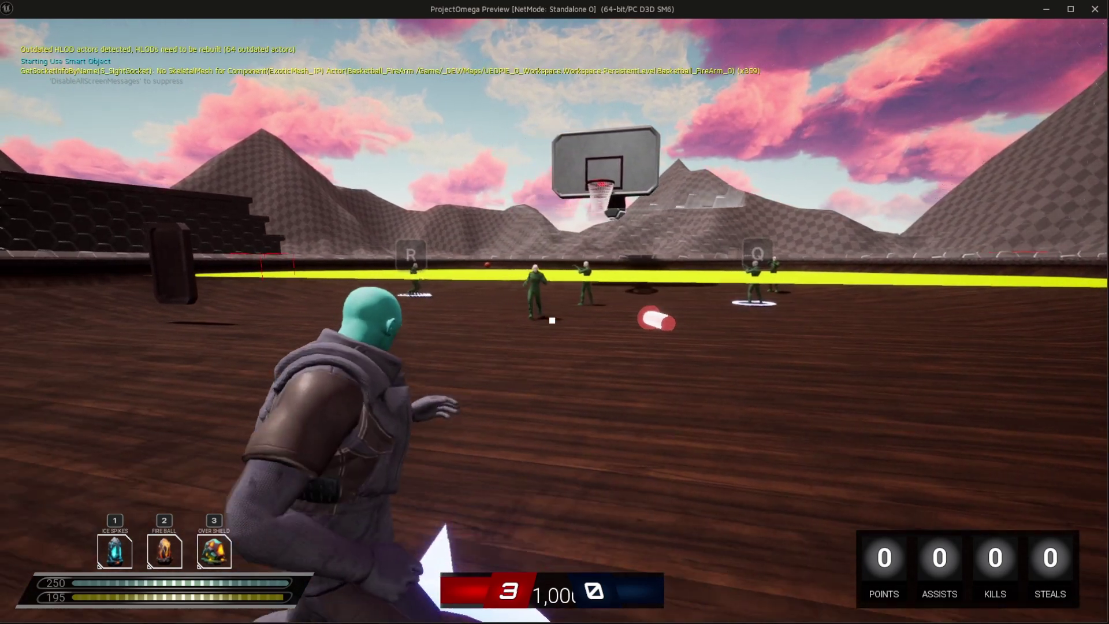
pyautogui.press('w')
# Turn off the debug drawing on the court with the console command ShotCaller.EnableDebug false.
pyautogui.press('`')
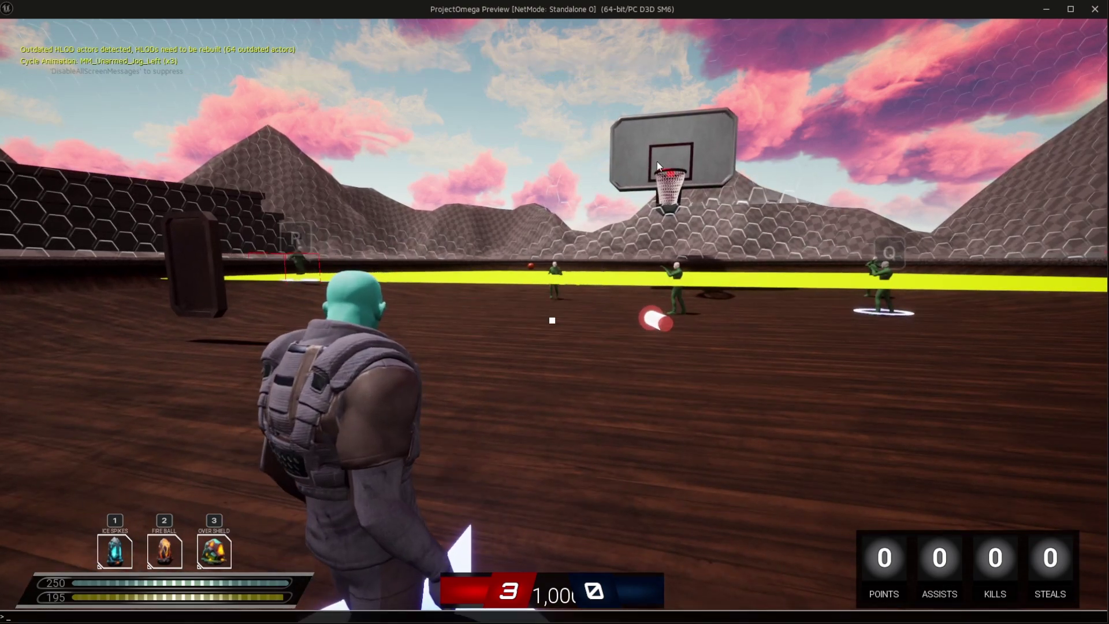
pyautogui.press('`')
pyautogui.press('s')
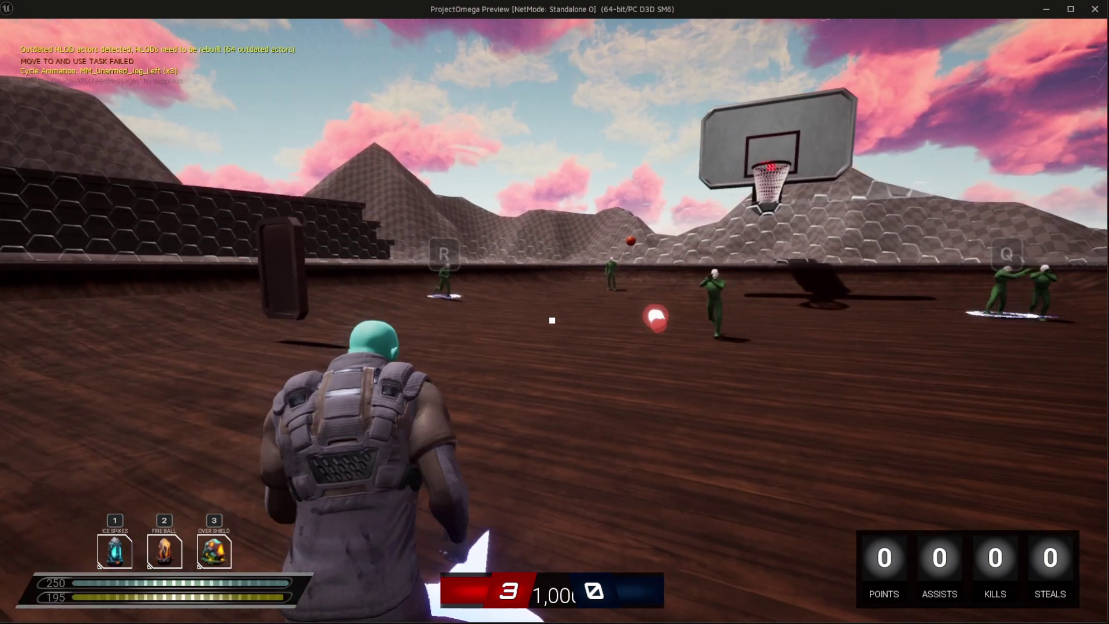
# Chase the opponent carrying the basketball across the court.
pyautogui.press('s')
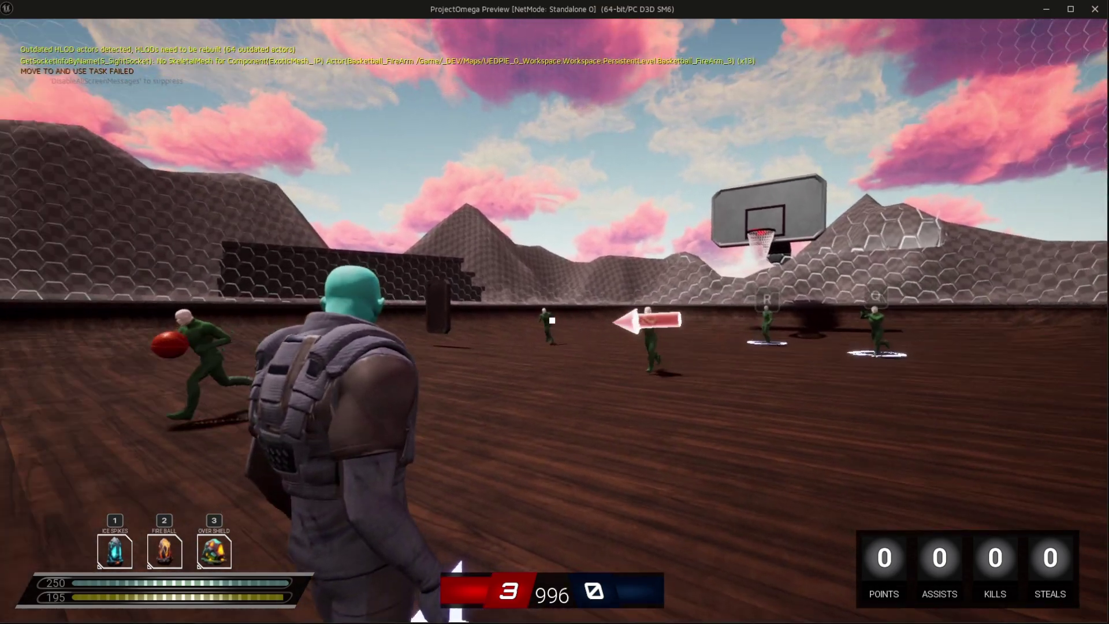
pyautogui.press('w')
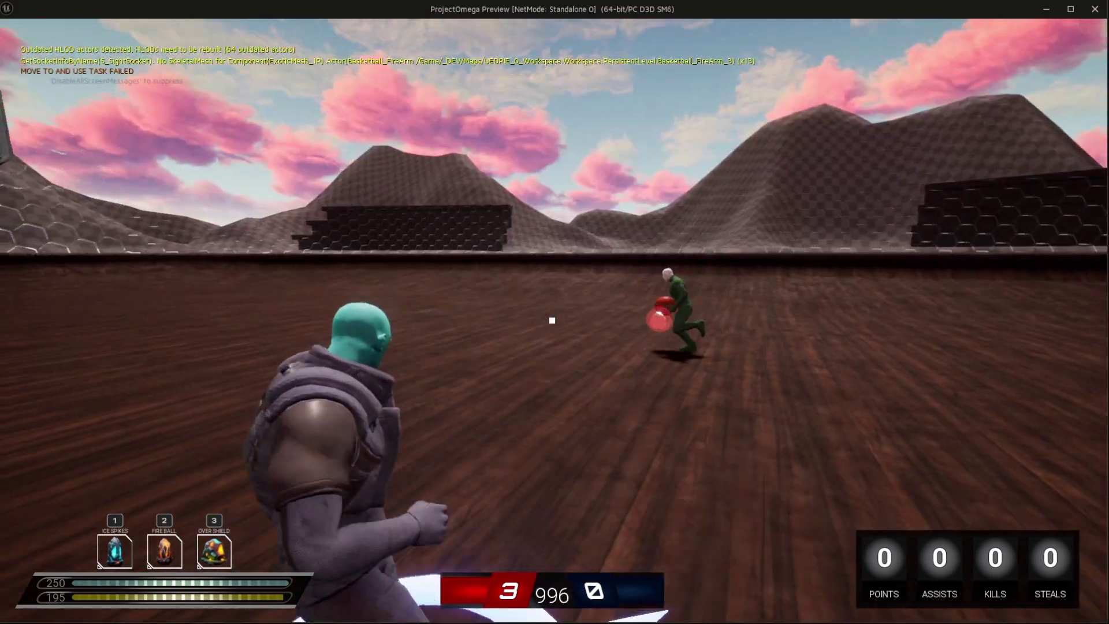
pyautogui.press('w')
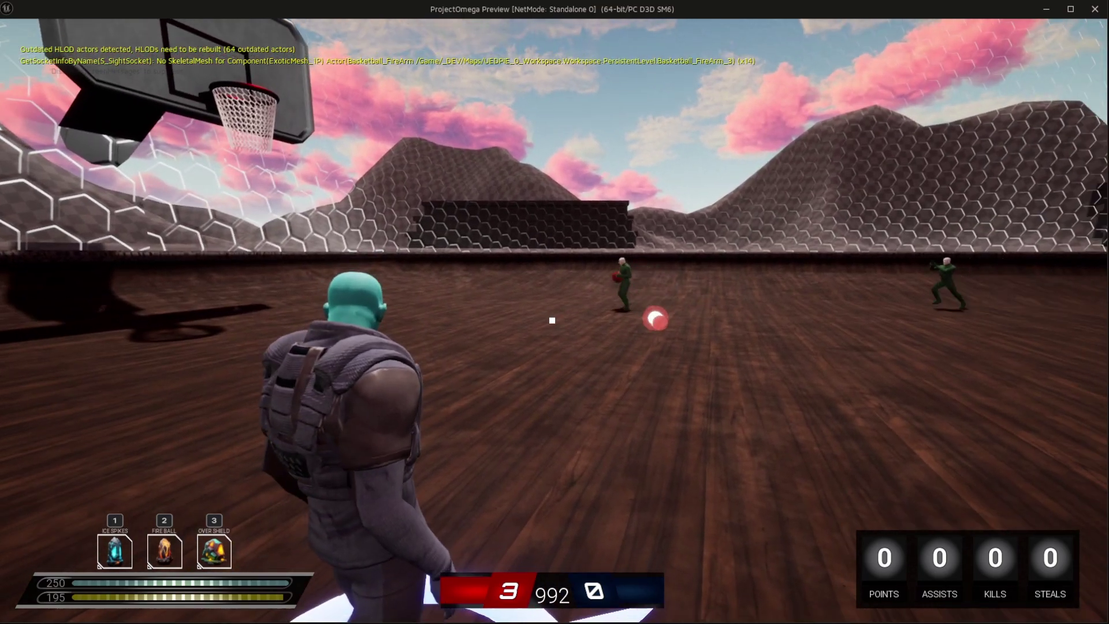
pyautogui.press('w')
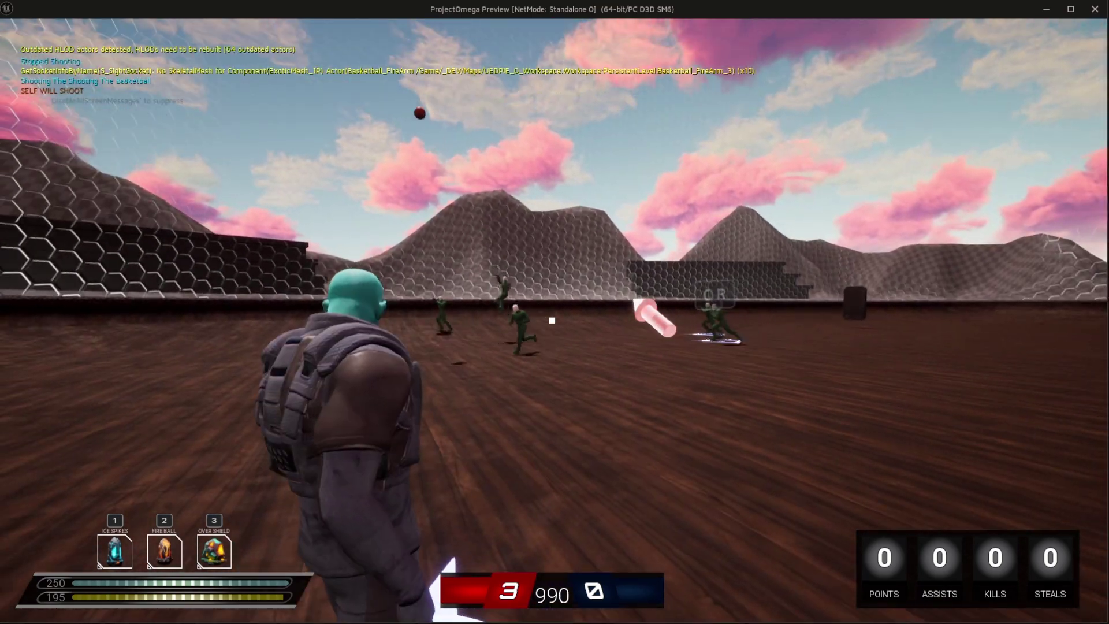
pyautogui.press('w')
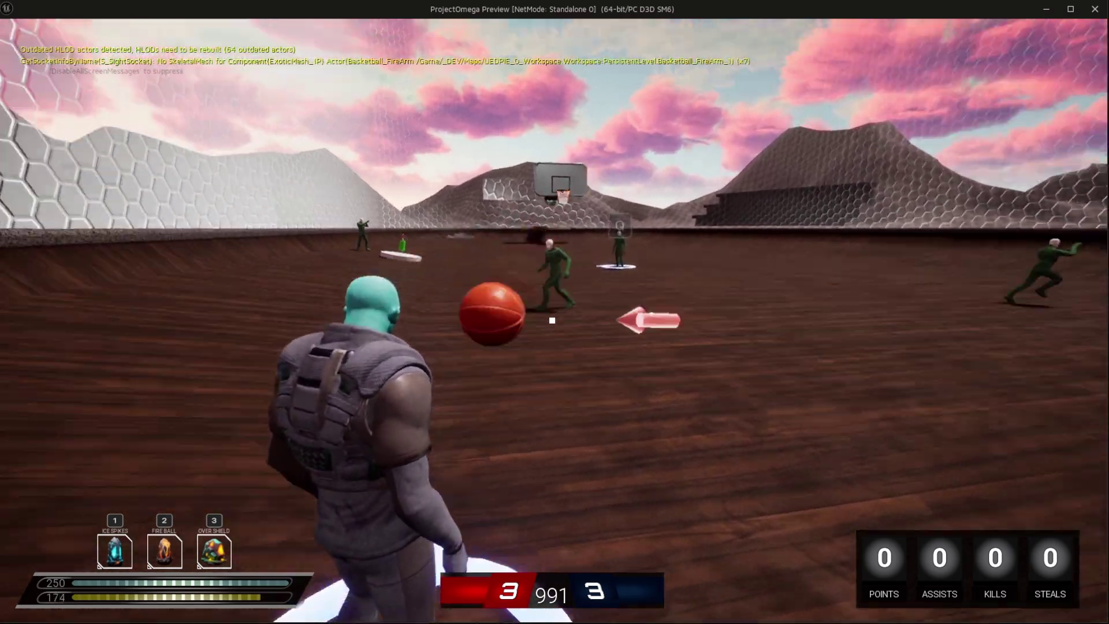
# Grab the basketball, run it across the court and pass it to teammate Q.
pyautogui.press('e')
pyautogui.click(552, 320)
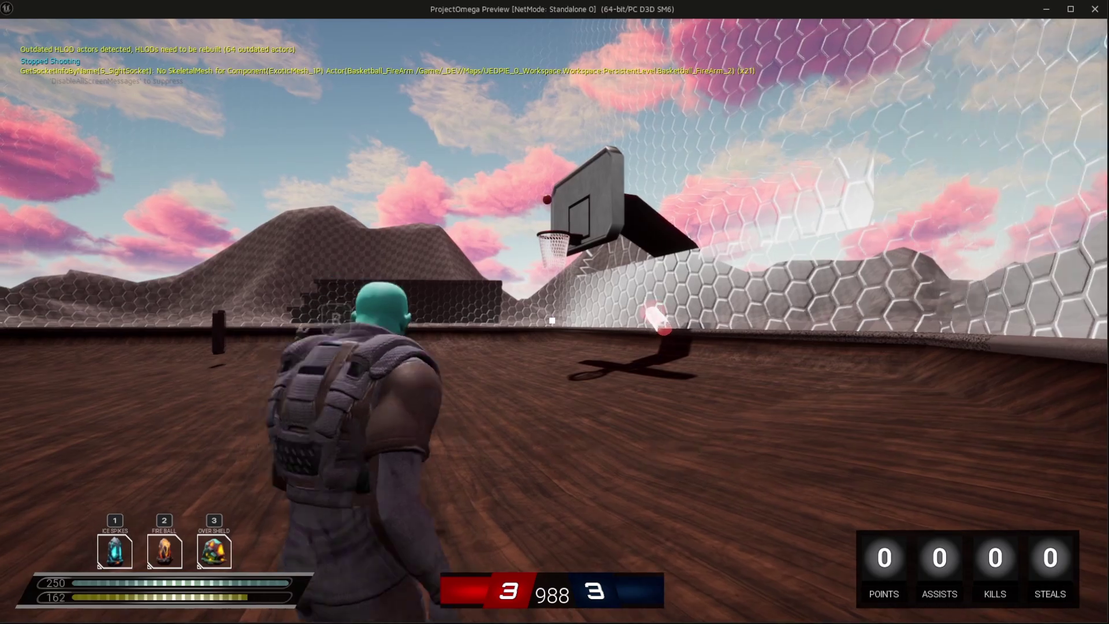
pyautogui.press('w')
pyautogui.press('e')
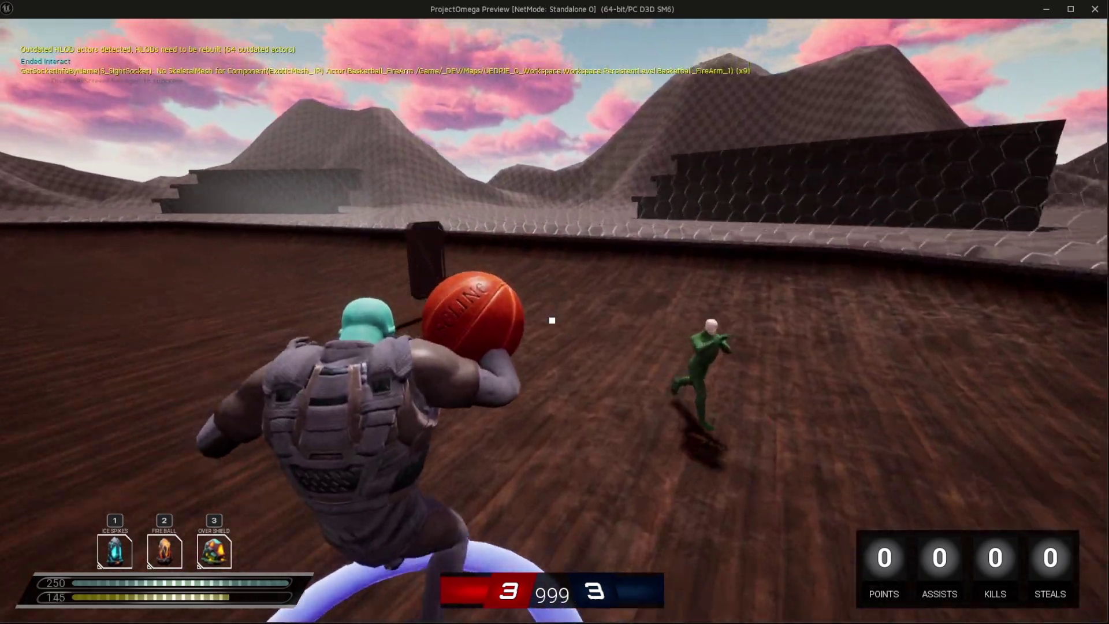
pyautogui.press('w')
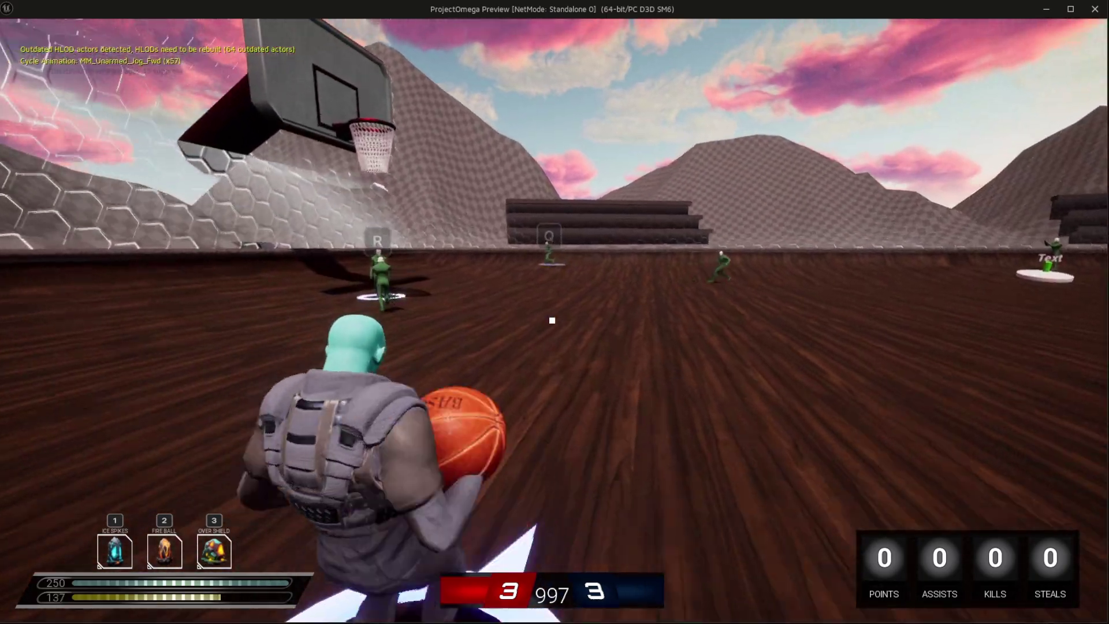
pyautogui.press('q')
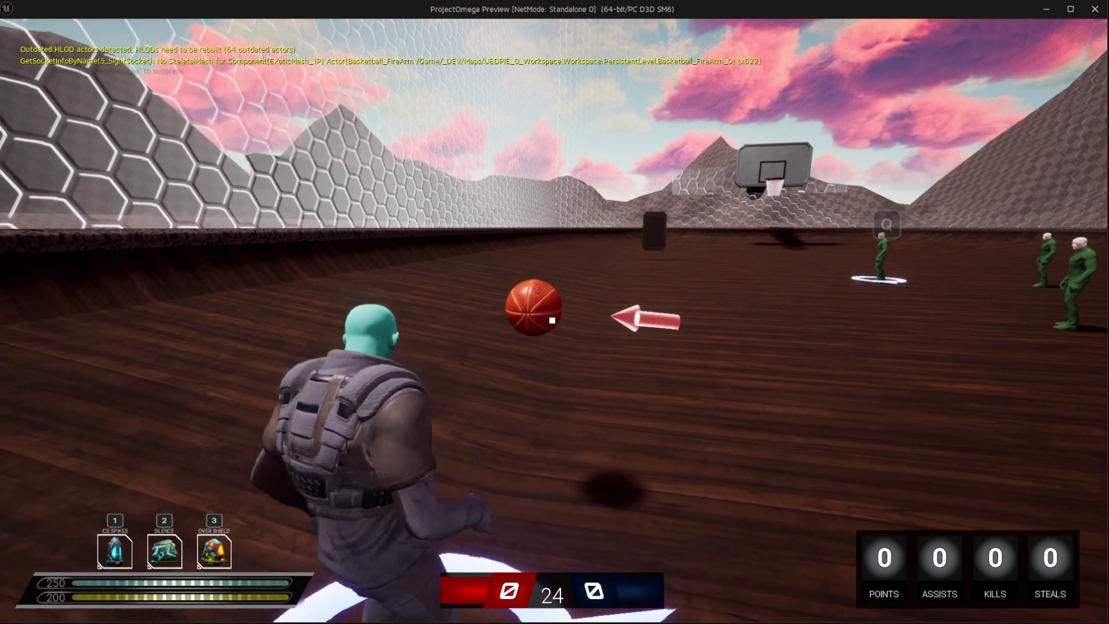
# Pick up the floating basketball and choose the upper option of the radial selection wheel.
pyautogui.press('e')
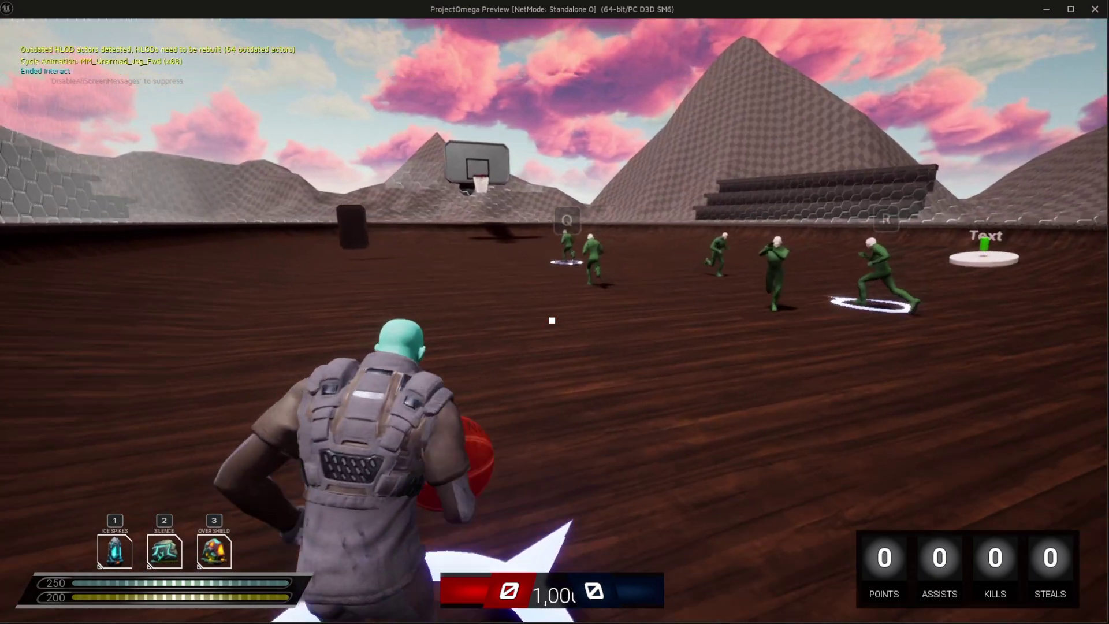
pyautogui.press('Tab')
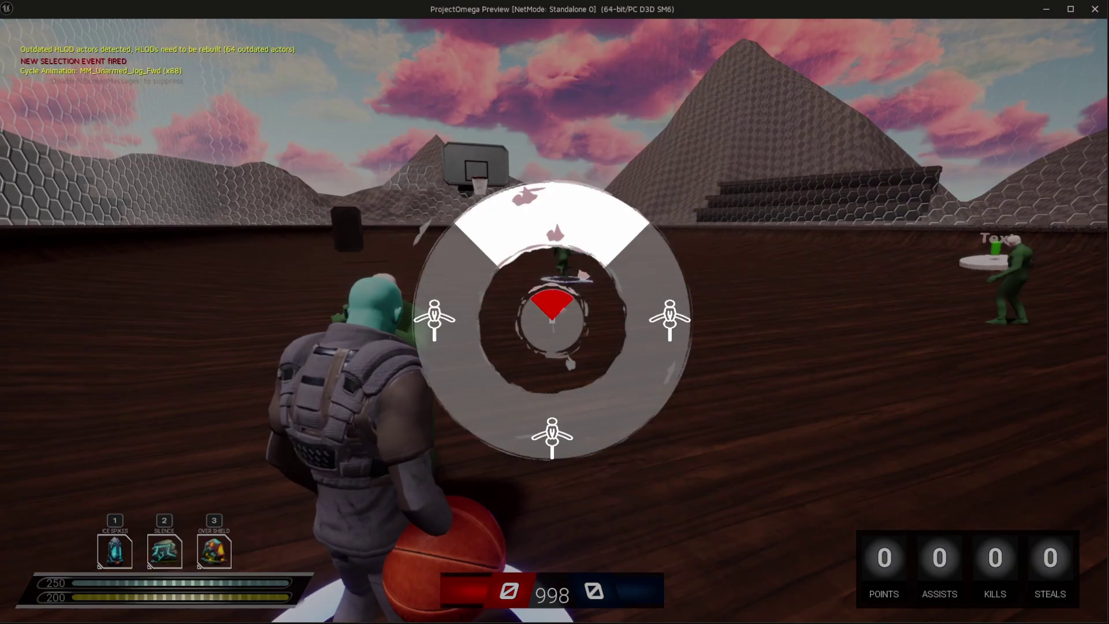
pyautogui.click(552, 320)
# Run toward the hoop with the basketball and throw it.
pyautogui.press('w')
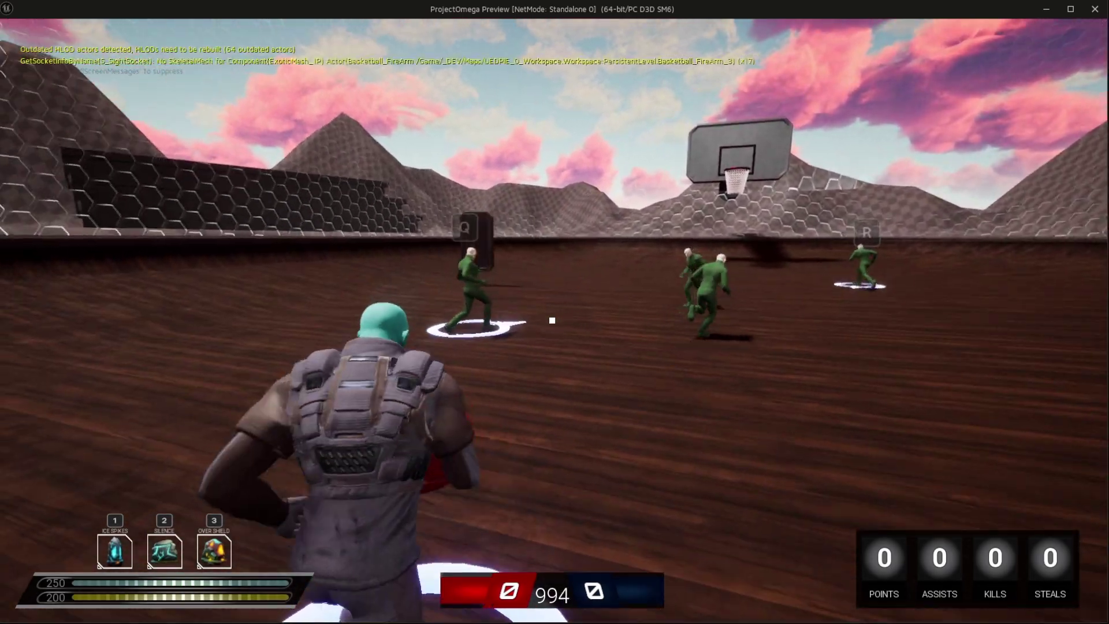
pyautogui.press('w')
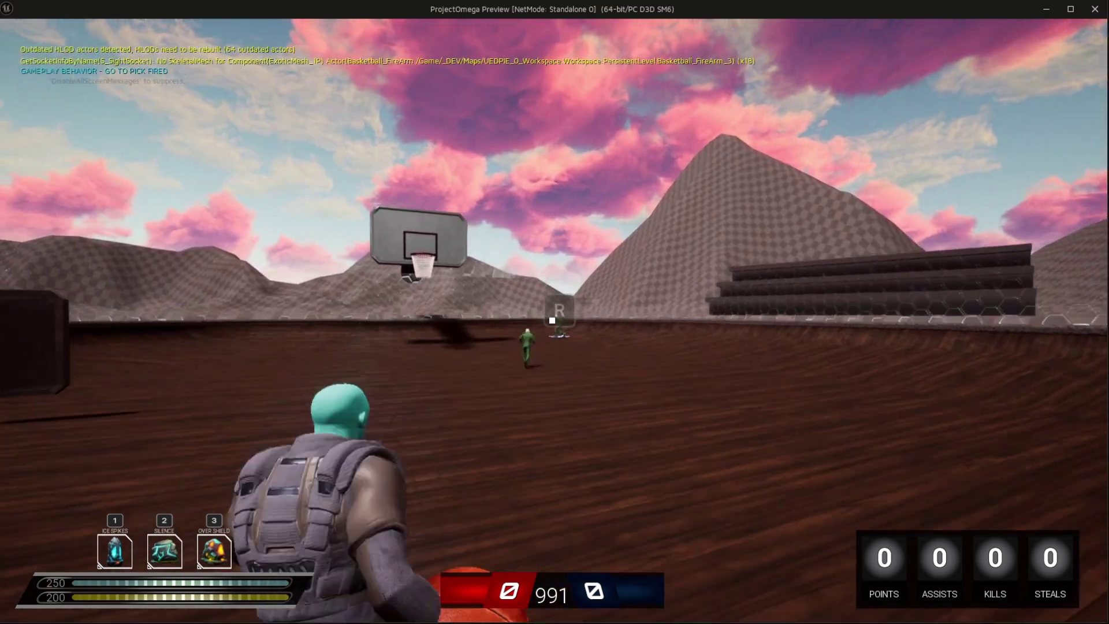
pyautogui.click(552, 320)
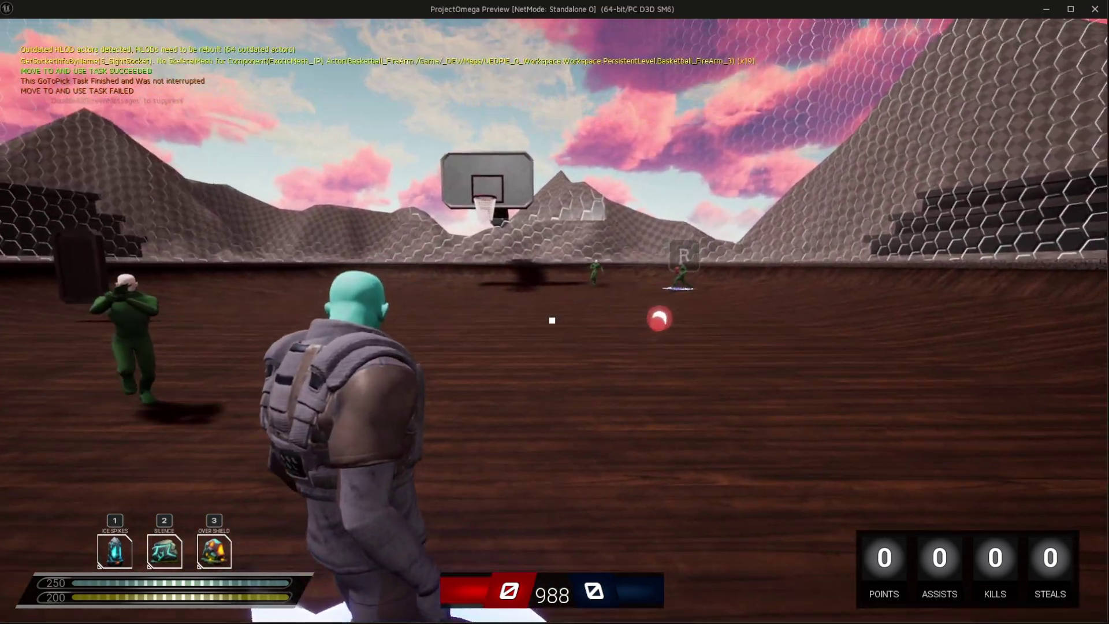
# Reposition the character on the court to go after the opposing ball carrier.
pyautogui.press('w')
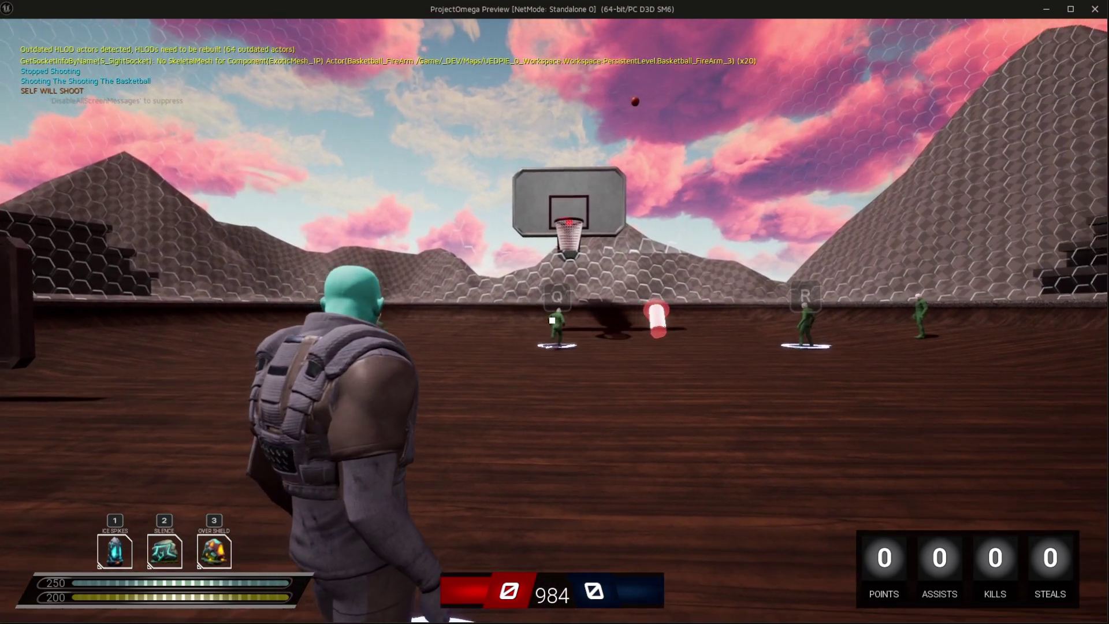
pyautogui.press('s')
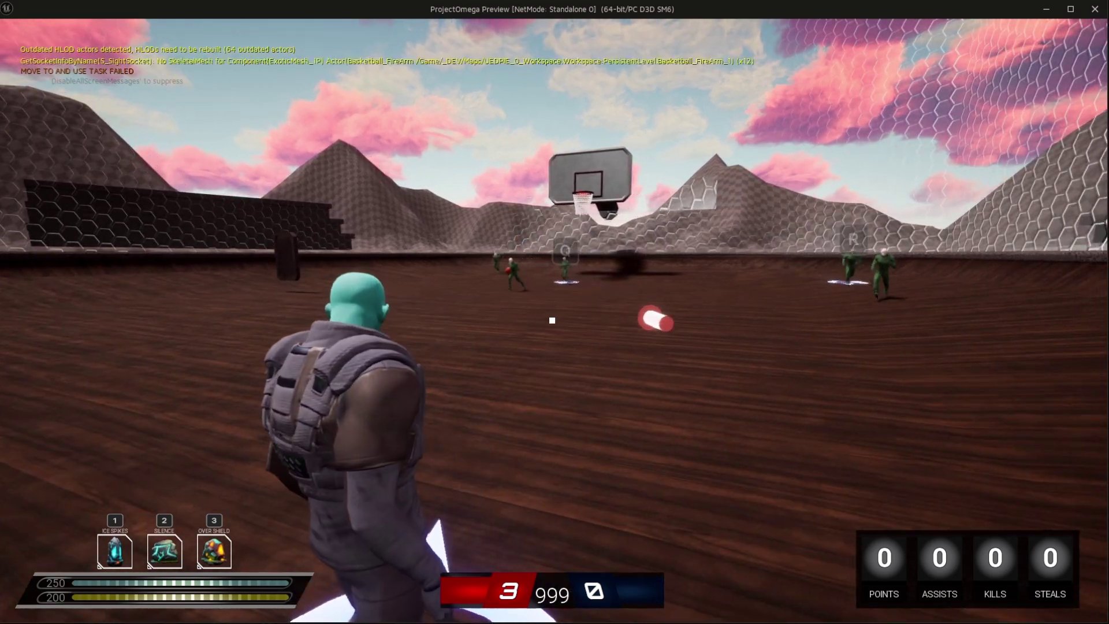
pyautogui.press('w')
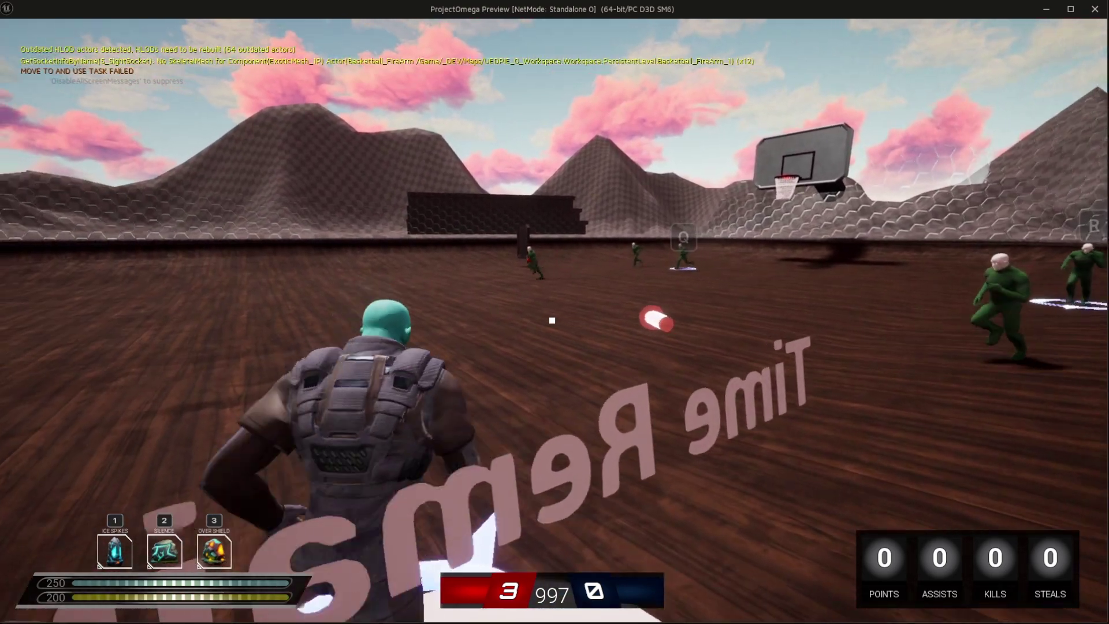
# Equip the Ice Spikes ability and fire it repeatedly at the opponent carrying the ball while running after them.
pyautogui.press('w')
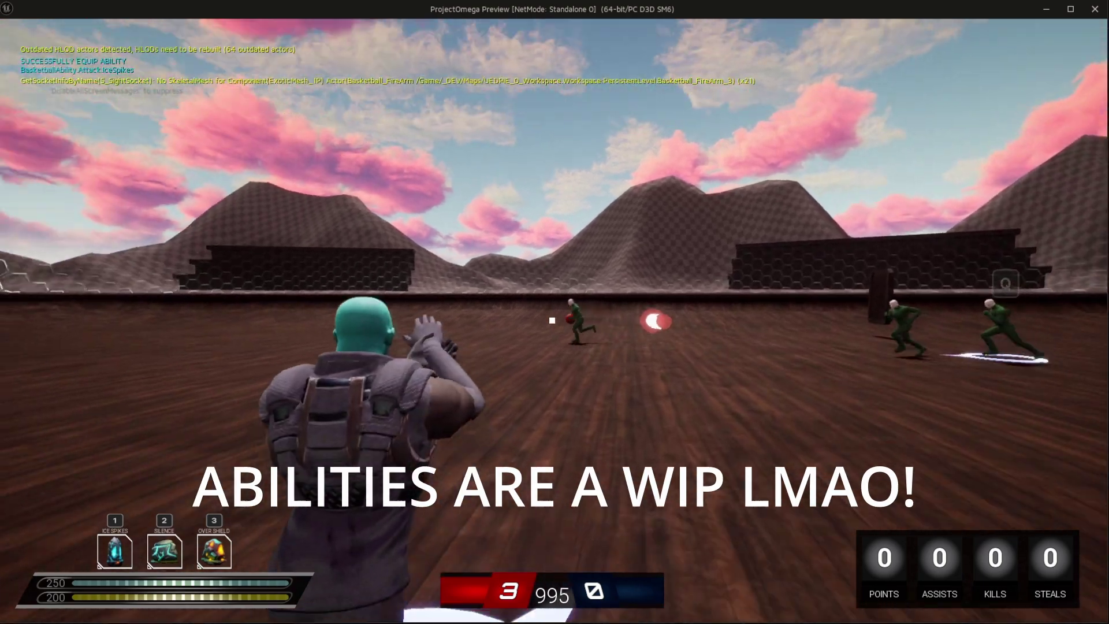
pyautogui.press('w')
pyautogui.click(551, 320)
pyautogui.click(551, 320)
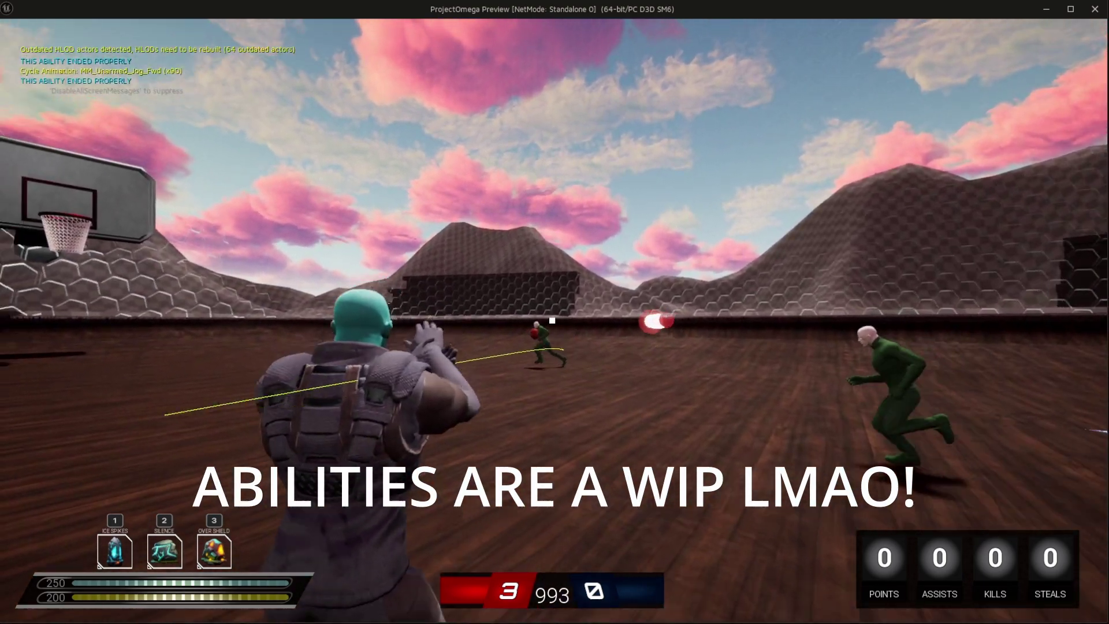
pyautogui.press('w')
pyautogui.click(552, 319)
pyautogui.click(552, 320)
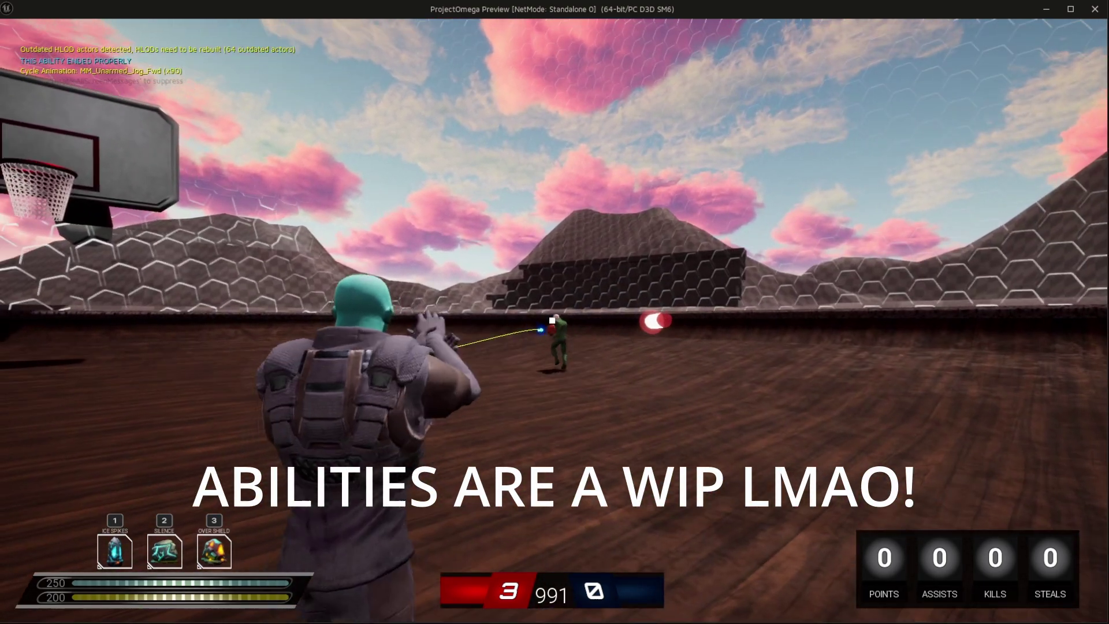
pyautogui.press('w')
pyautogui.click(552, 320)
pyautogui.click(552, 320)
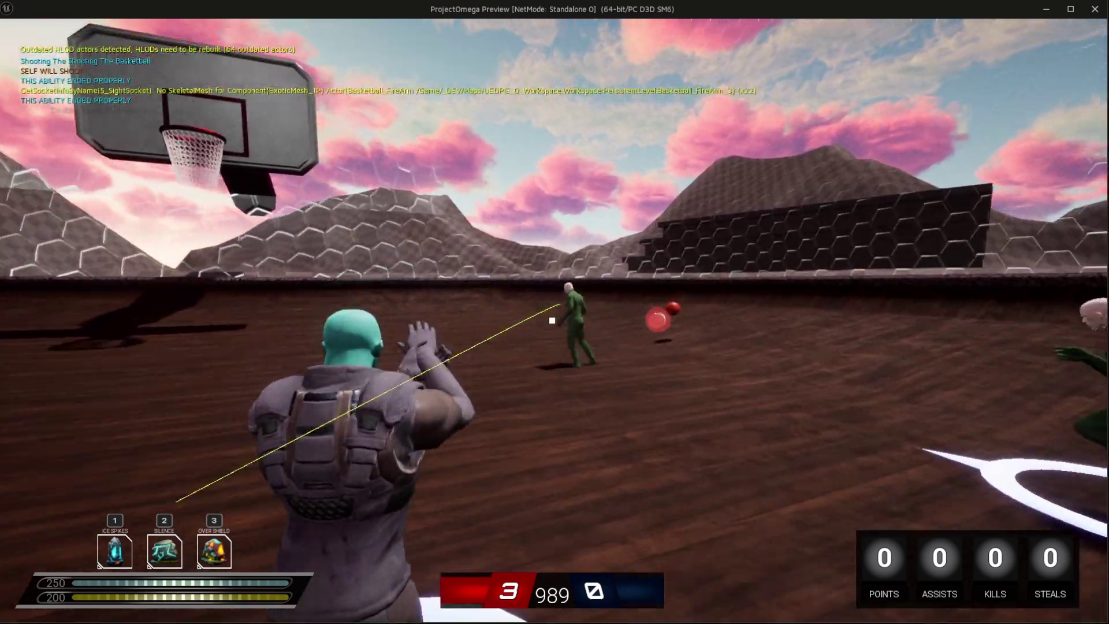
pyautogui.press('w')
pyautogui.click(551, 320)
pyautogui.click(552, 320)
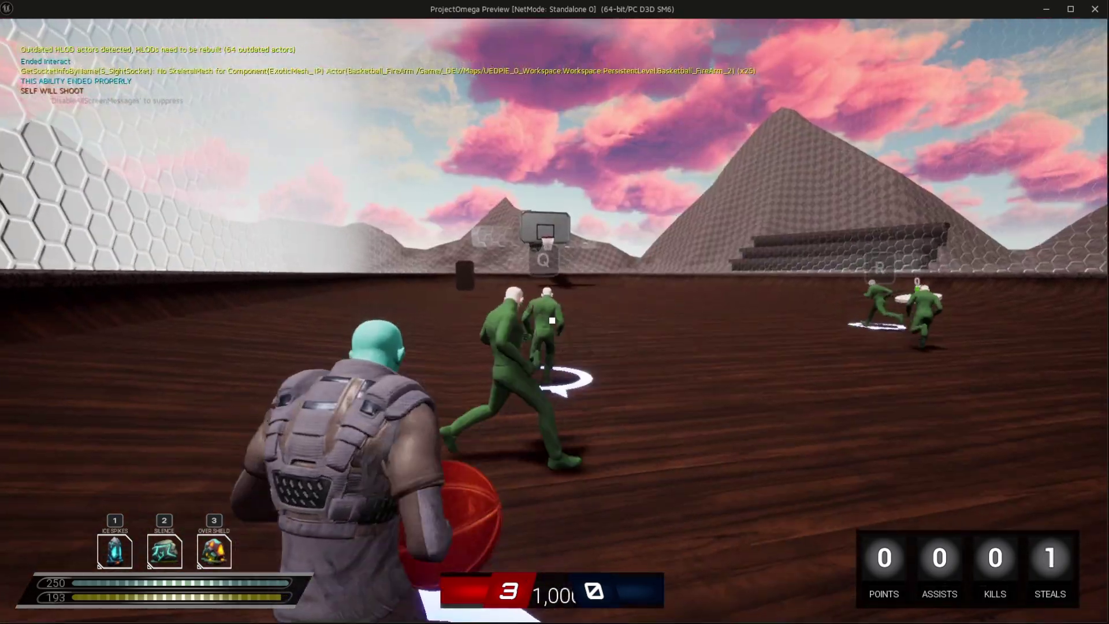
# Run up the court with the basketball and execute the console command ShotCaller.EnableDebug false.
pyautogui.press('w')
pyautogui.press('w')
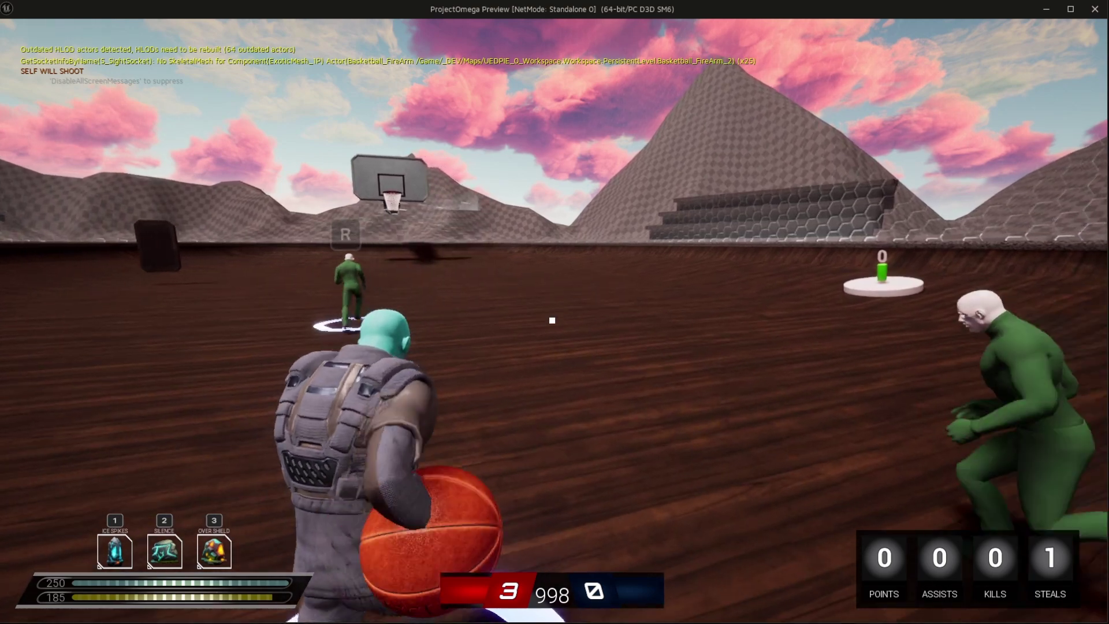
pyautogui.press('`')
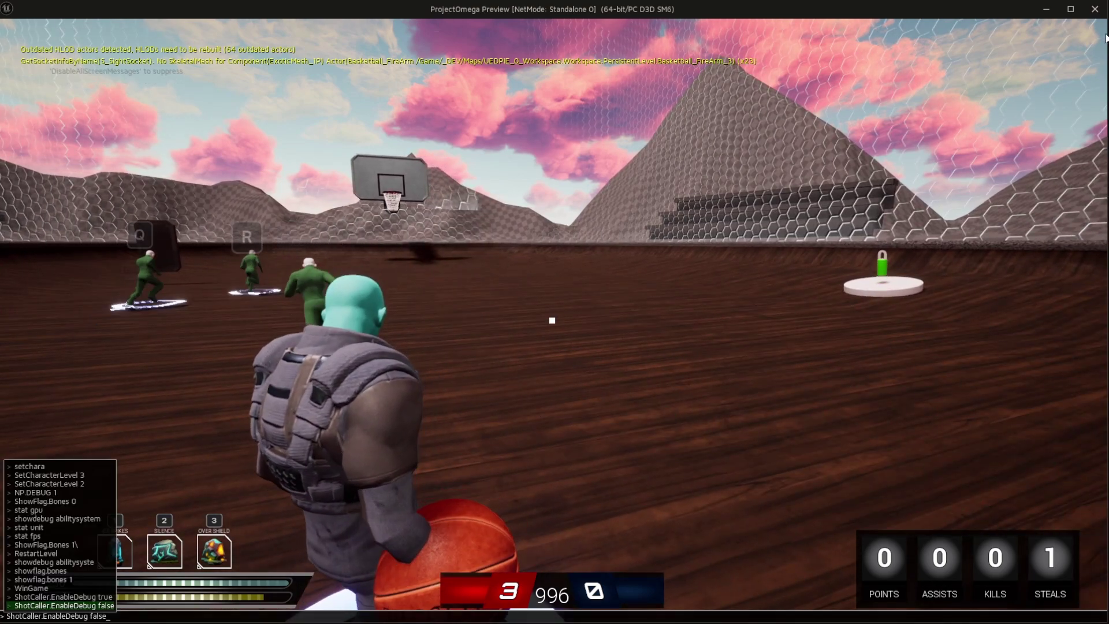
pyautogui.press('Return')
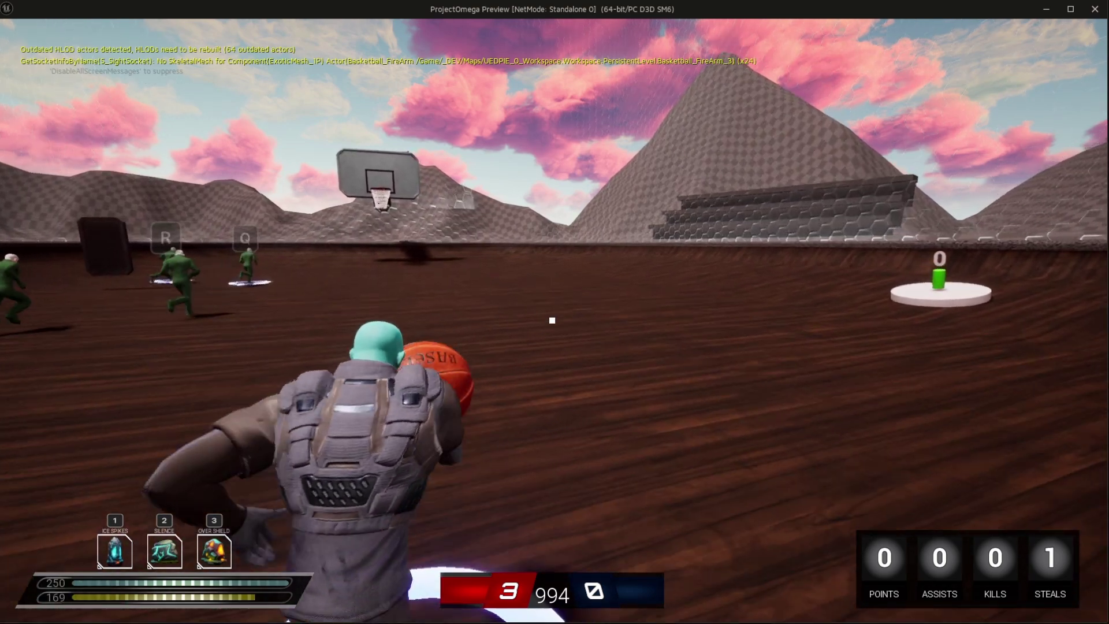
# Call the PickAndRoll play for the team and run up the court with the basketball.
pyautogui.press('Tab')
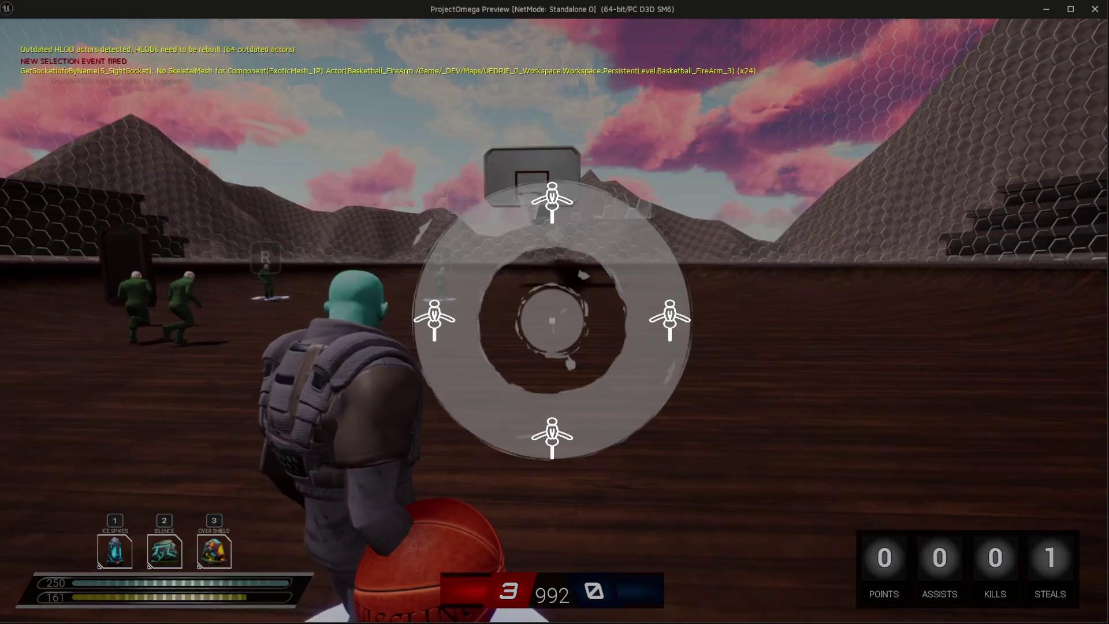
pyautogui.press('w')
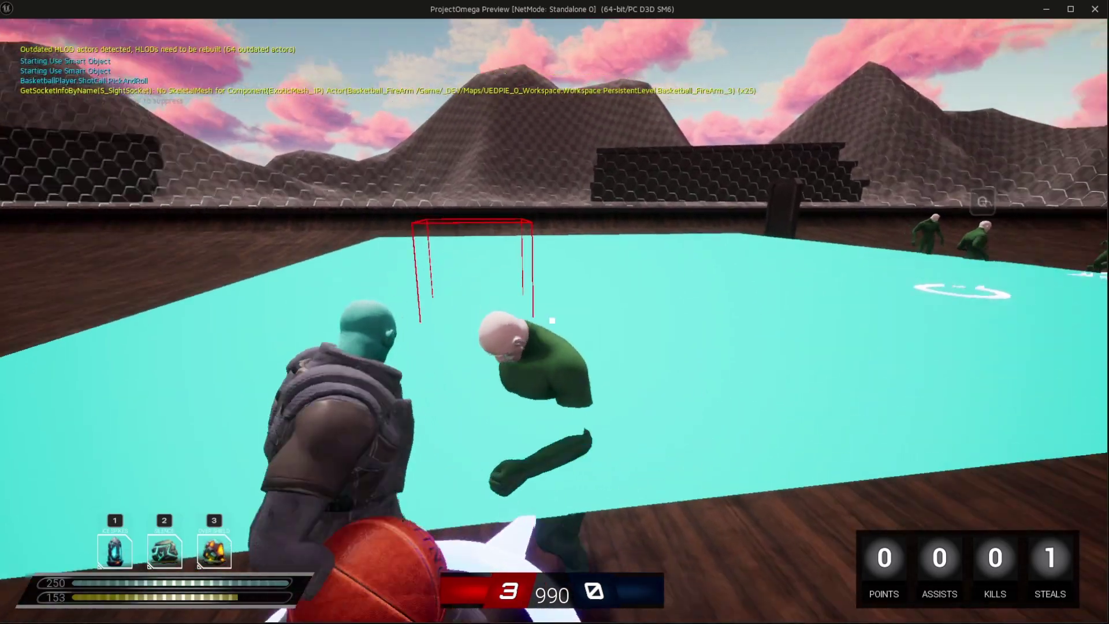
pyautogui.press('space')
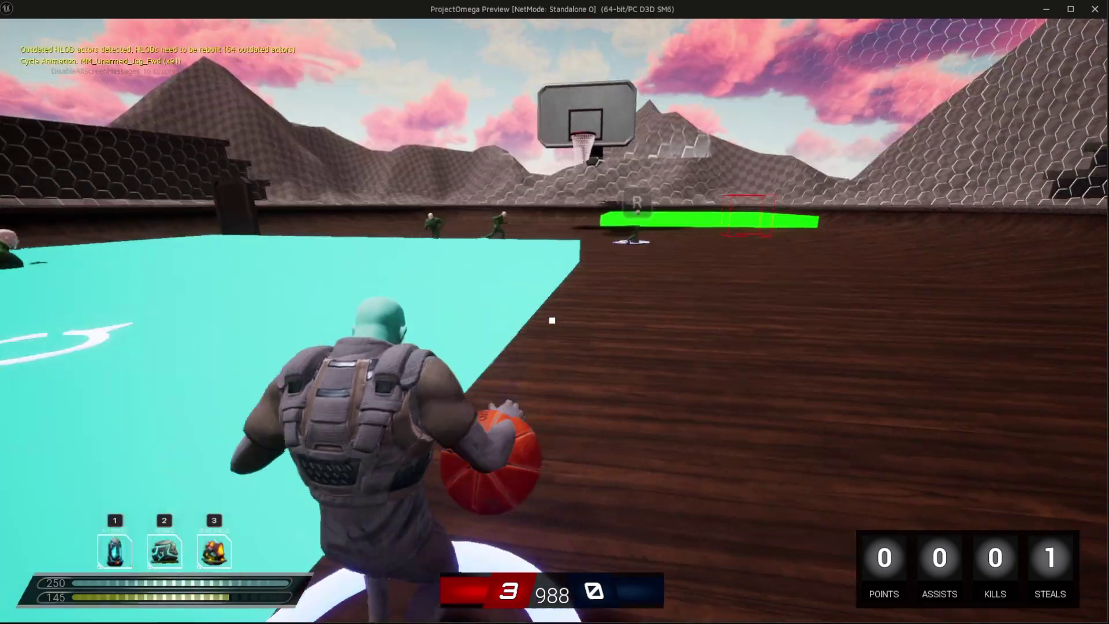
# Pass to the teammate marked R, slide across the court and steal the ball.
pyautogui.press('r')
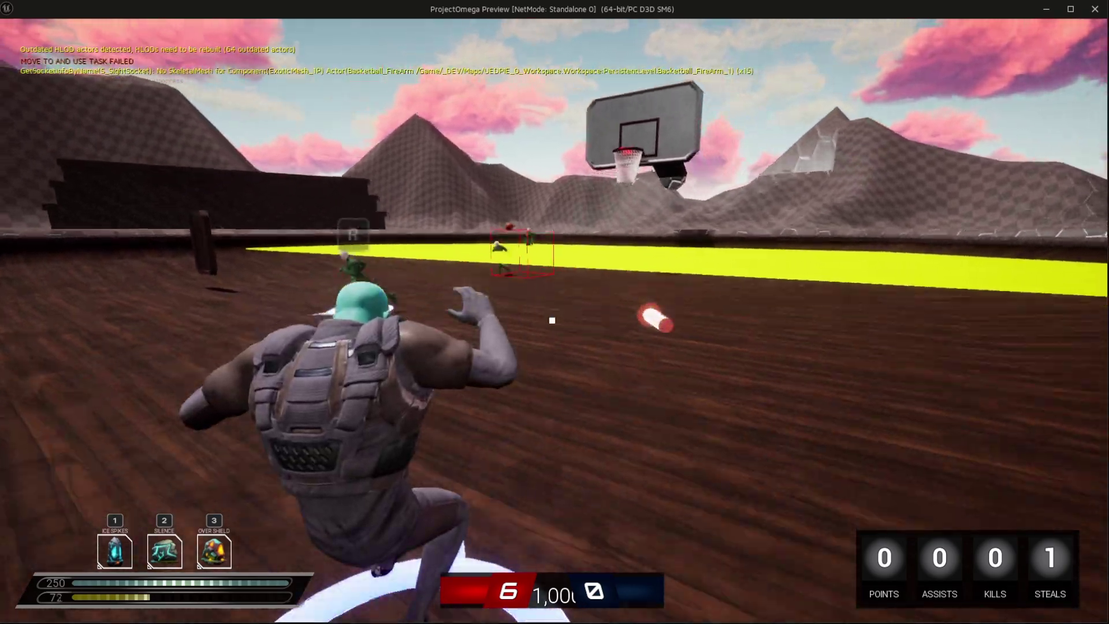
pyautogui.press('c')
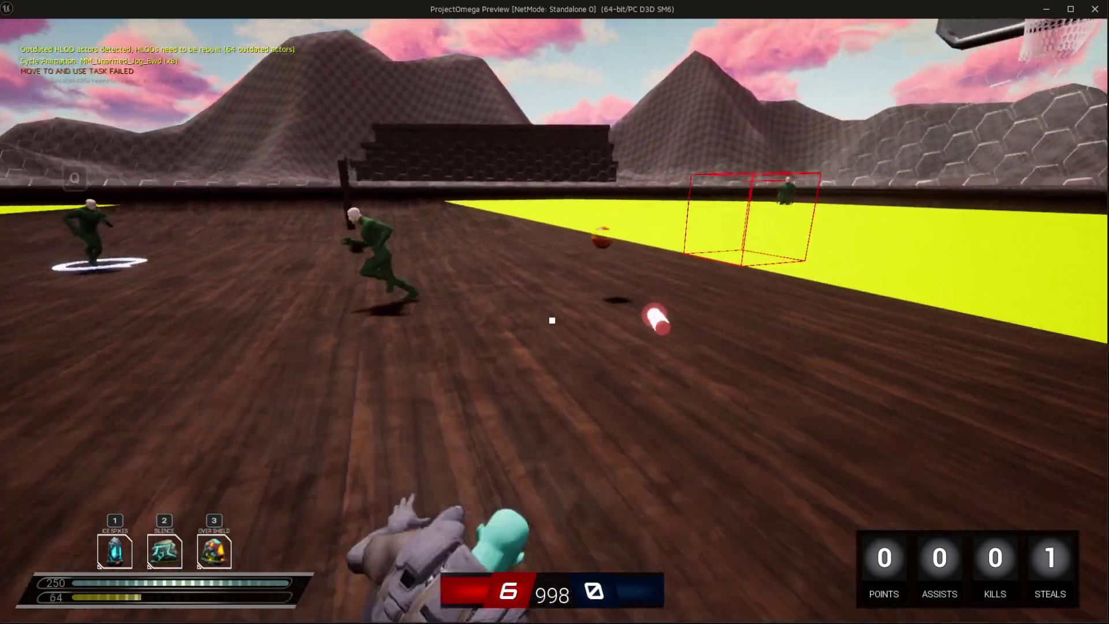
pyautogui.press('e')
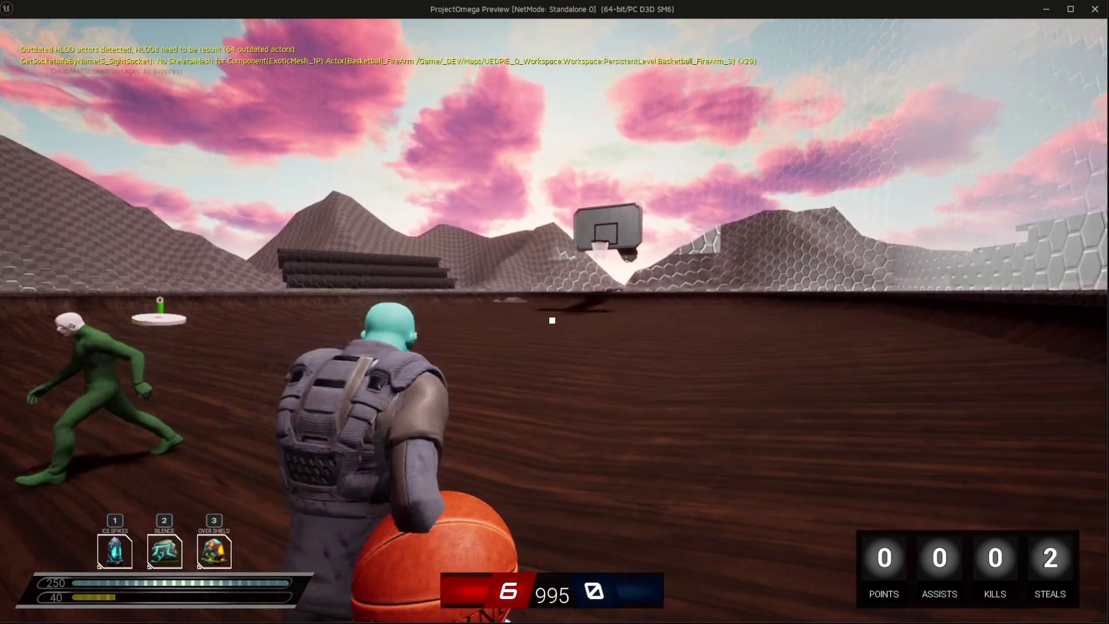
# Execute the console command WinGame in the running match.
pyautogui.press('`')
pyautogui.write('W')
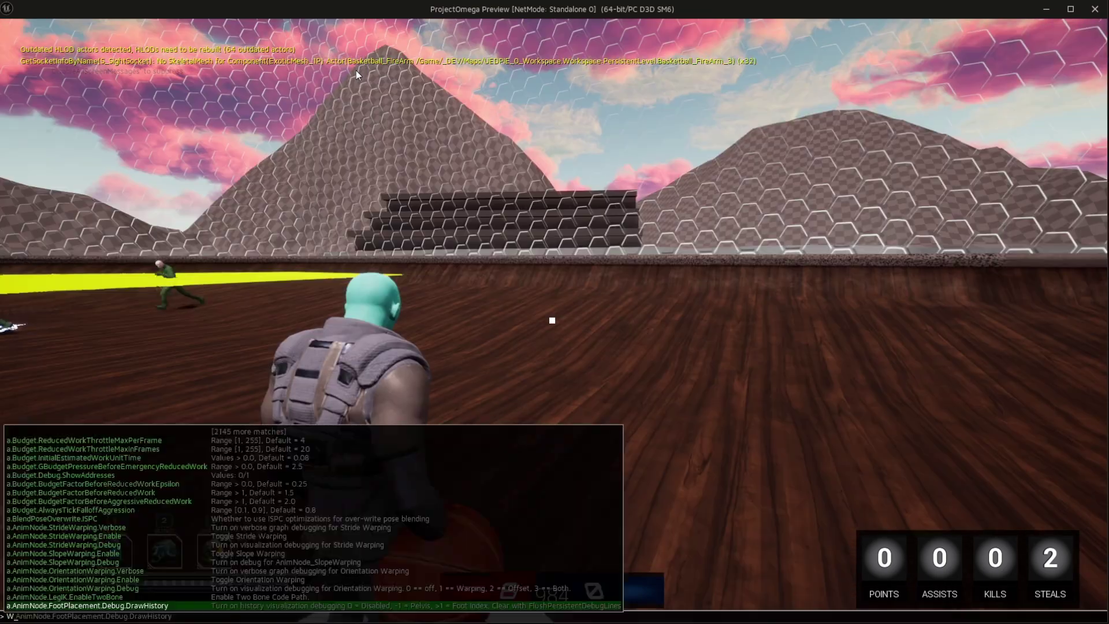
pyautogui.write('inGame')
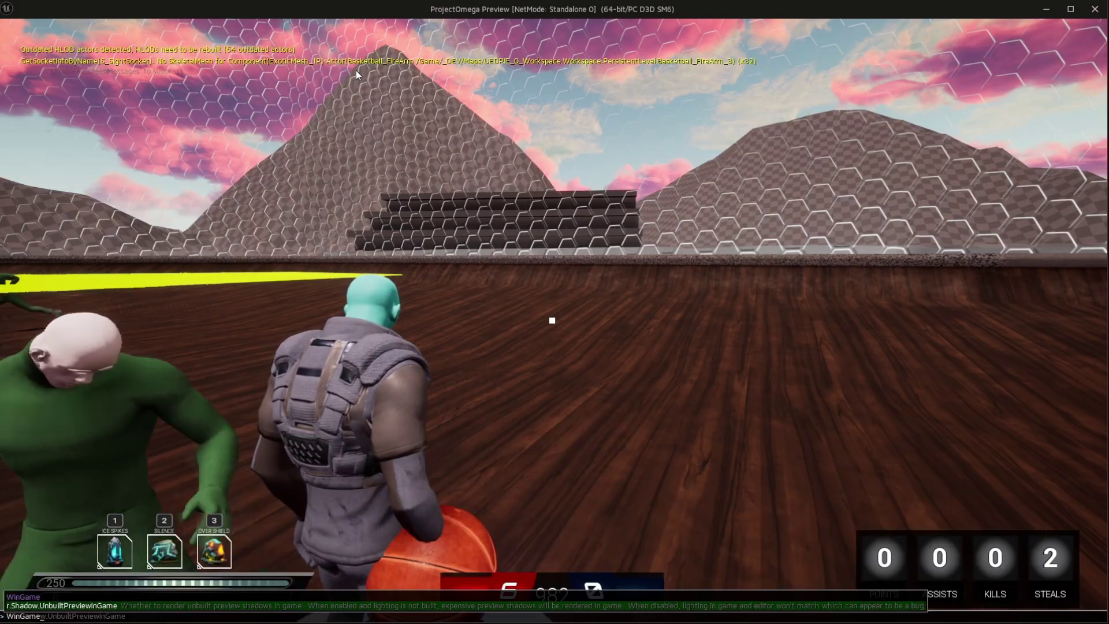
pyautogui.press('Return')
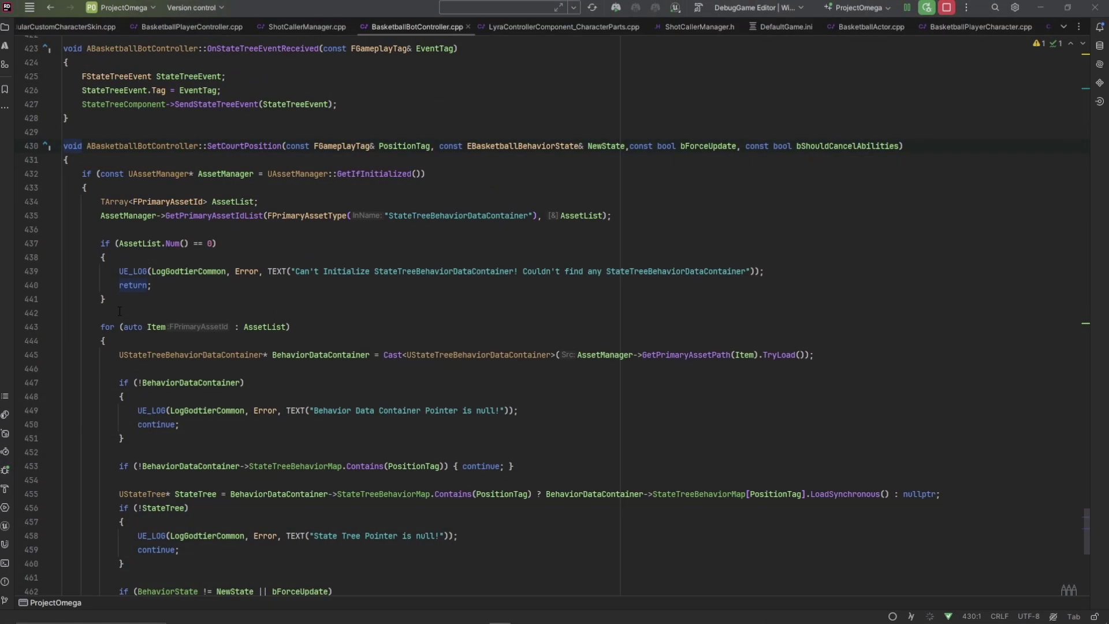
# Examine OnShotCallEventReceived and SetCourtPosition in BasketballBotController.cpp, including the UStateTreeBehaviorDataContainer type used in the asset loop.
pyautogui.scroll(3, 120, 302)
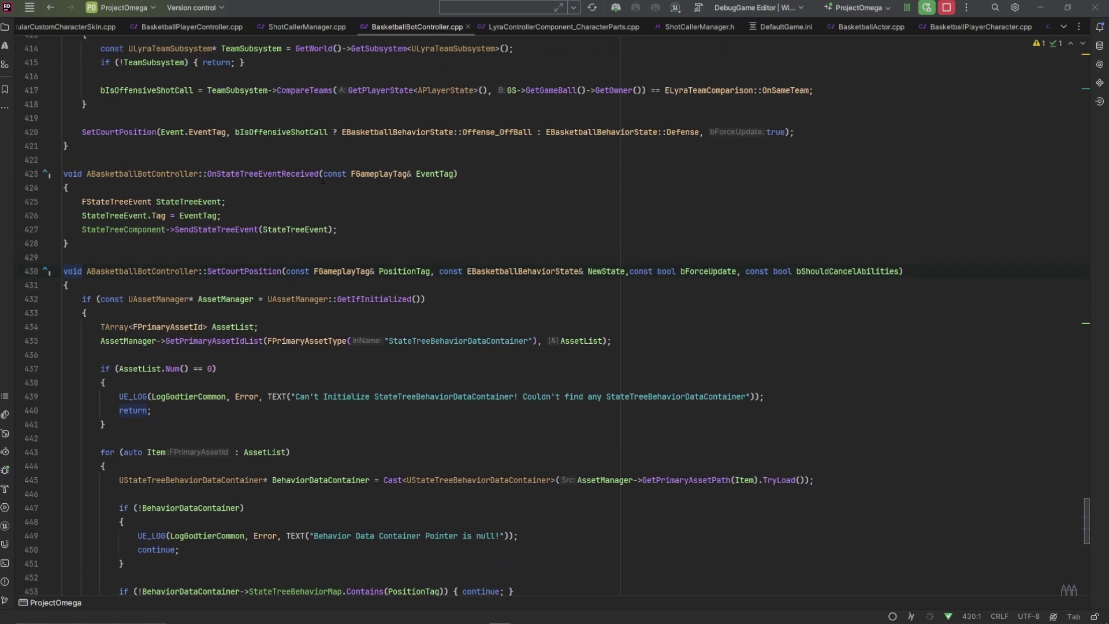
pyautogui.scroll(4, 282, 180)
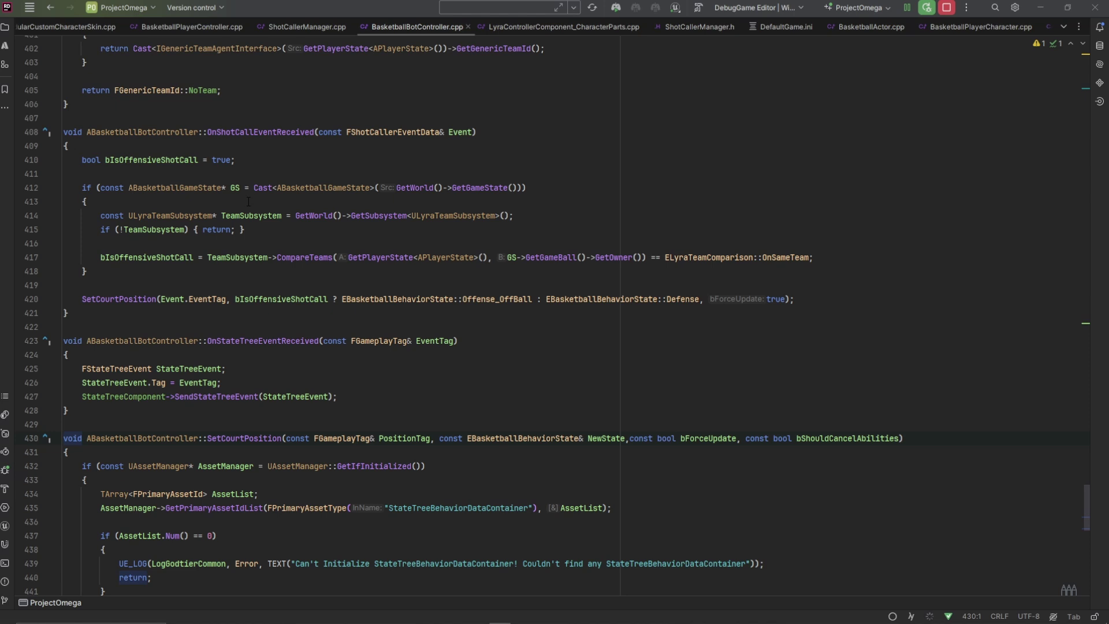
pyautogui.scroll(-1, 248, 202)
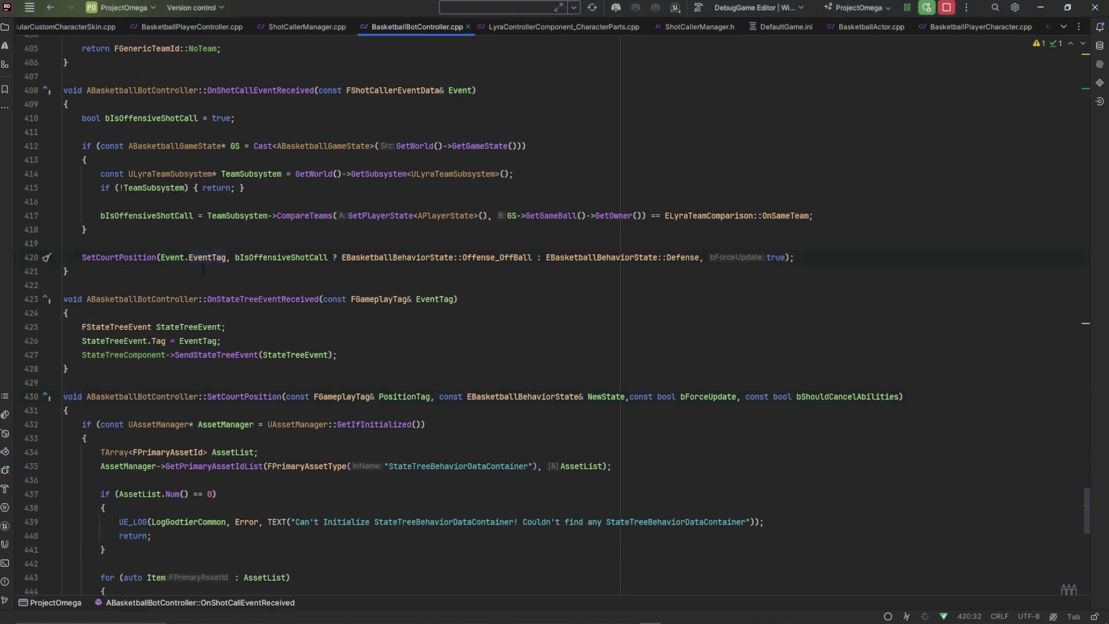
pyautogui.scroll(-6, 202, 270)
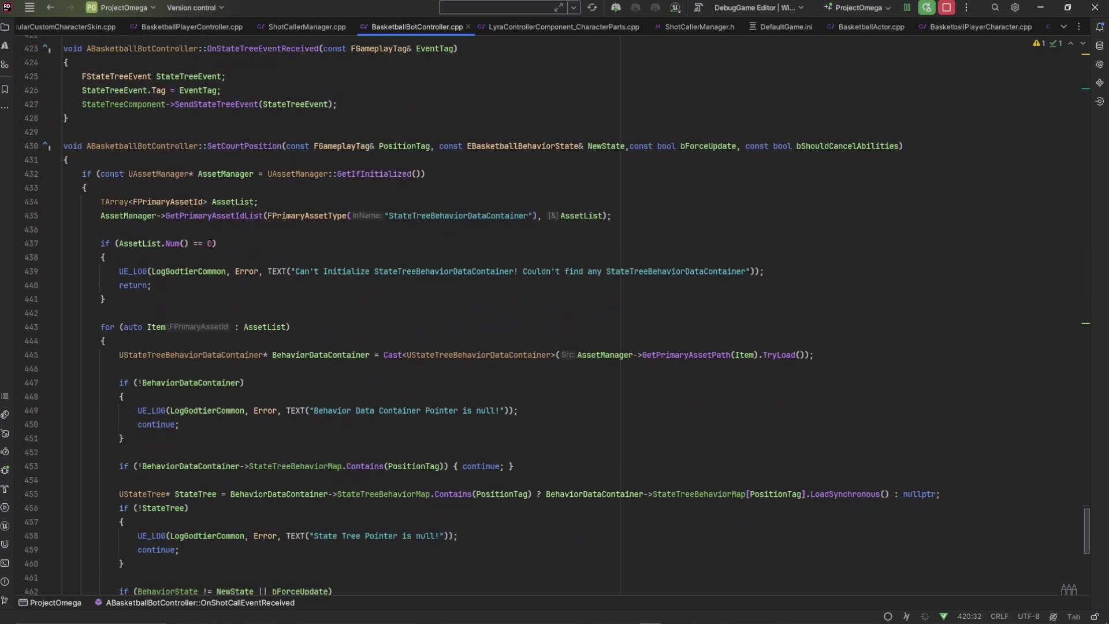
pyautogui.scroll(-2, 264, 221)
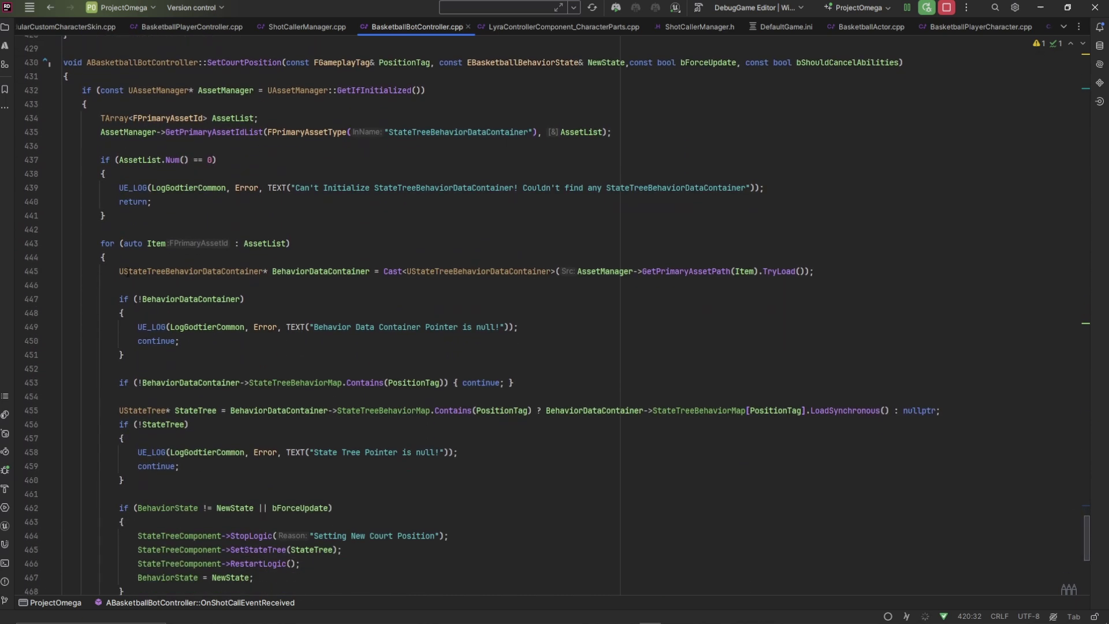
pyautogui.moveTo(249, 271); pyautogui.dragTo(263, 270)
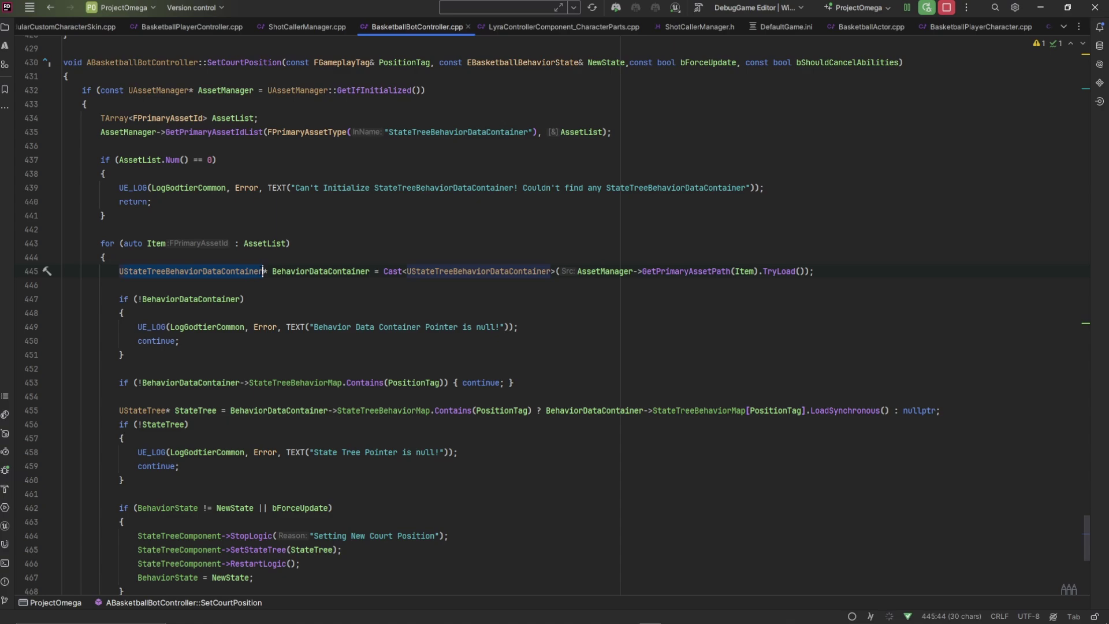
# Switch to the Unreal Editor and open the DC_StateTreeBehaviors_Inbound data asset.
pyautogui.hotkey('alt', 'Tab')
pyautogui.hotkey('alt', 'Tab')
pyautogui.hotkey('alt', 'Tab')
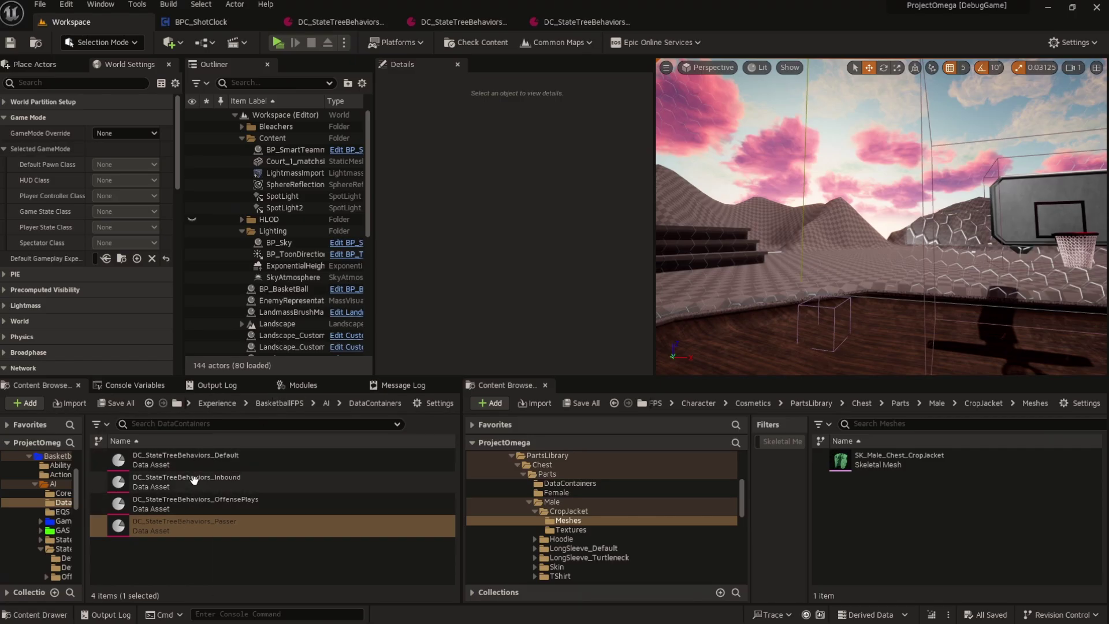
pyautogui.doubleClick(195, 487)
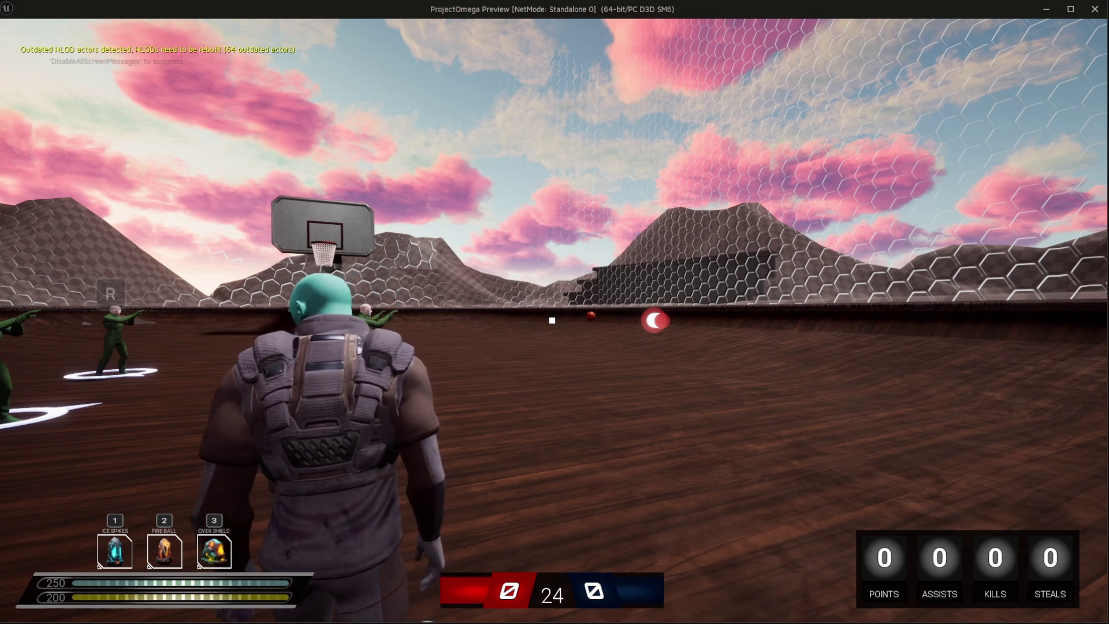
# Run the character across the court toward the hoop and the loose basketball.
pyautogui.press('d')
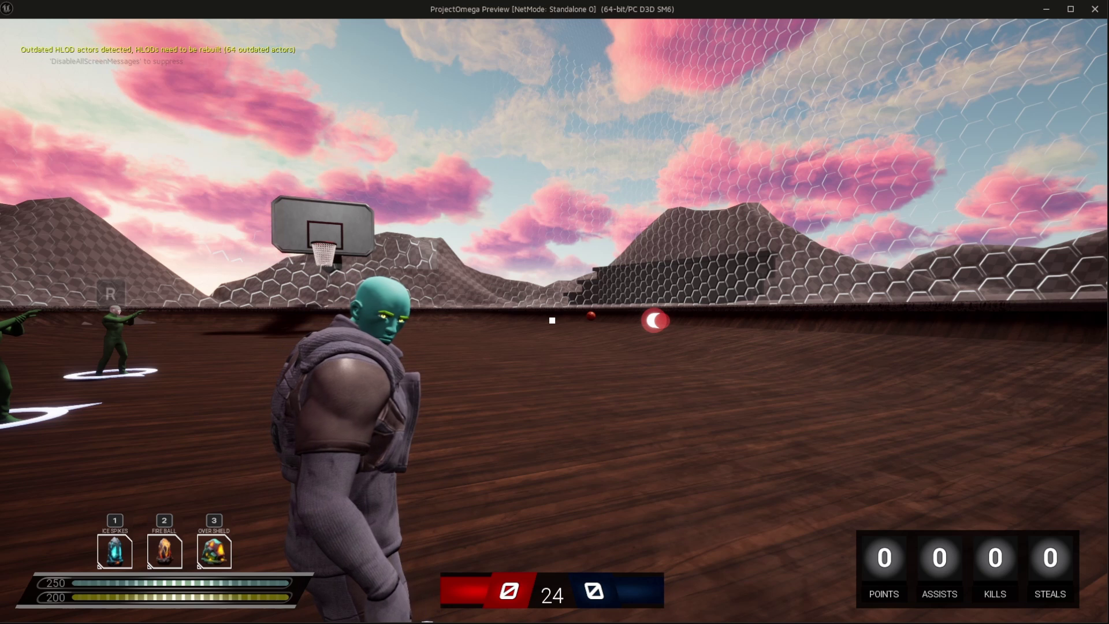
pyautogui.press('w')
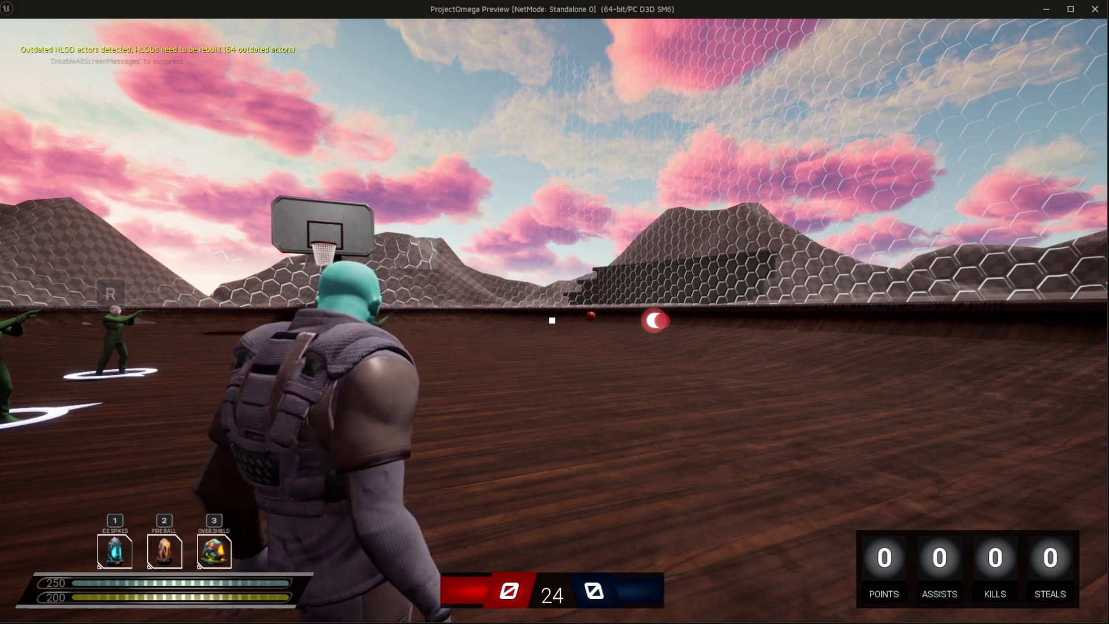
pyautogui.moveTo(553, 320)
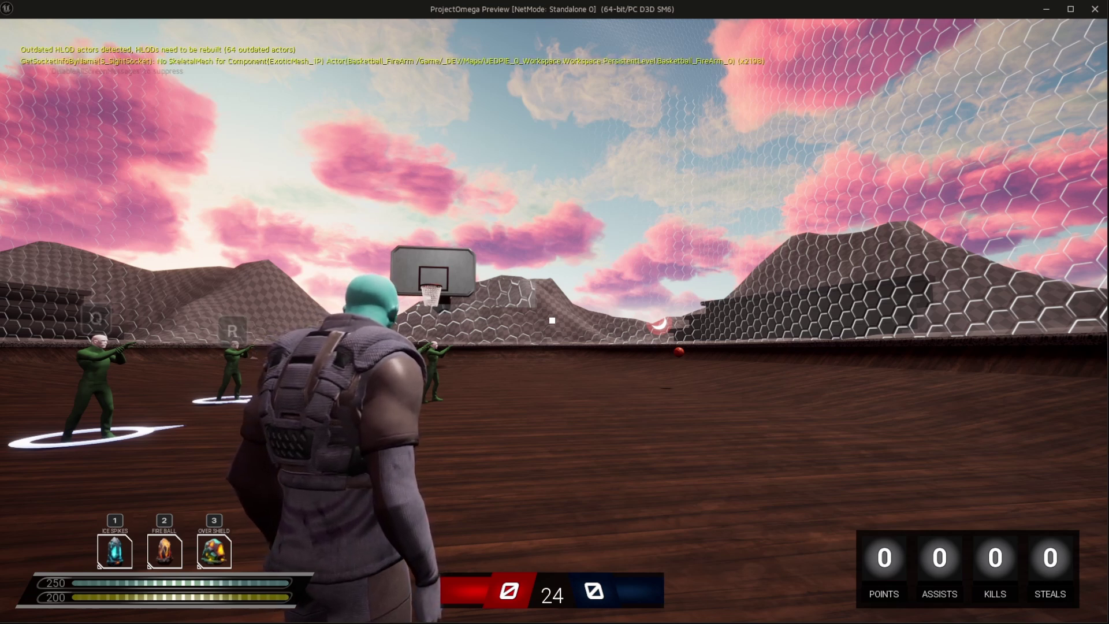
pyautogui.press('w')
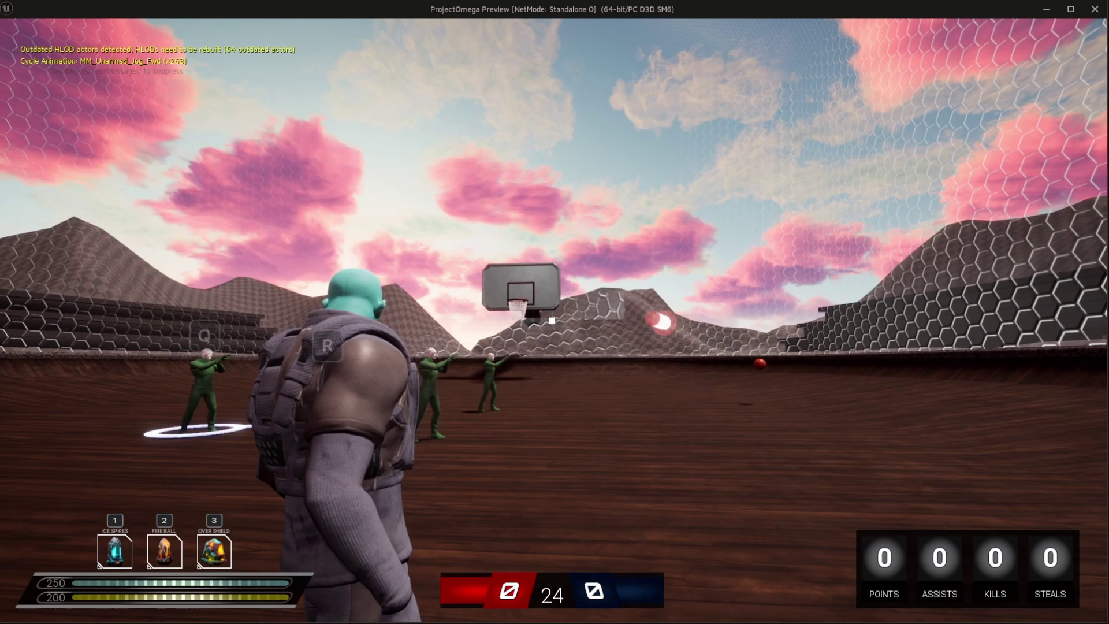
pyautogui.press('w')
pyautogui.press('d')
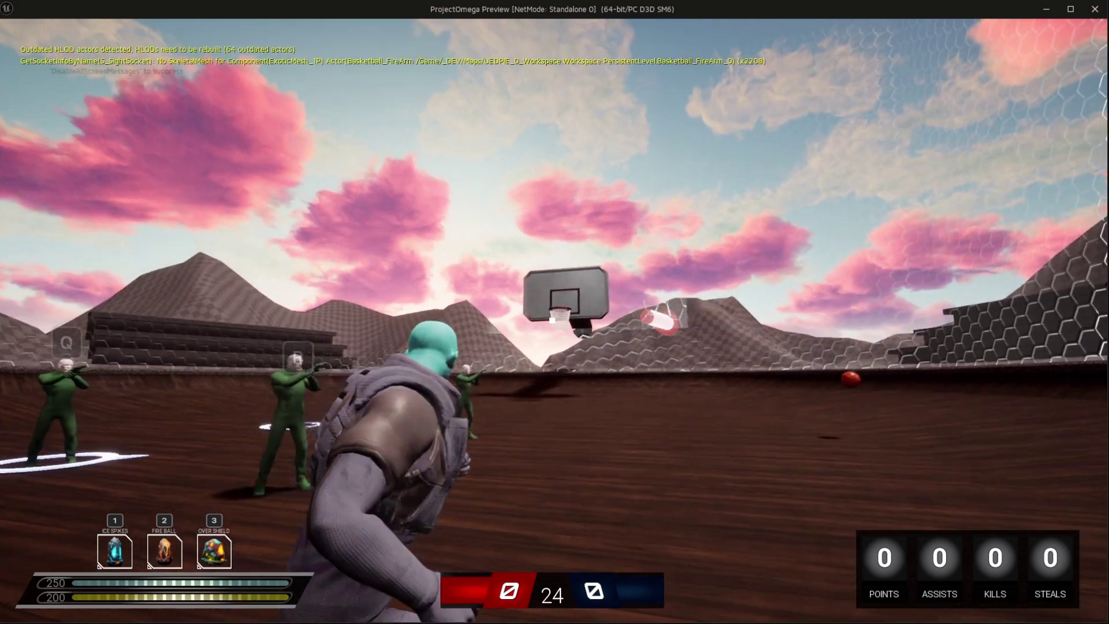
pyautogui.press('d')
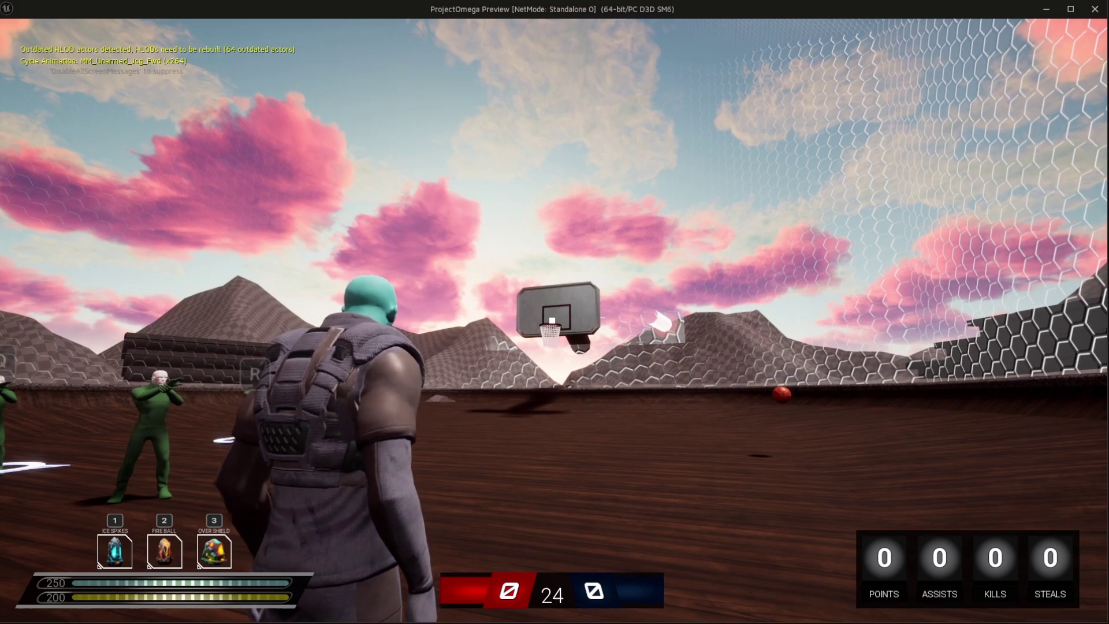
pyautogui.press('w')
pyautogui.press('d')
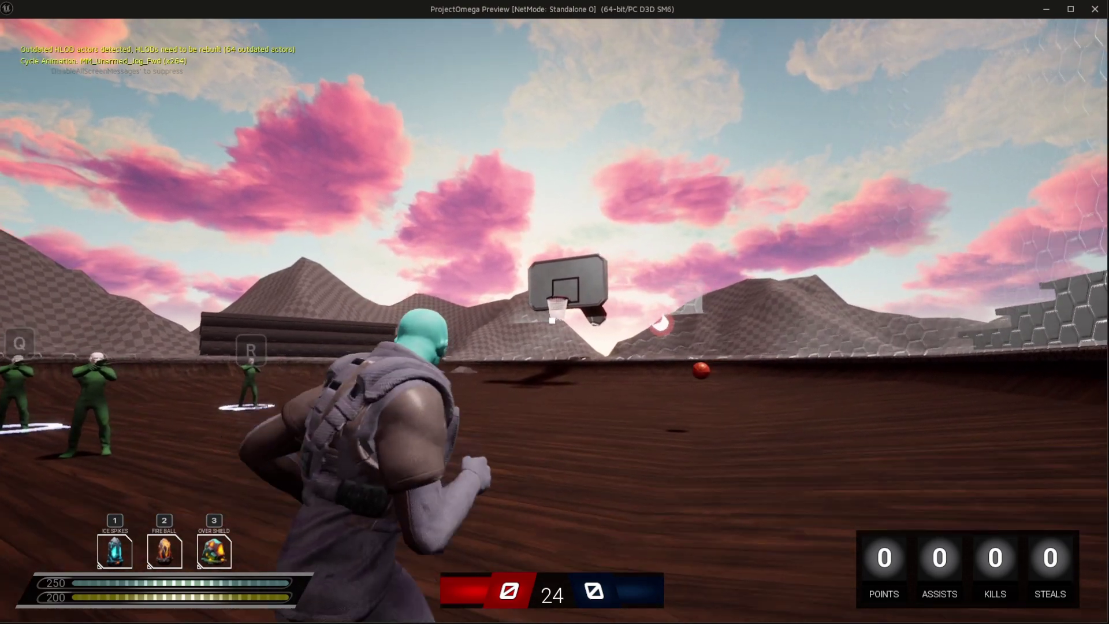
pyautogui.press('w')
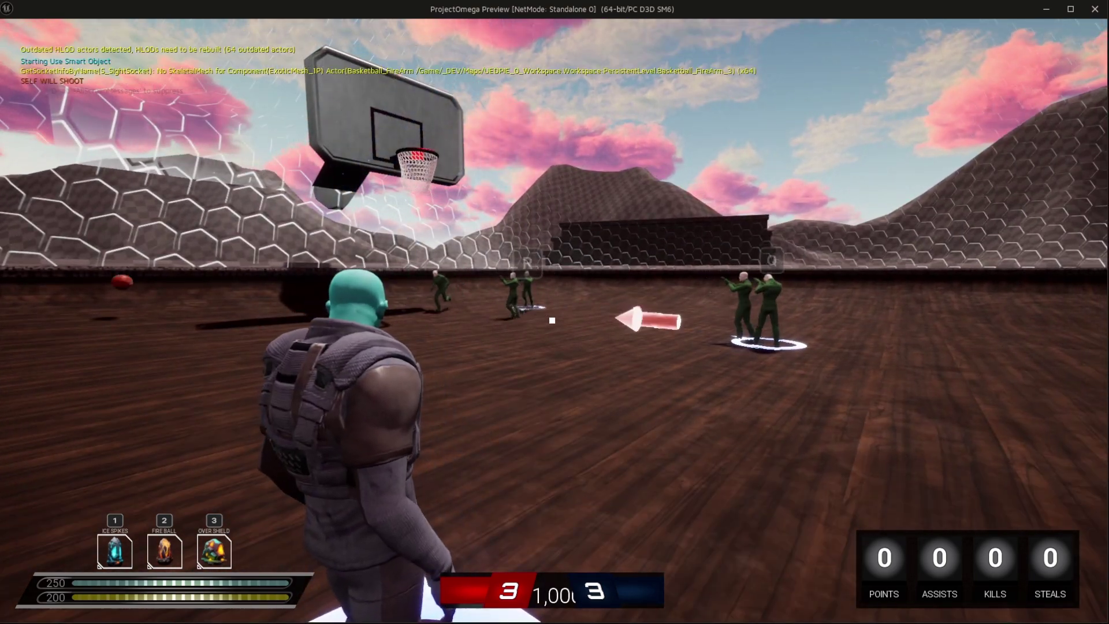
# Run down the court with a slide while carrying the basketball and shoot it at the hoop.
pyautogui.press('w')
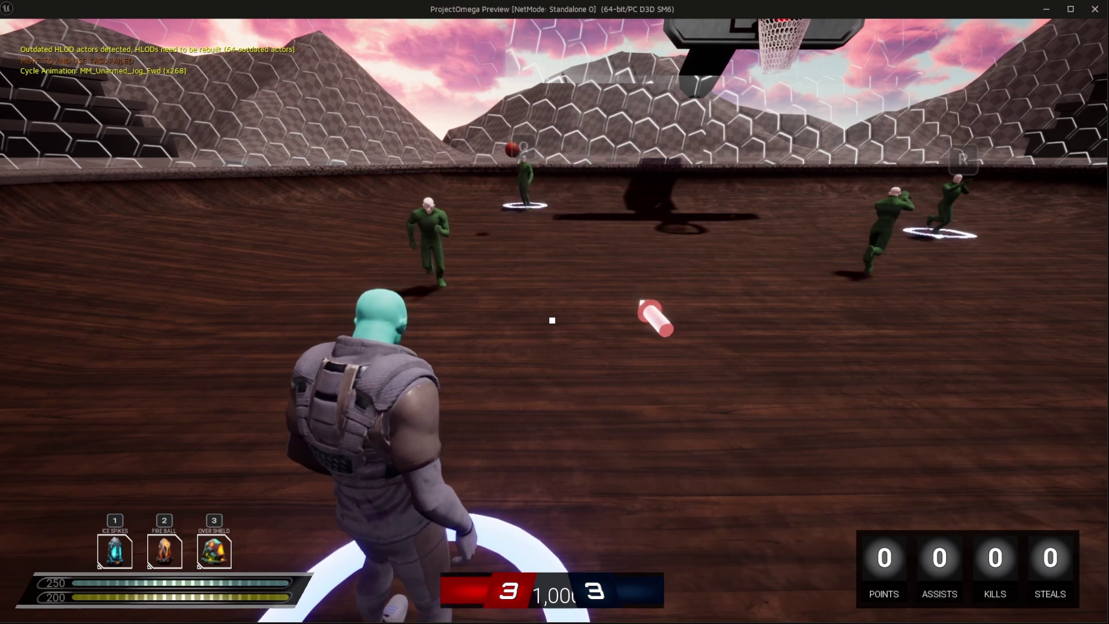
pyautogui.press('w')
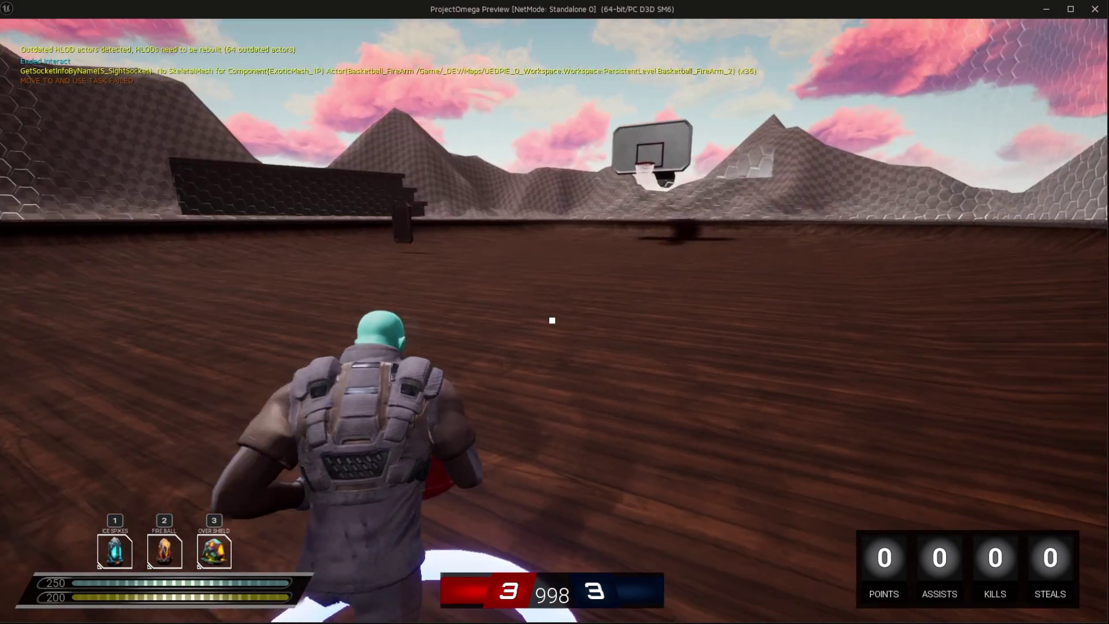
pyautogui.press('w')
pyautogui.press('c')
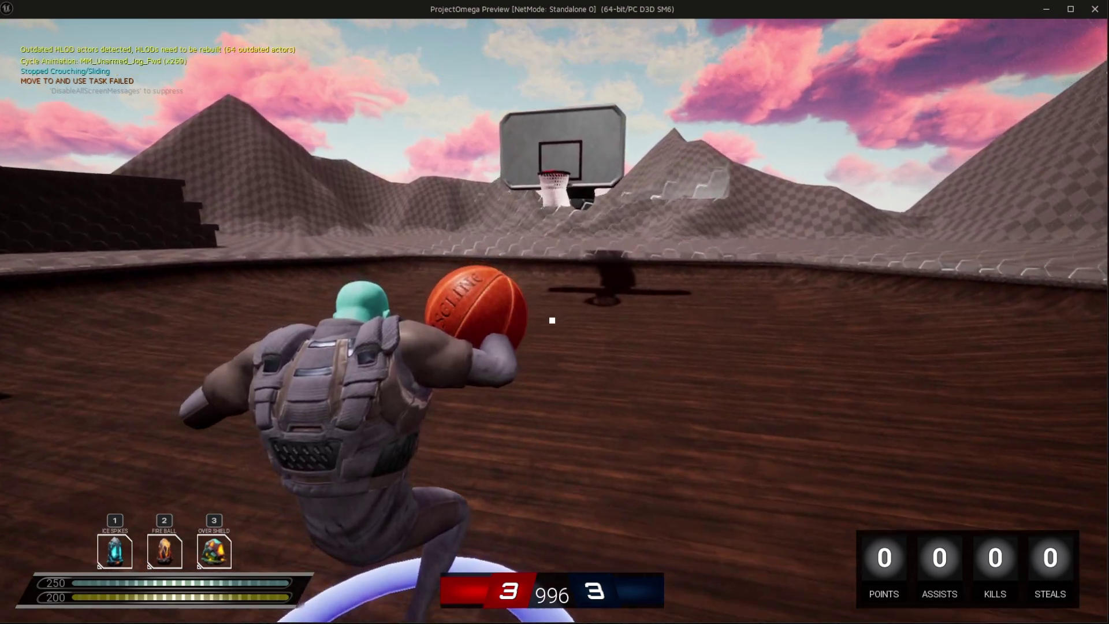
pyautogui.press('w')
pyautogui.click(551, 320)
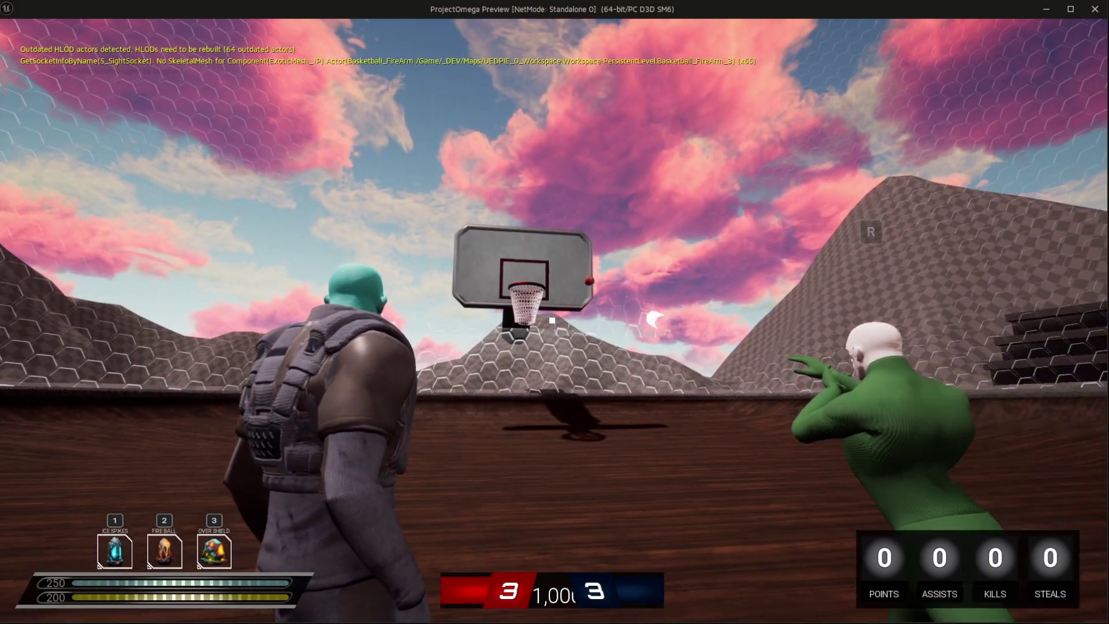
pyautogui.press('w')
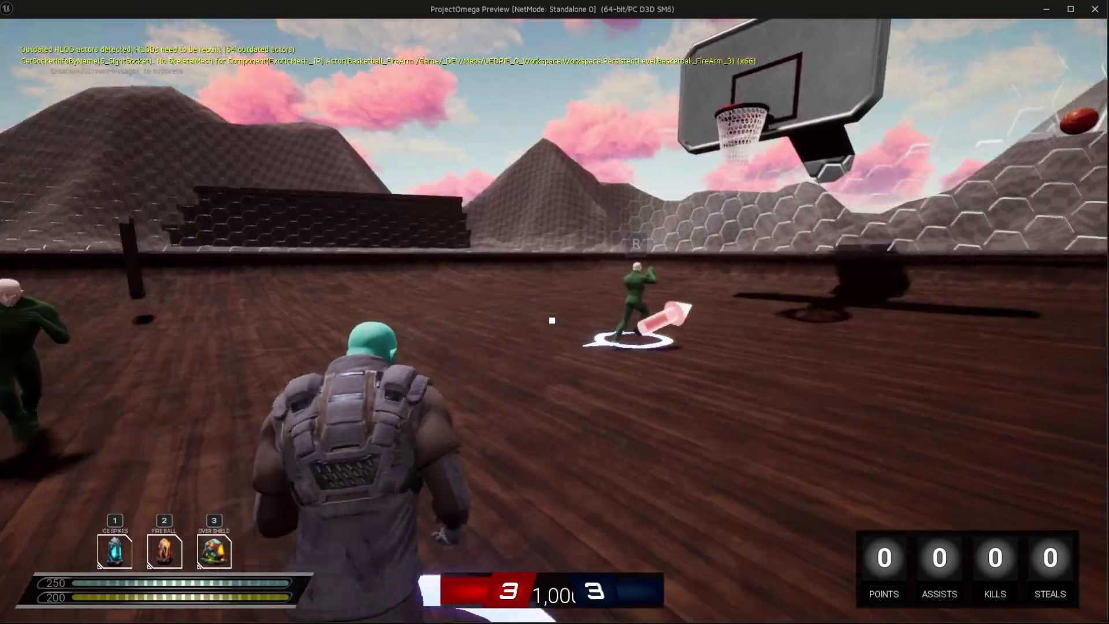